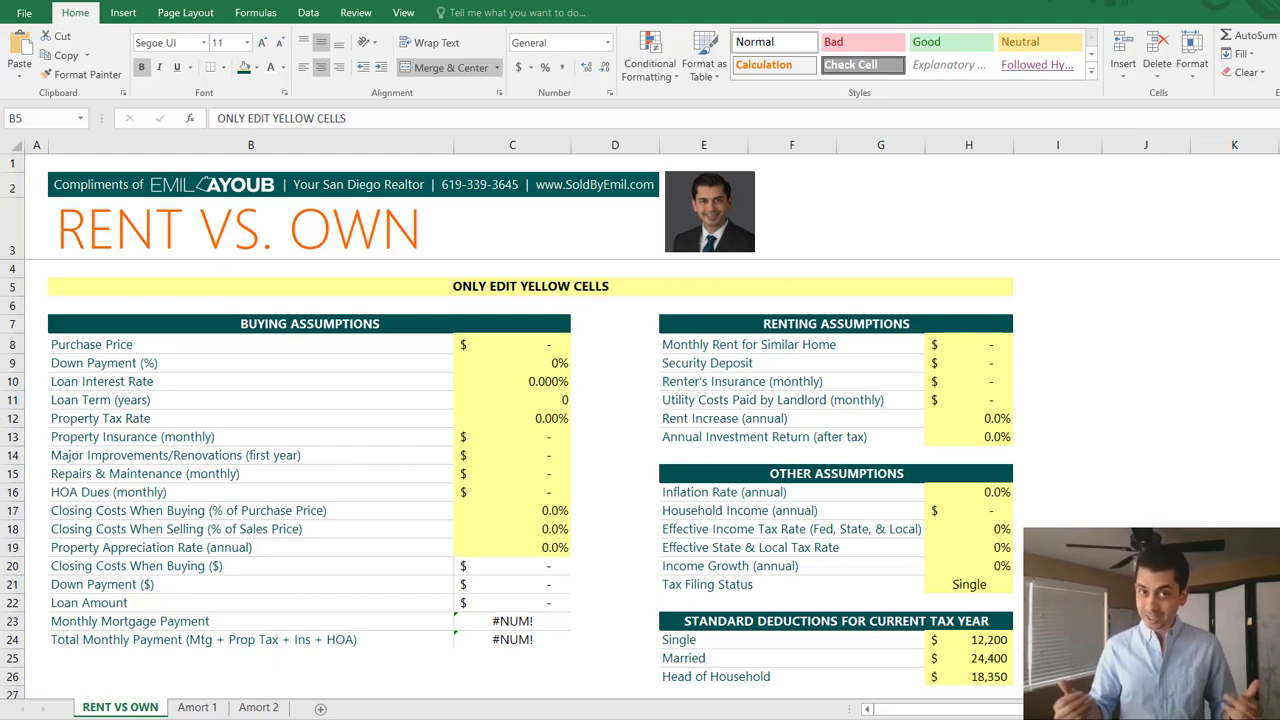
# Look over the assumption tables and the yearly buying scenario section below them
pyautogui.click(553, 302)
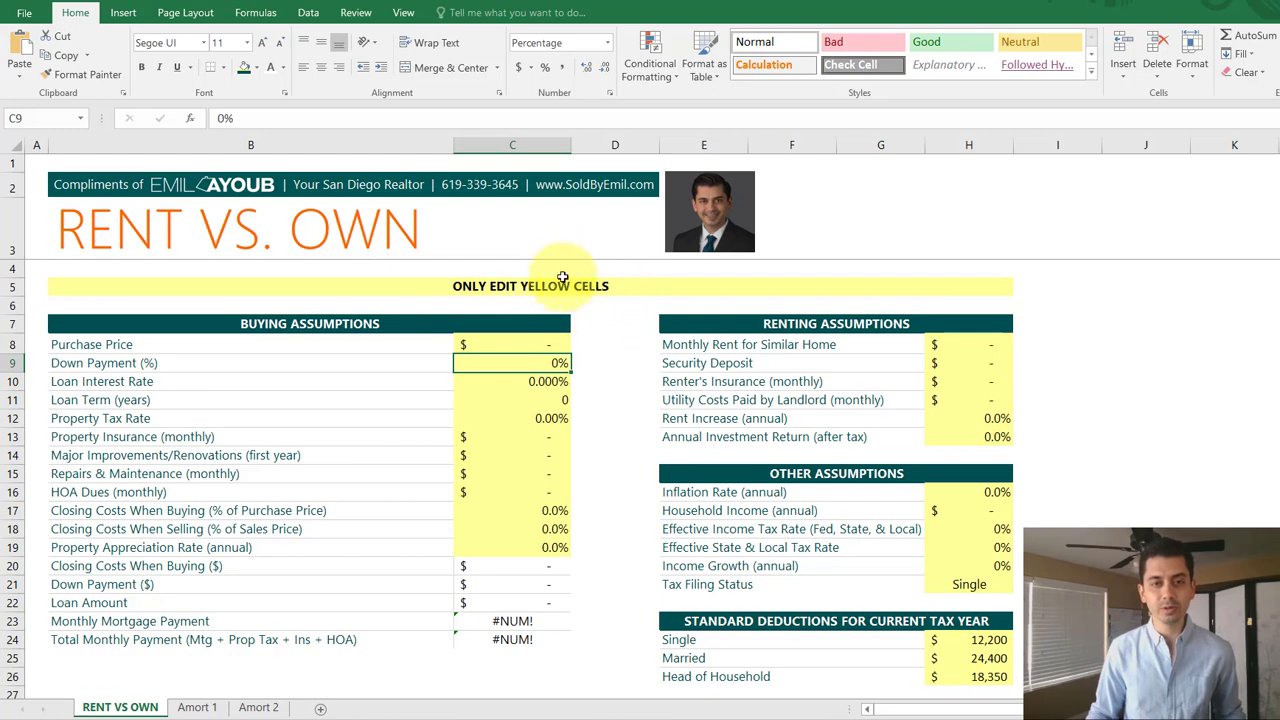
pyautogui.scroll(-1, 535, 420)
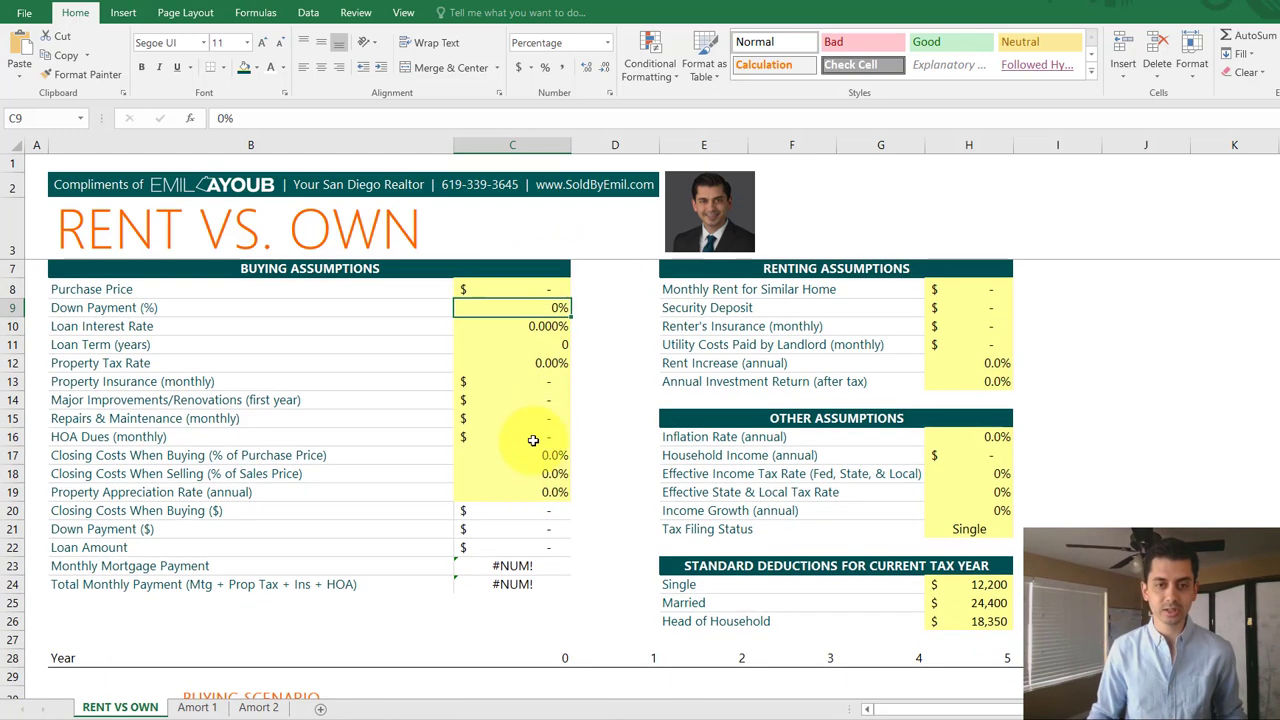
pyautogui.scroll(1, 523, 403)
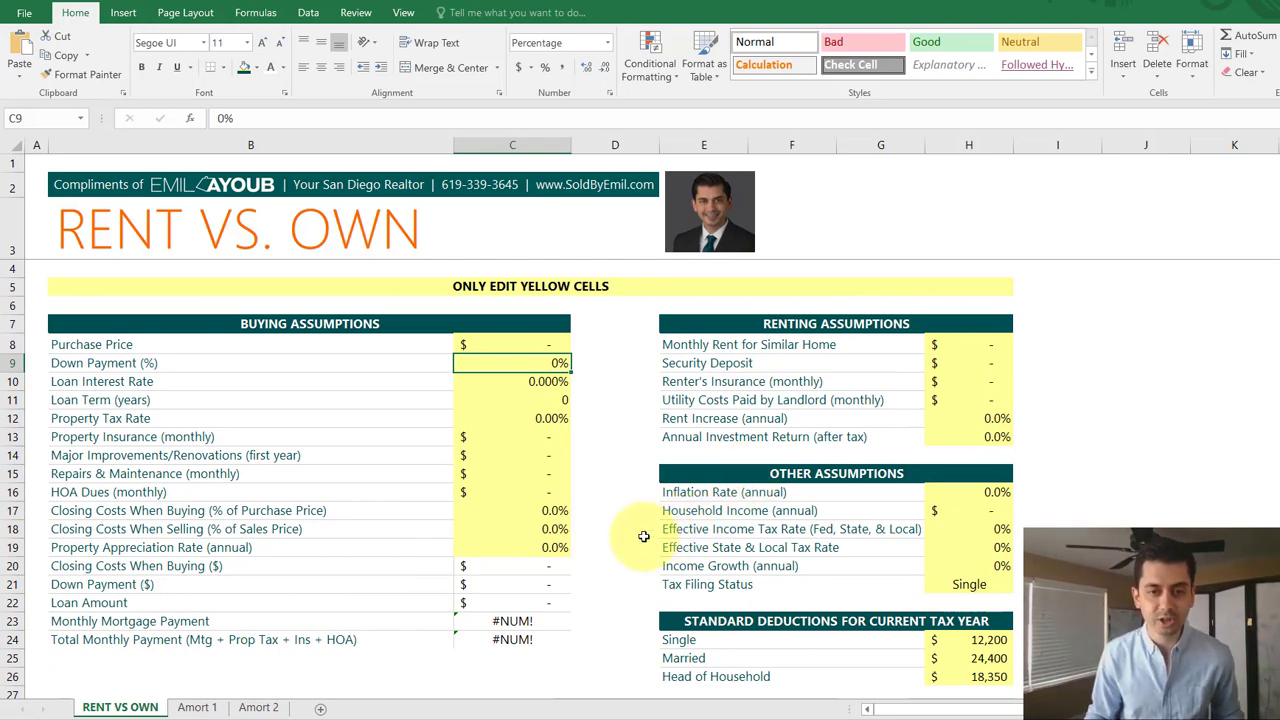
pyautogui.scroll(-2, 642, 535)
pyautogui.scroll(-6, 642, 538)
pyautogui.scroll(6, 580, 546)
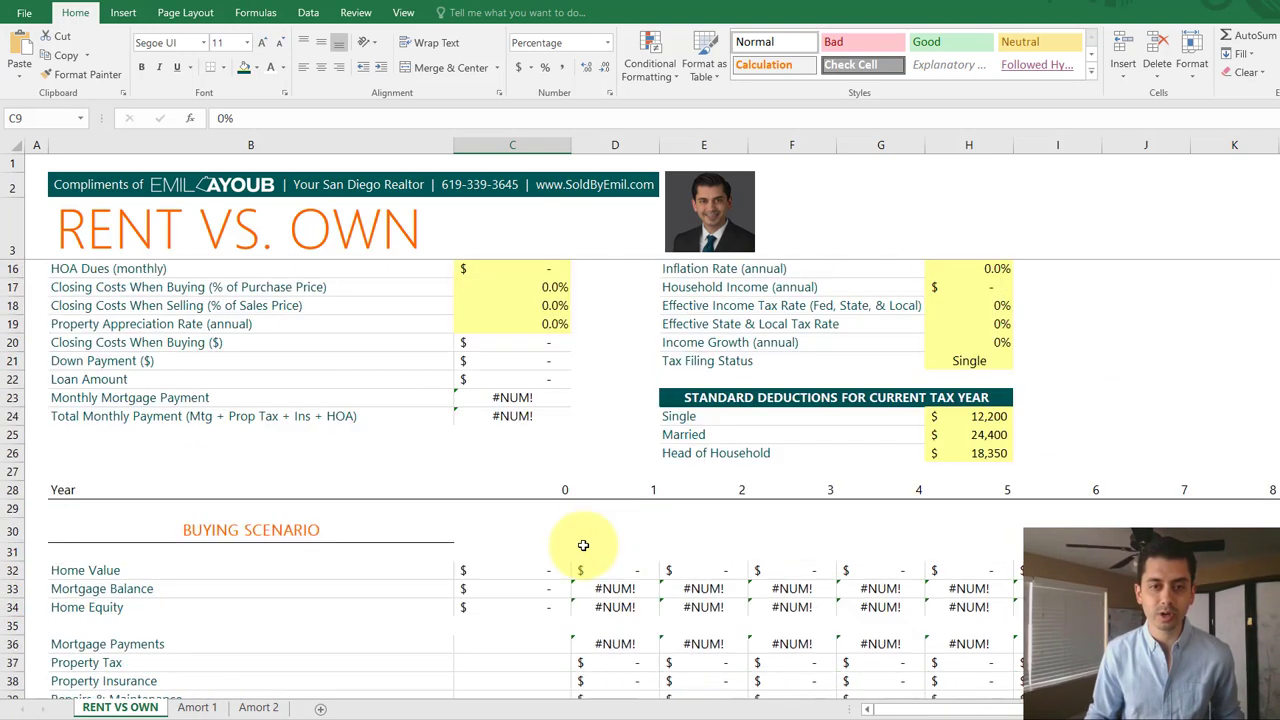
pyautogui.scroll(2, 578, 551)
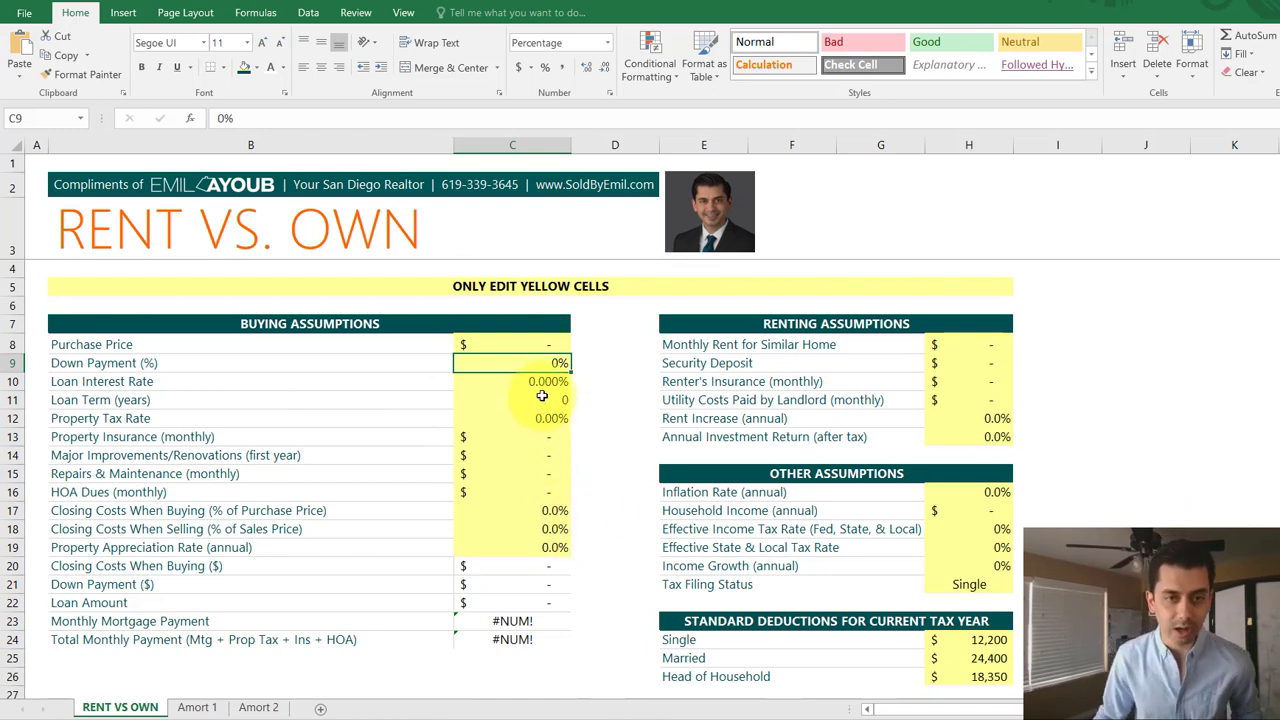
# In the buying assumptions, set the purchase price to 450000 and the down payment to 5%
pyautogui.press('Up')
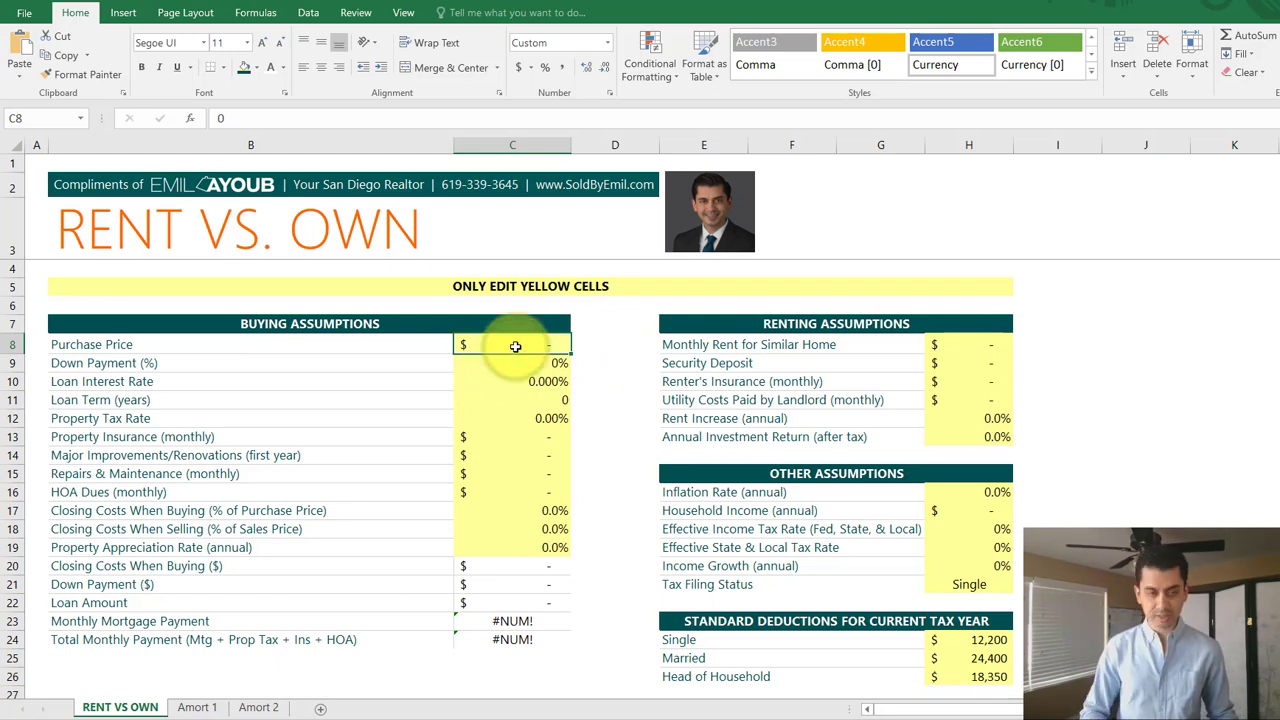
pyautogui.write('450000')
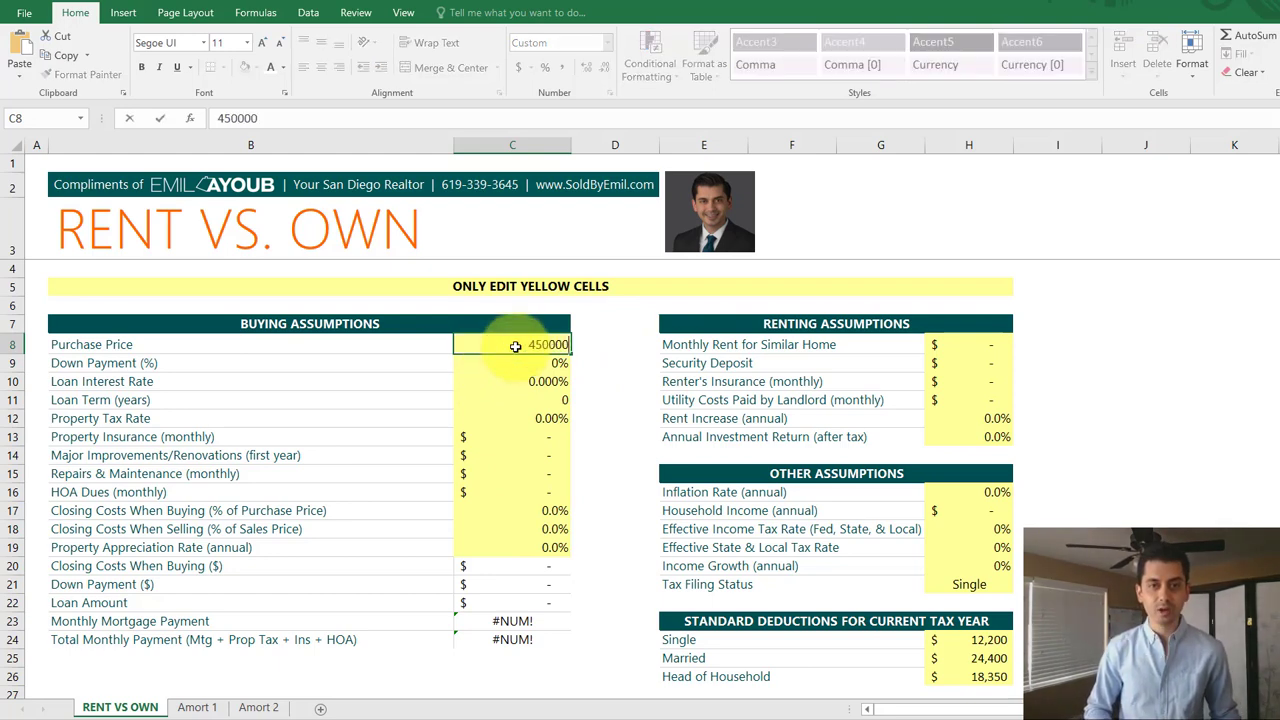
pyautogui.press('Return')
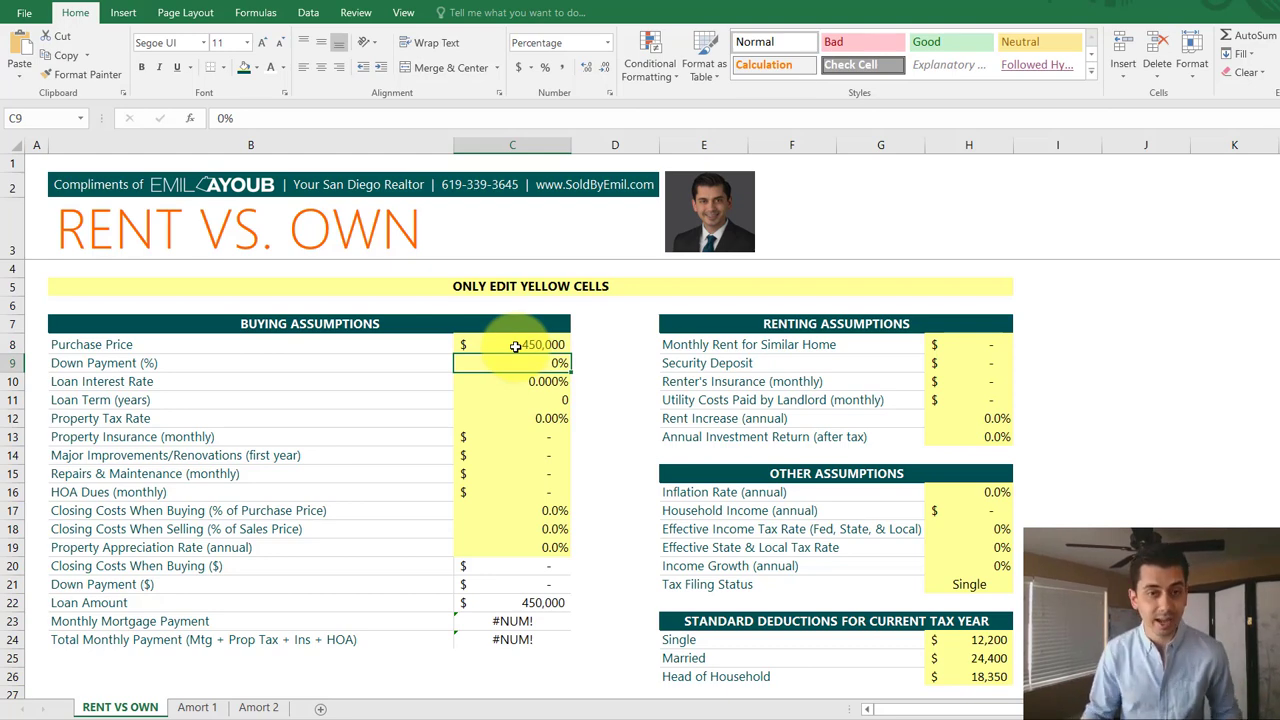
pyautogui.write('5')
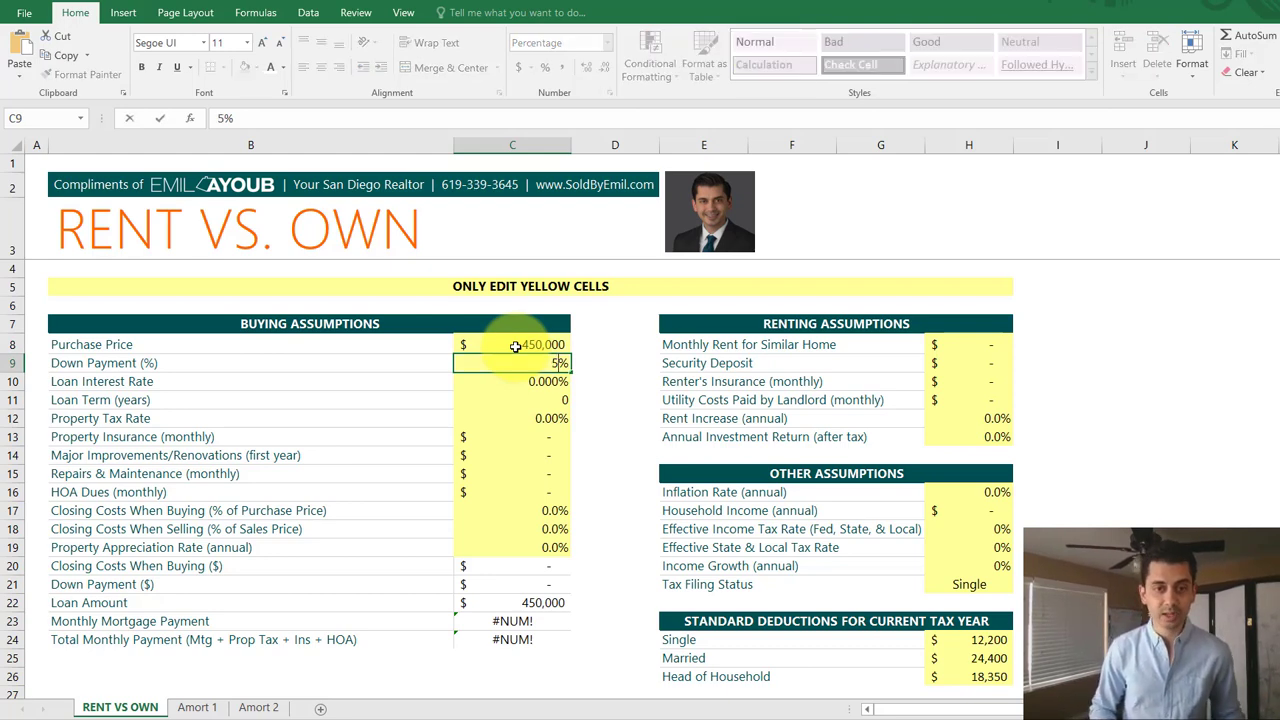
pyautogui.press('Return')
# Set the loan interest rate to 4.5% and the loan term to 30 years
pyautogui.write('4.5')
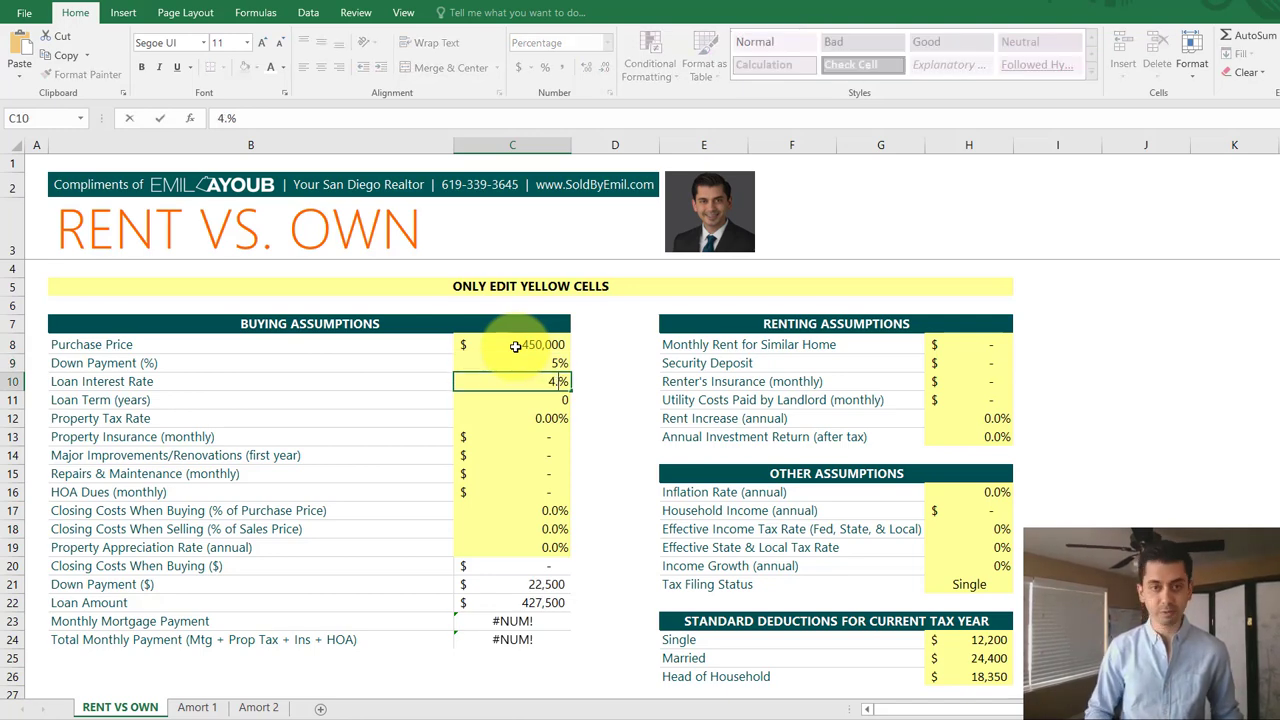
pyautogui.press('Return')
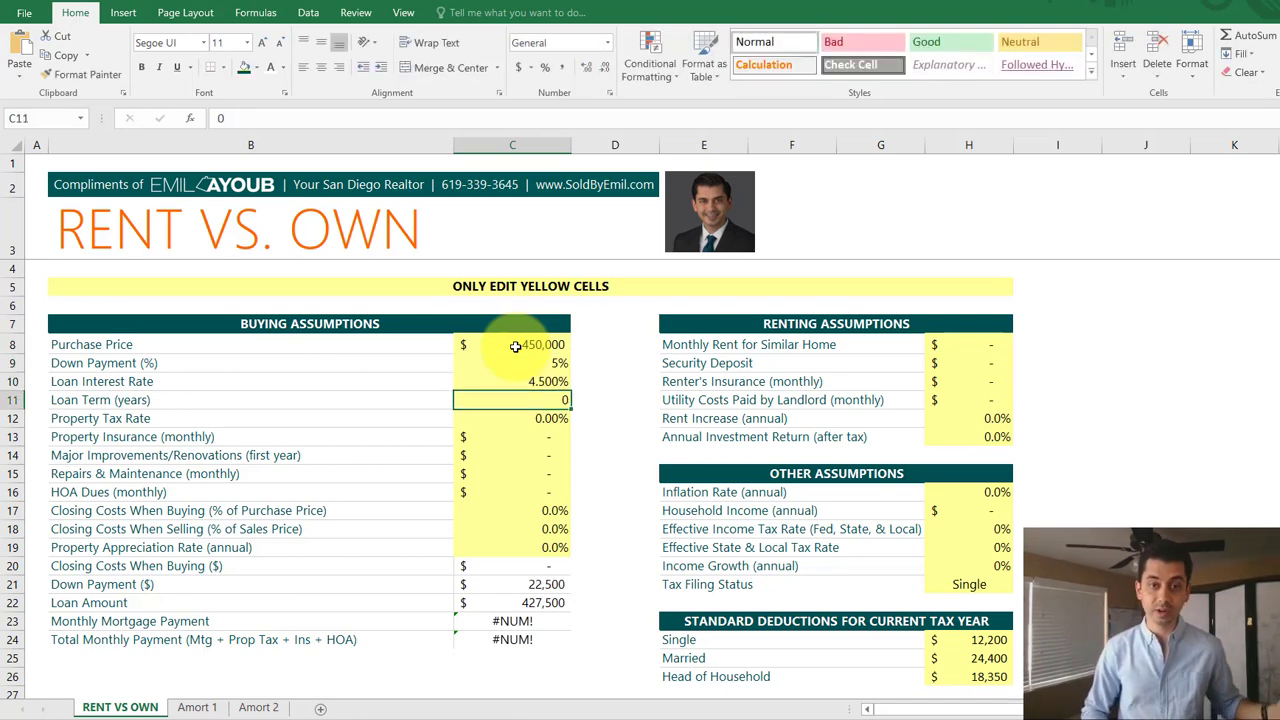
pyautogui.write('30')
pyautogui.press('Return')
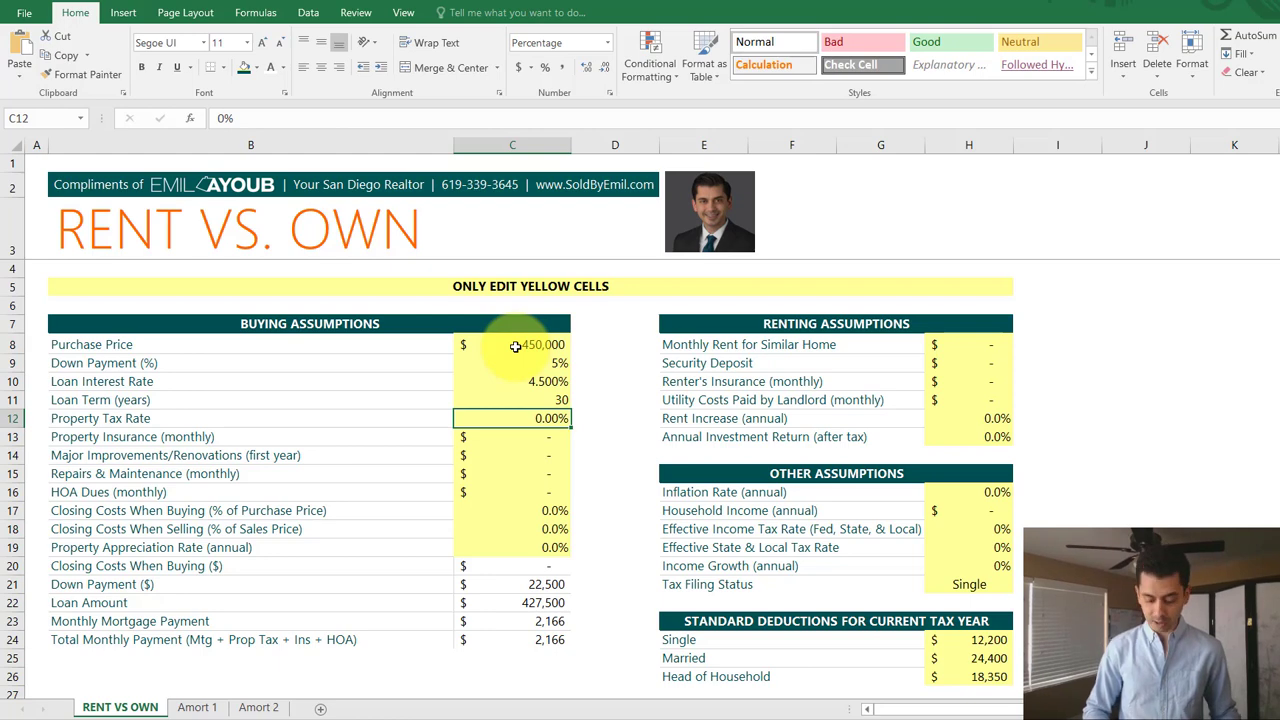
# Set the property tax rate to 1.2% and the monthly property insurance to 40
pyautogui.write('1.2')
pyautogui.press('Return')
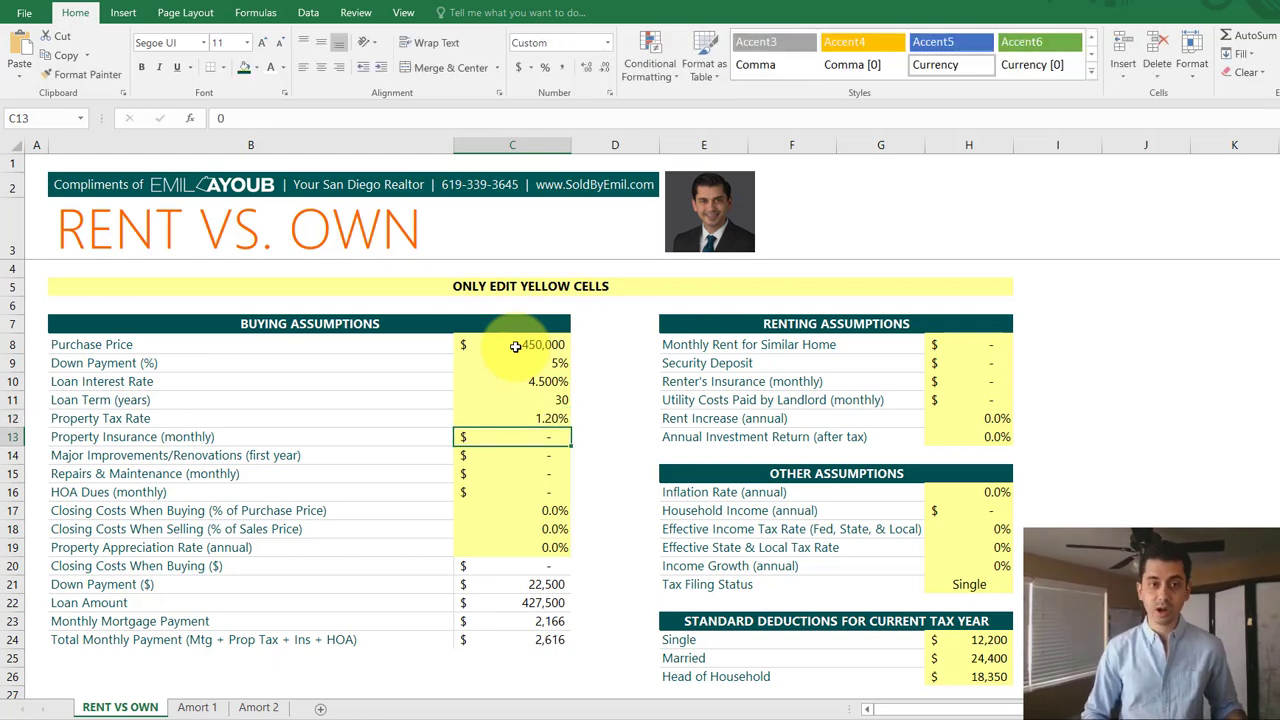
pyautogui.write('40')
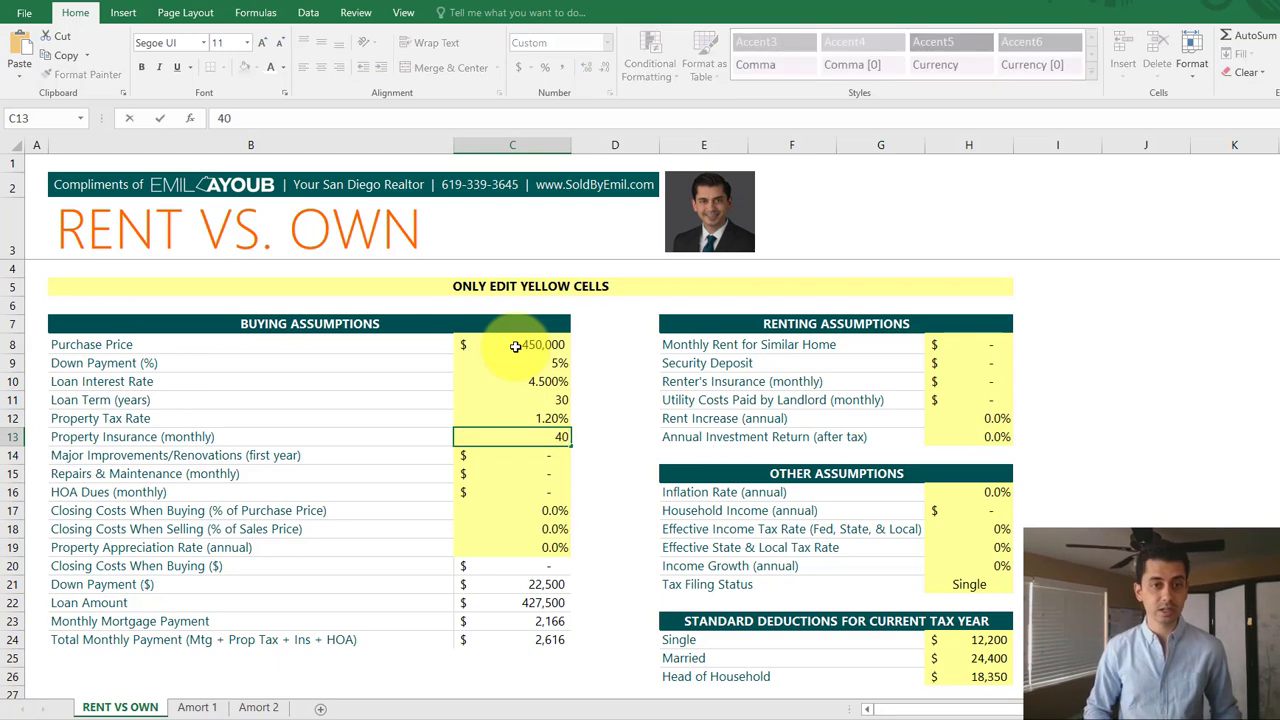
pyautogui.press('Return')
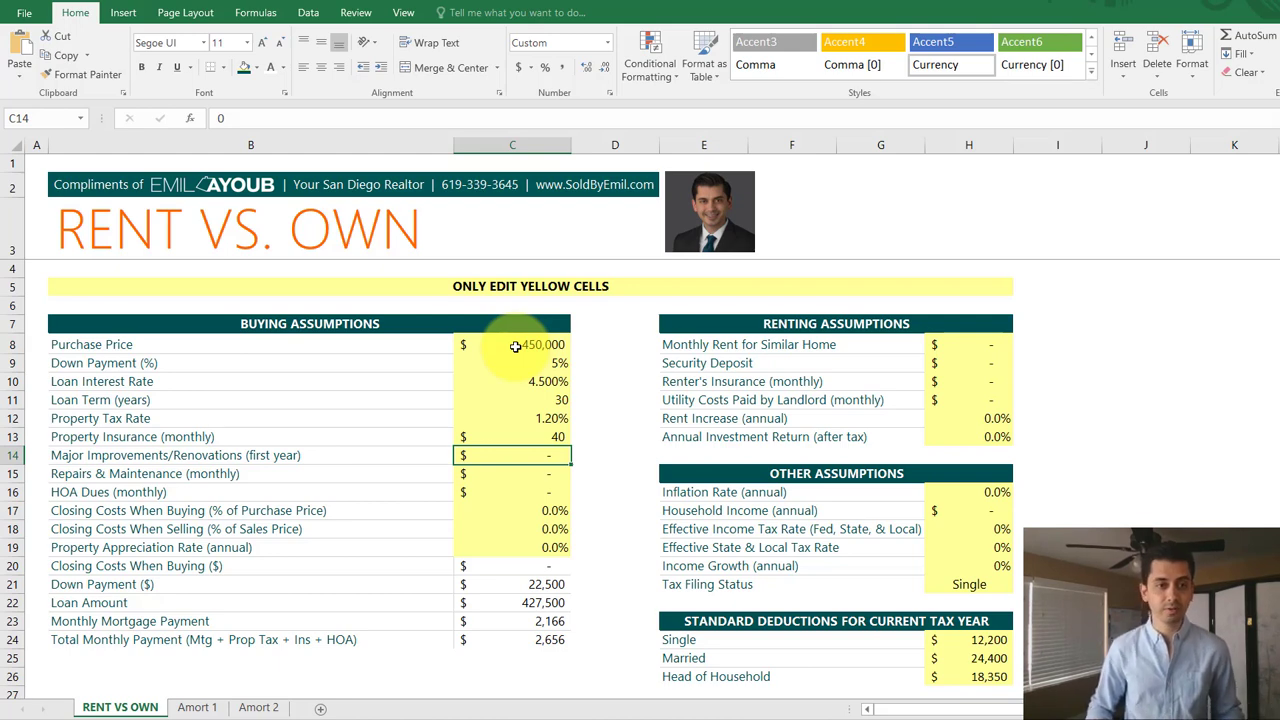
# Skip the first-year renovations and set monthly repairs and maintenance to 200 and monthly HOA dues to 350
pyautogui.press('Return')
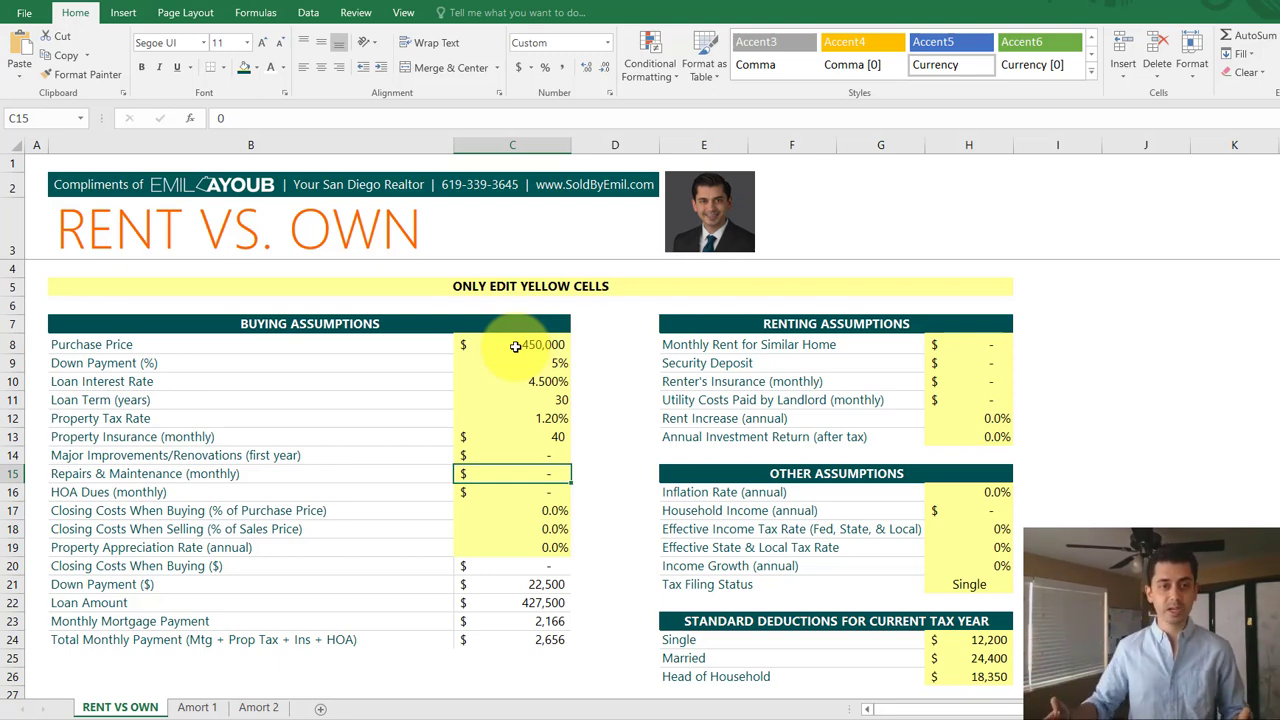
pyautogui.write('200')
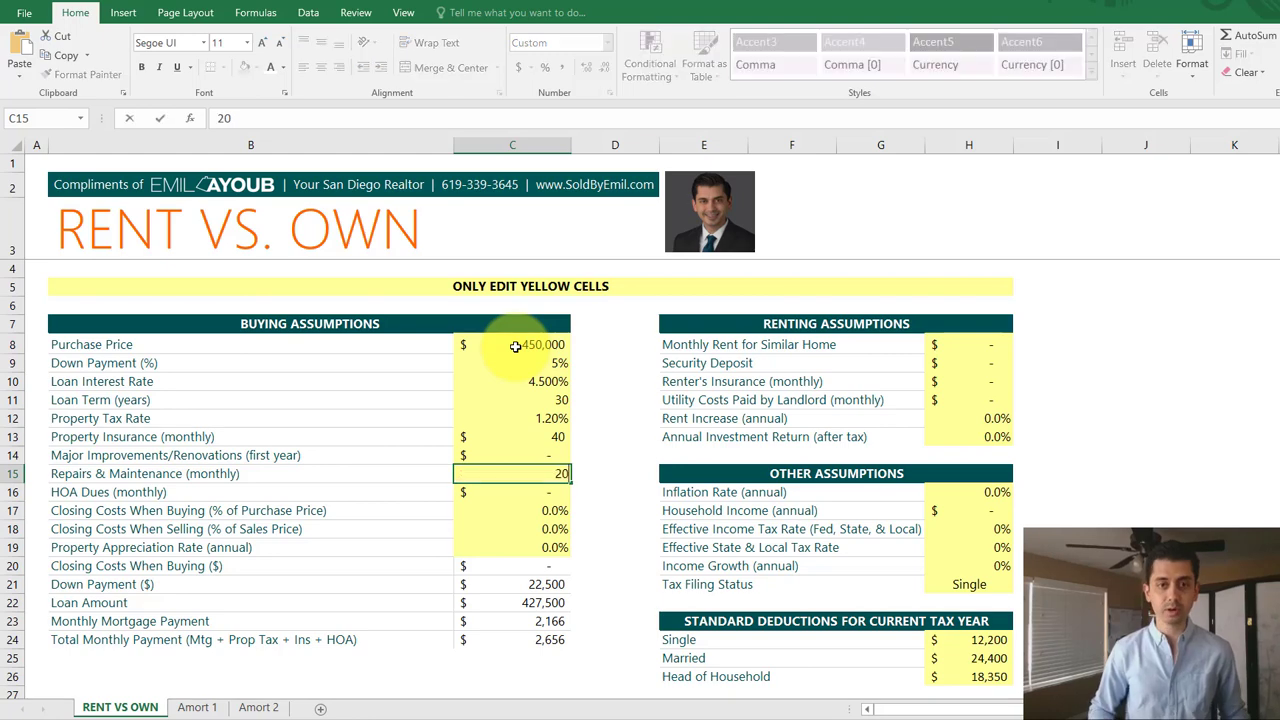
pyautogui.press('Return')
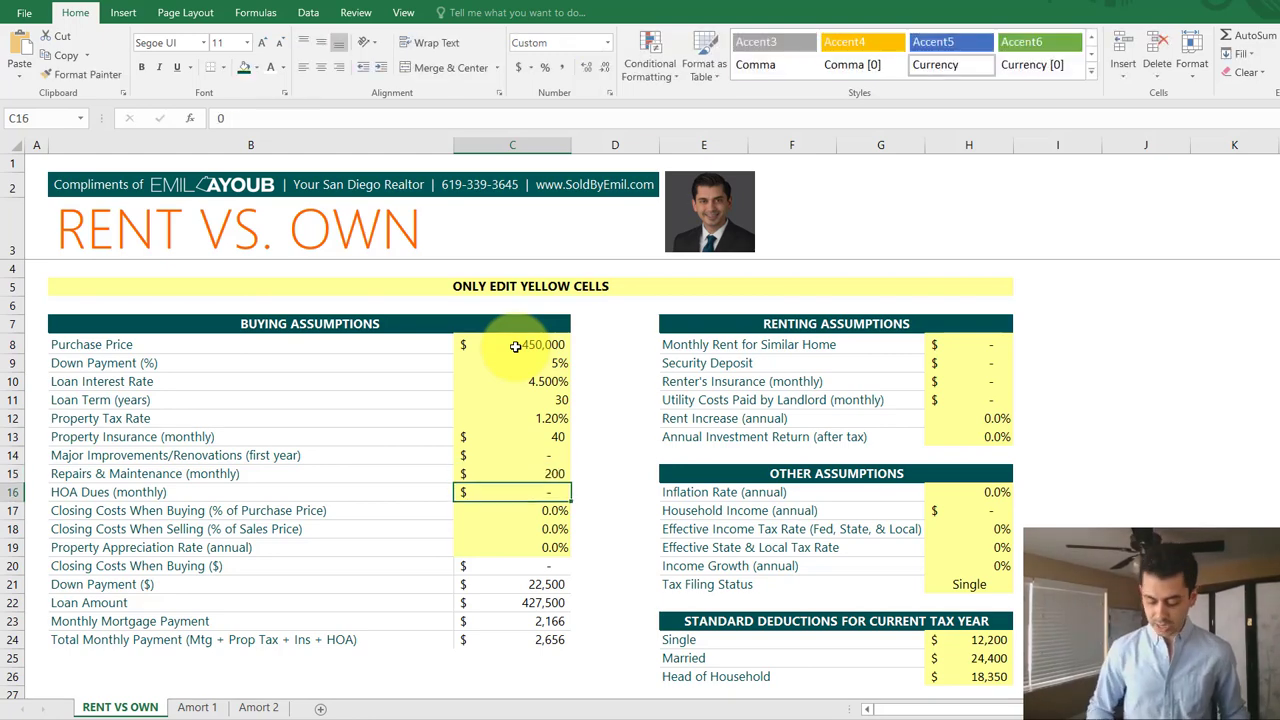
pyautogui.write('350')
pyautogui.press('Return')
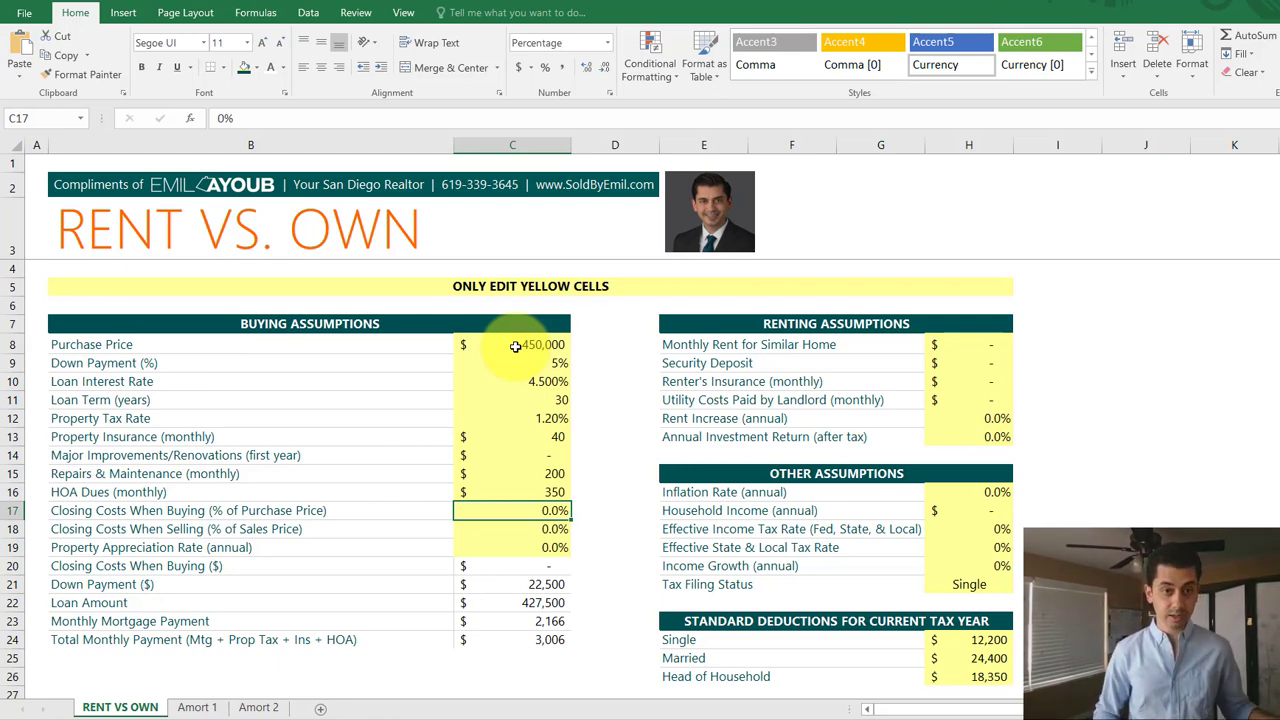
# Set closing costs to 1.5% when buying and 7% when selling, and the annual property appreciation rate to 5%
pyautogui.write('1.5')
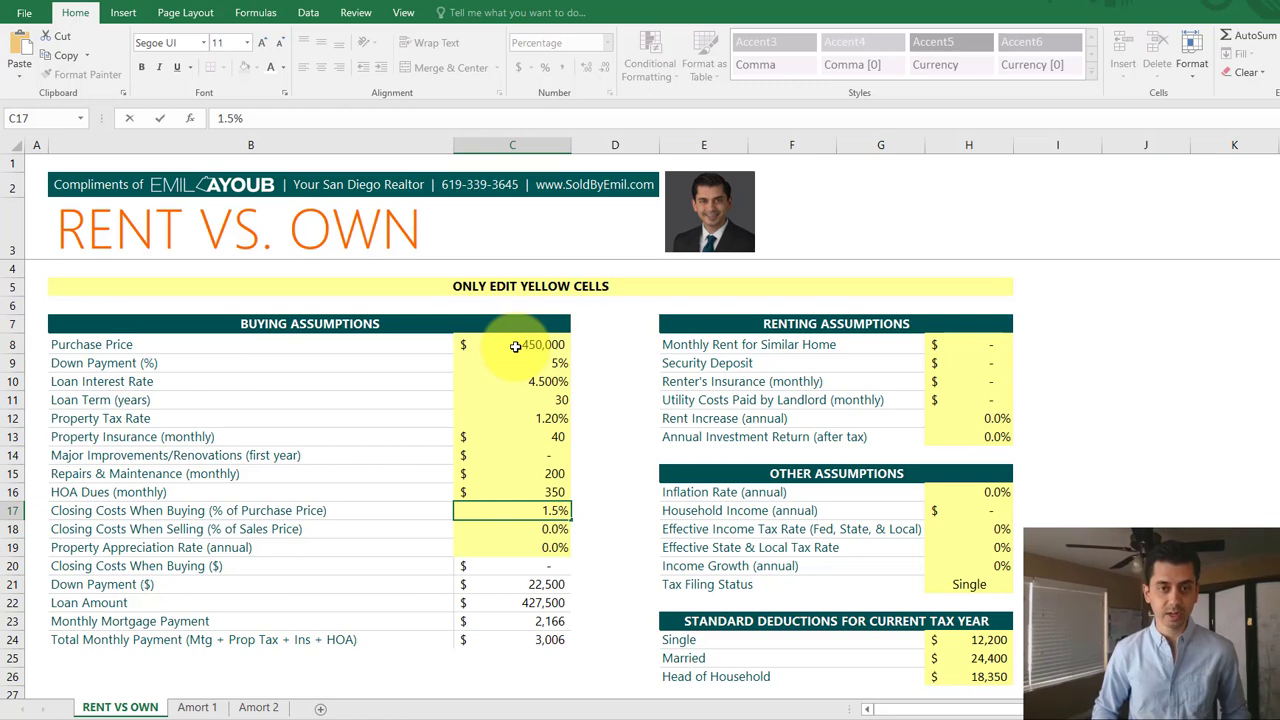
pyautogui.press('Return')
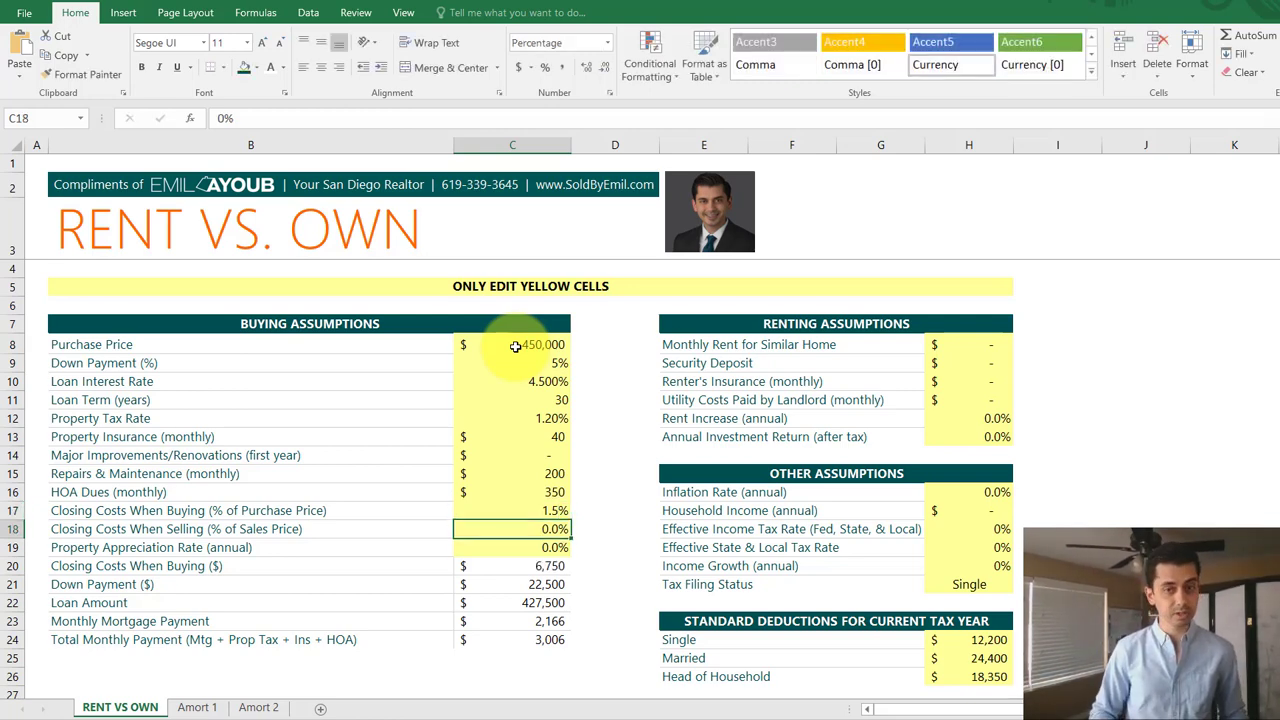
pyautogui.write('7')
pyautogui.press('Return')
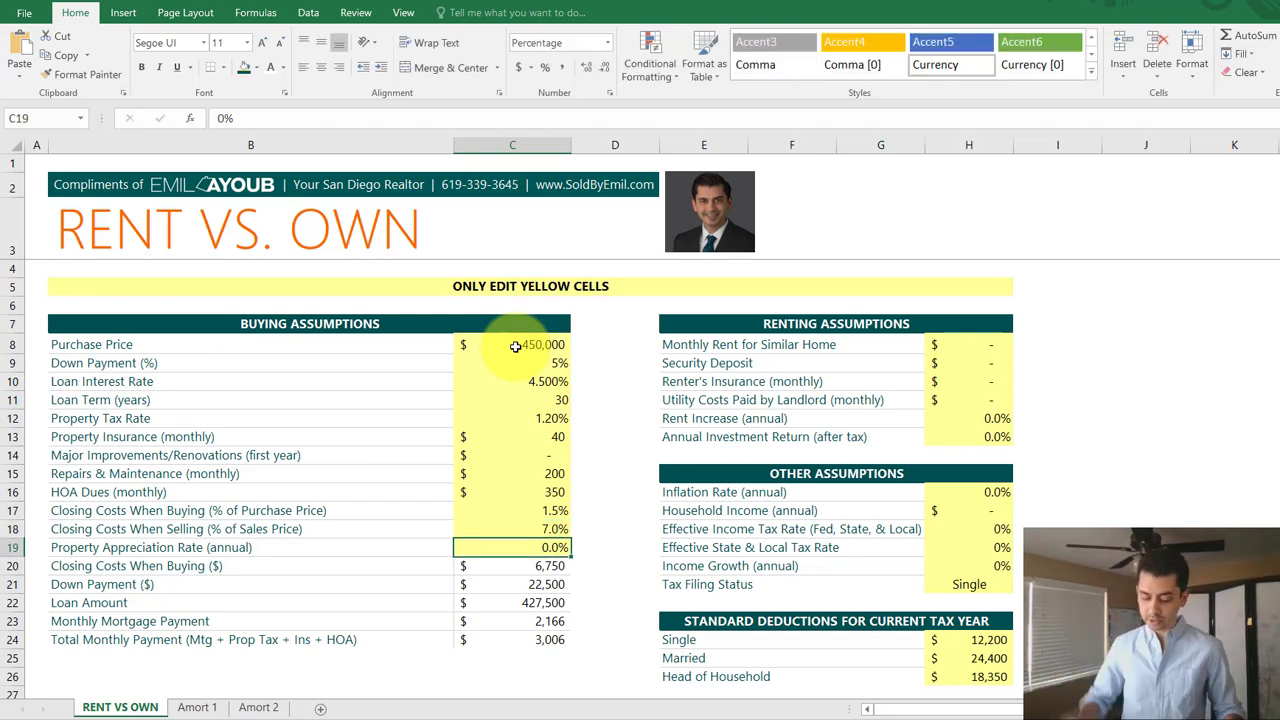
pyautogui.write('5')
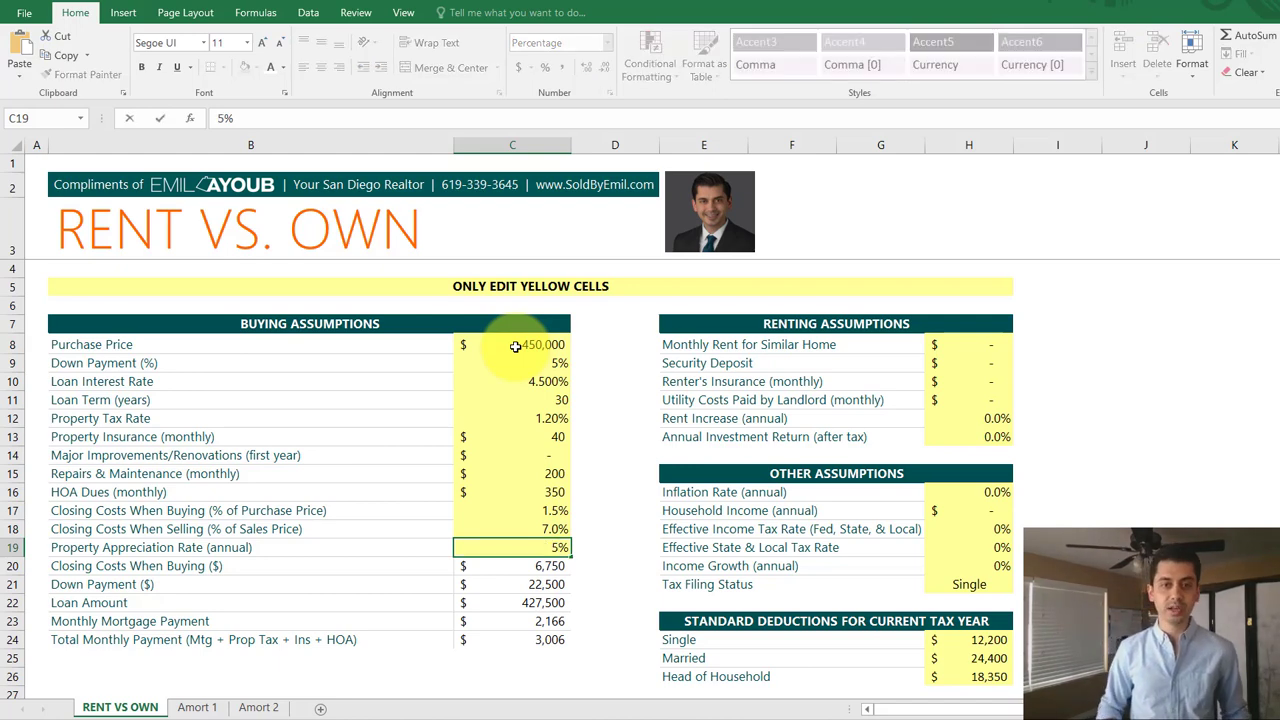
pyautogui.press('Return')
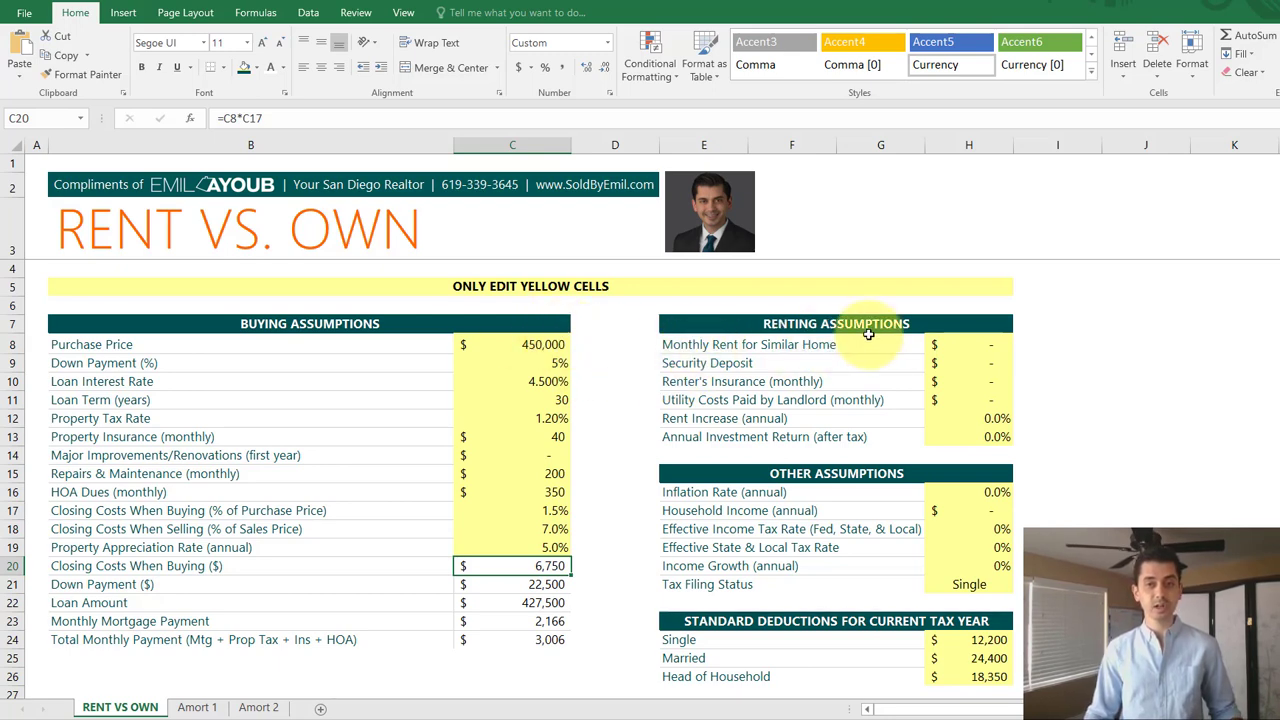
# In the renting assumptions, set the monthly rent for a similar home to 2100 and the security deposit to 2100
pyautogui.click(997, 345)
pyautogui.write('2100')
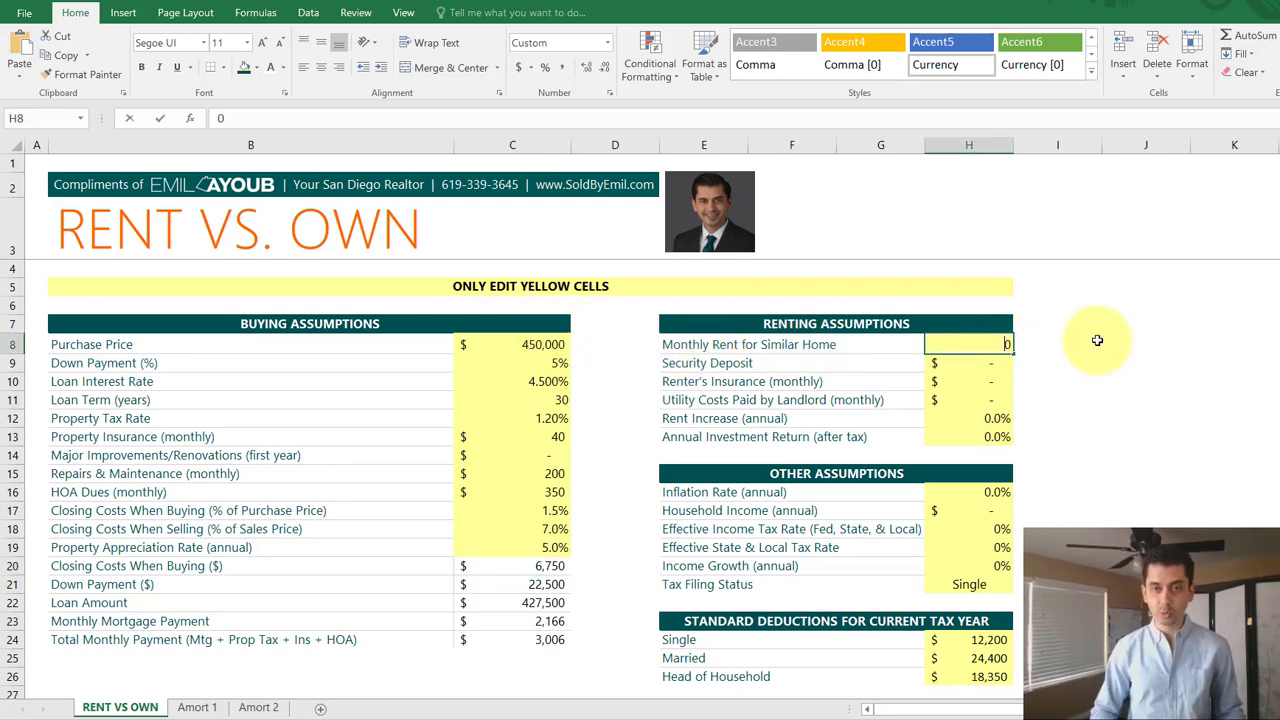
pyautogui.press('Return')
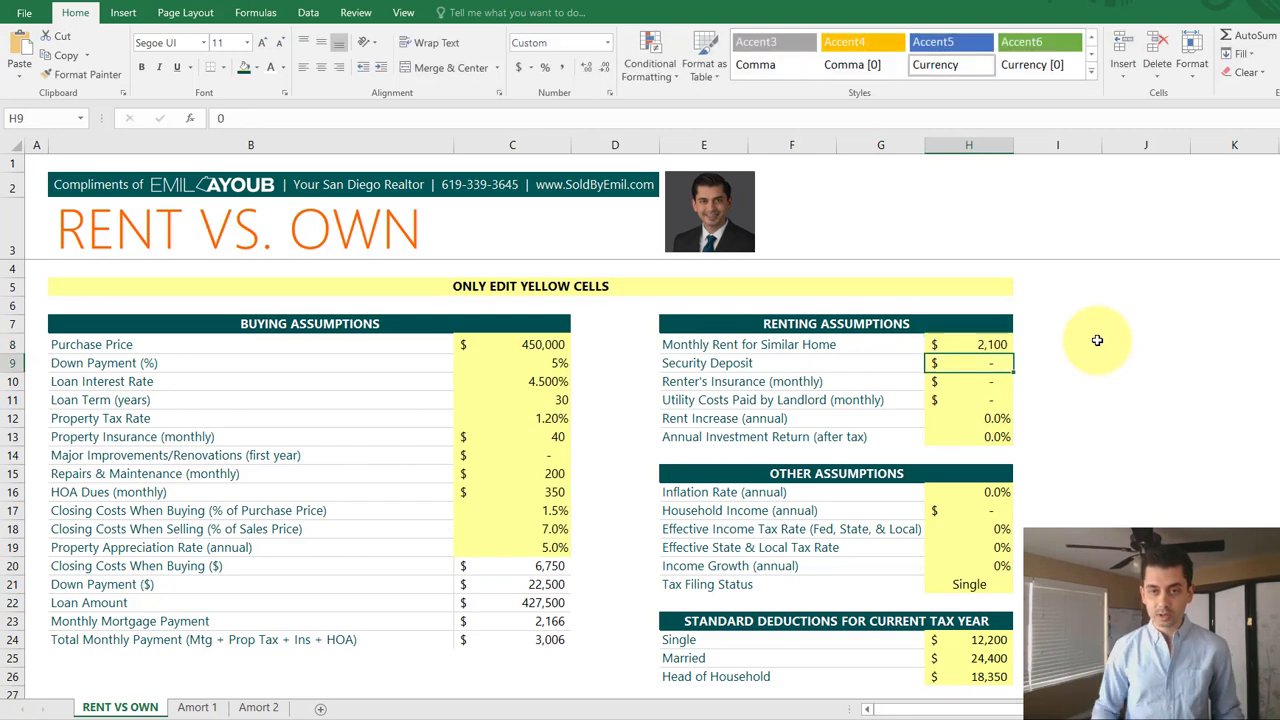
pyautogui.write('210')
pyautogui.write('00')
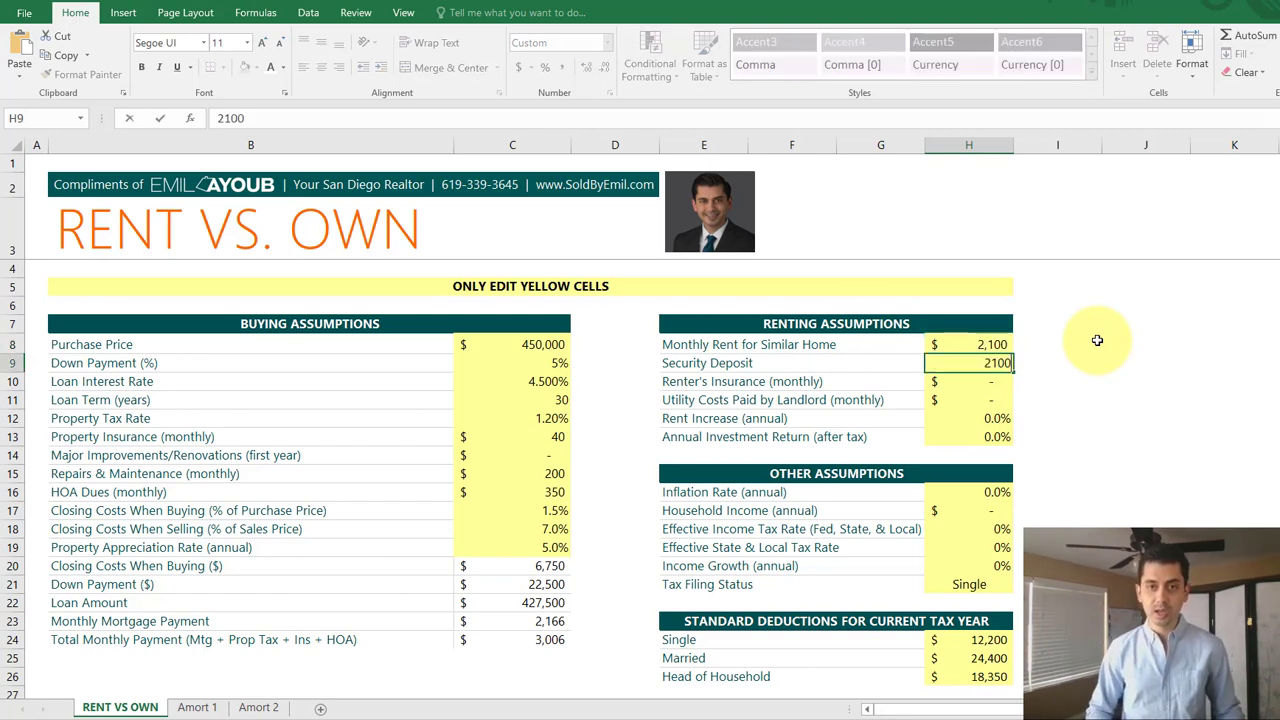
pyautogui.press('Return')
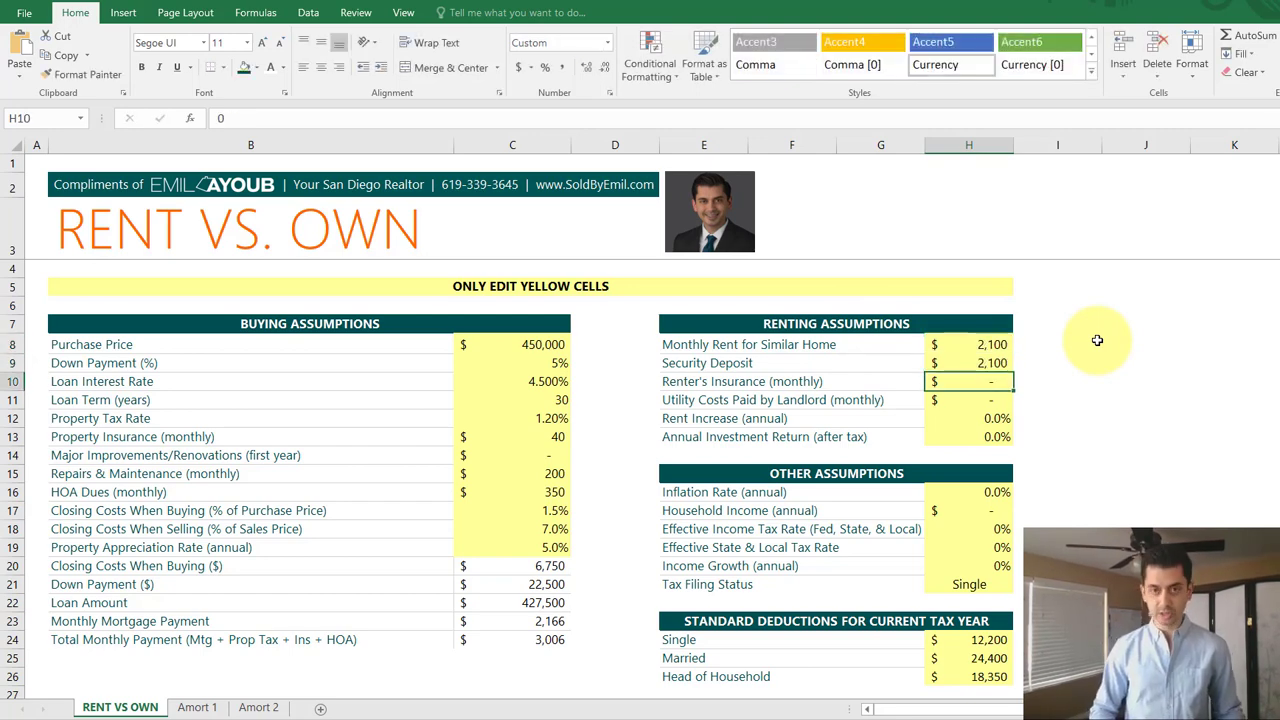
# Set the monthly renter's insurance to 20 and skip the utility costs paid by the landlord
pyautogui.write('2')
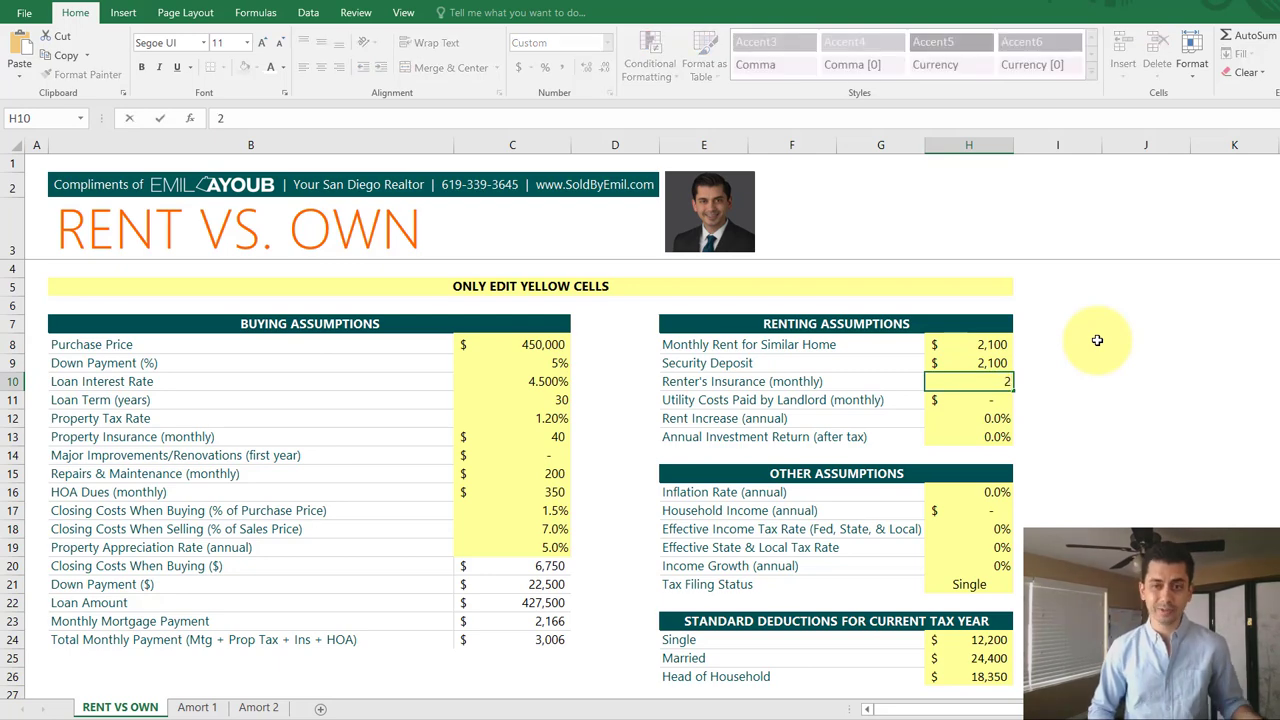
pyautogui.write('0')
pyautogui.press('Return')
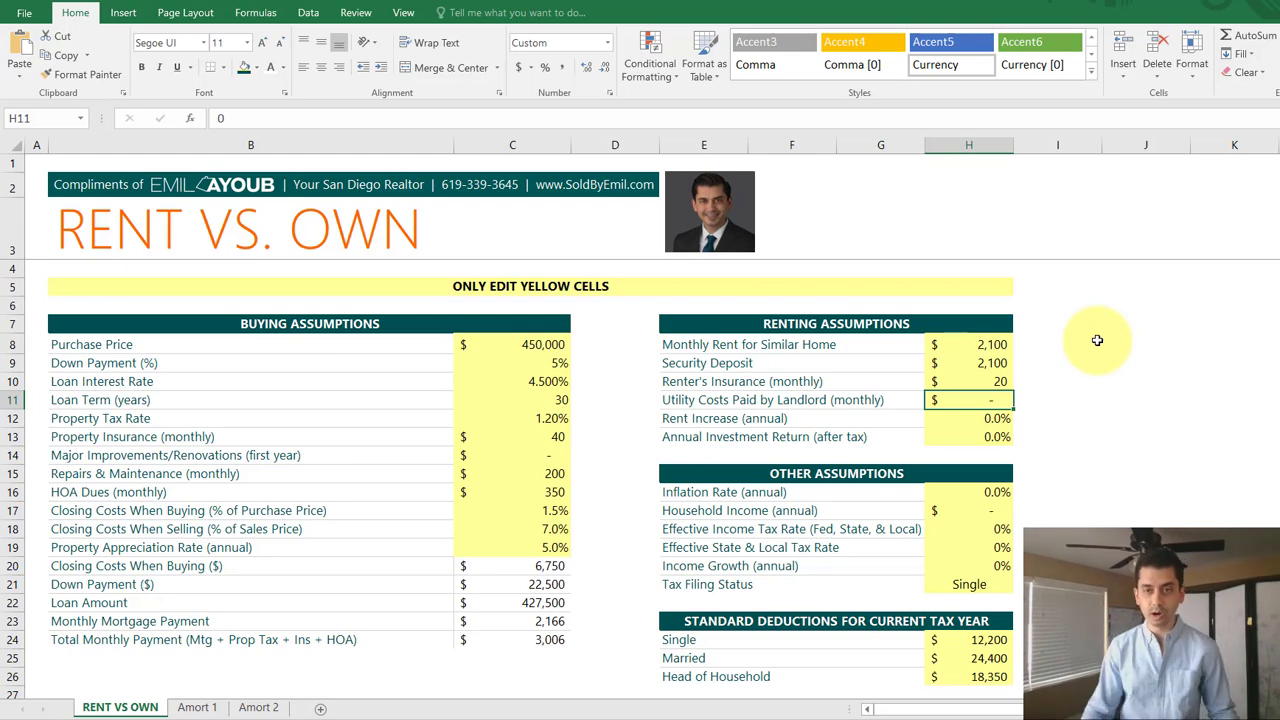
pyautogui.press('Return')
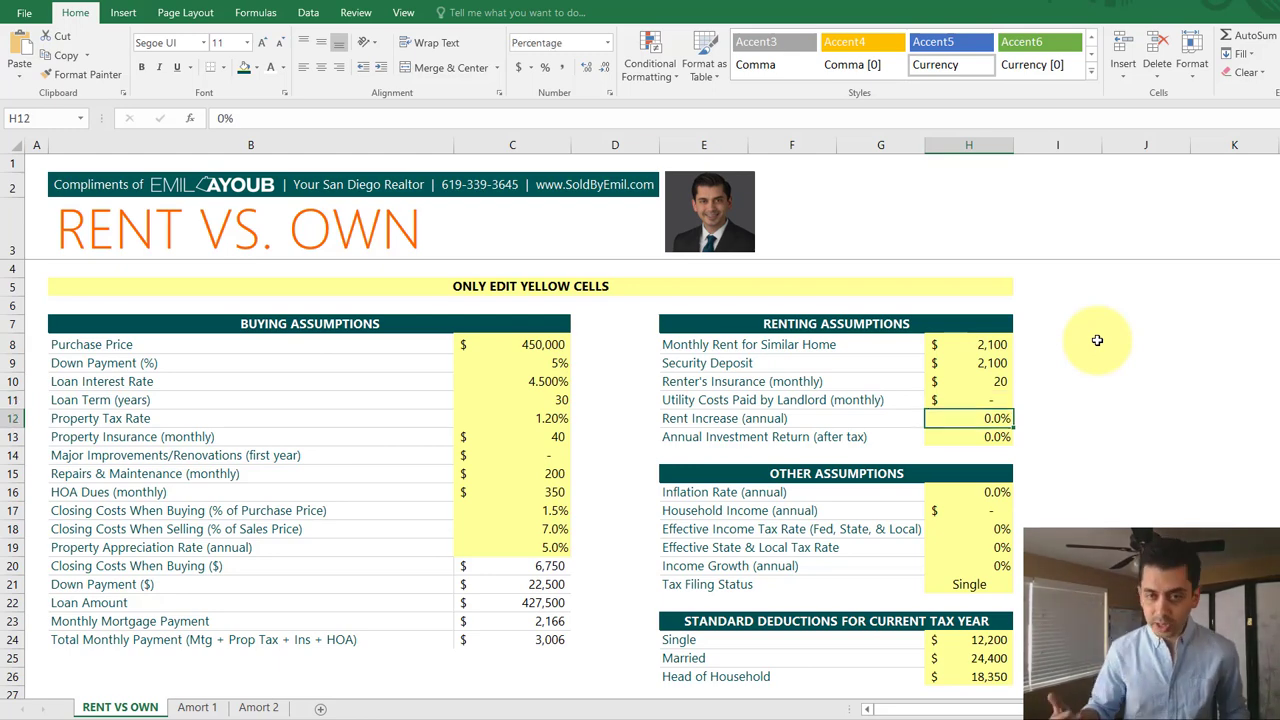
# Set the annual rent increase to 2% and the after-tax annual investment return to 6%
pyautogui.write('2')
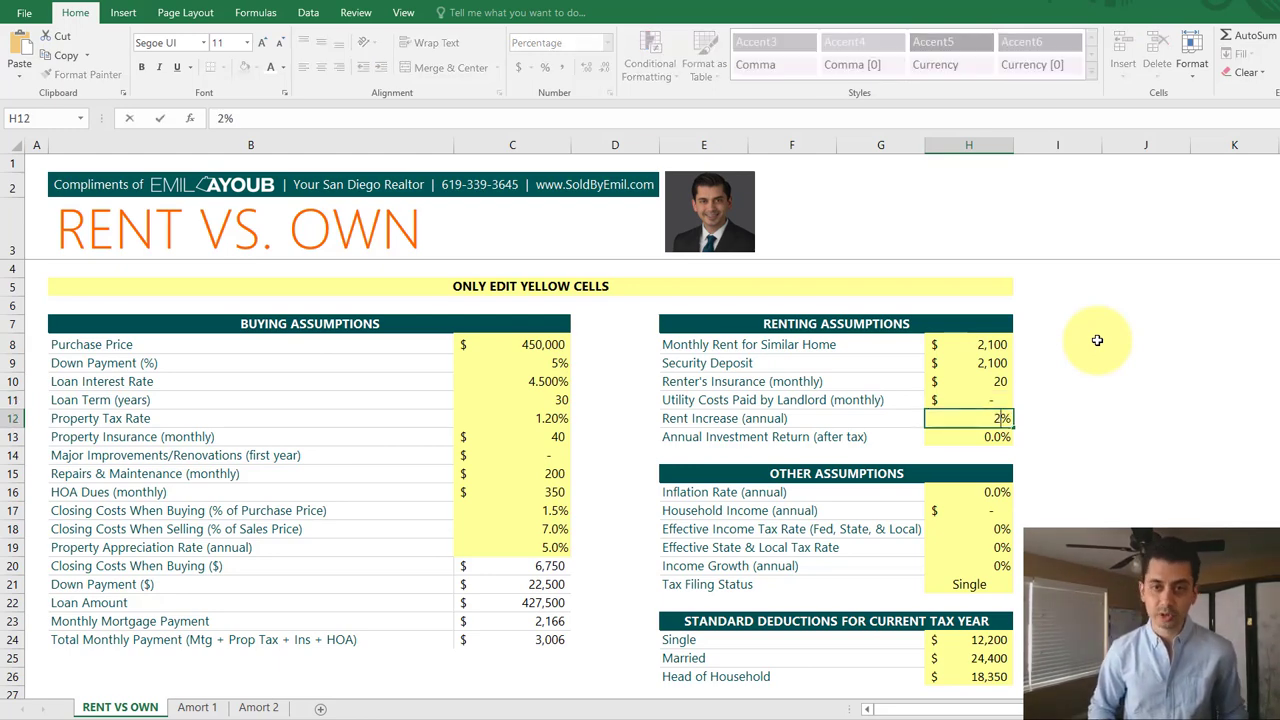
pyautogui.press('Return')
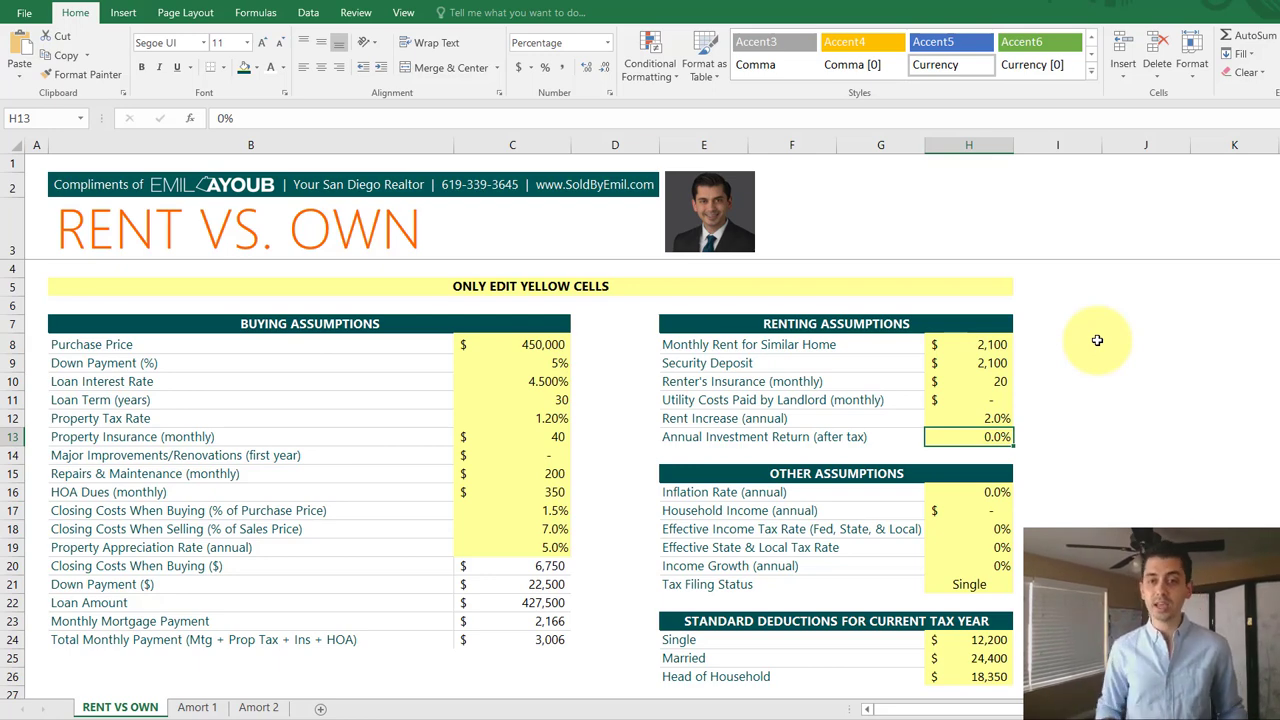
pyautogui.write('6')
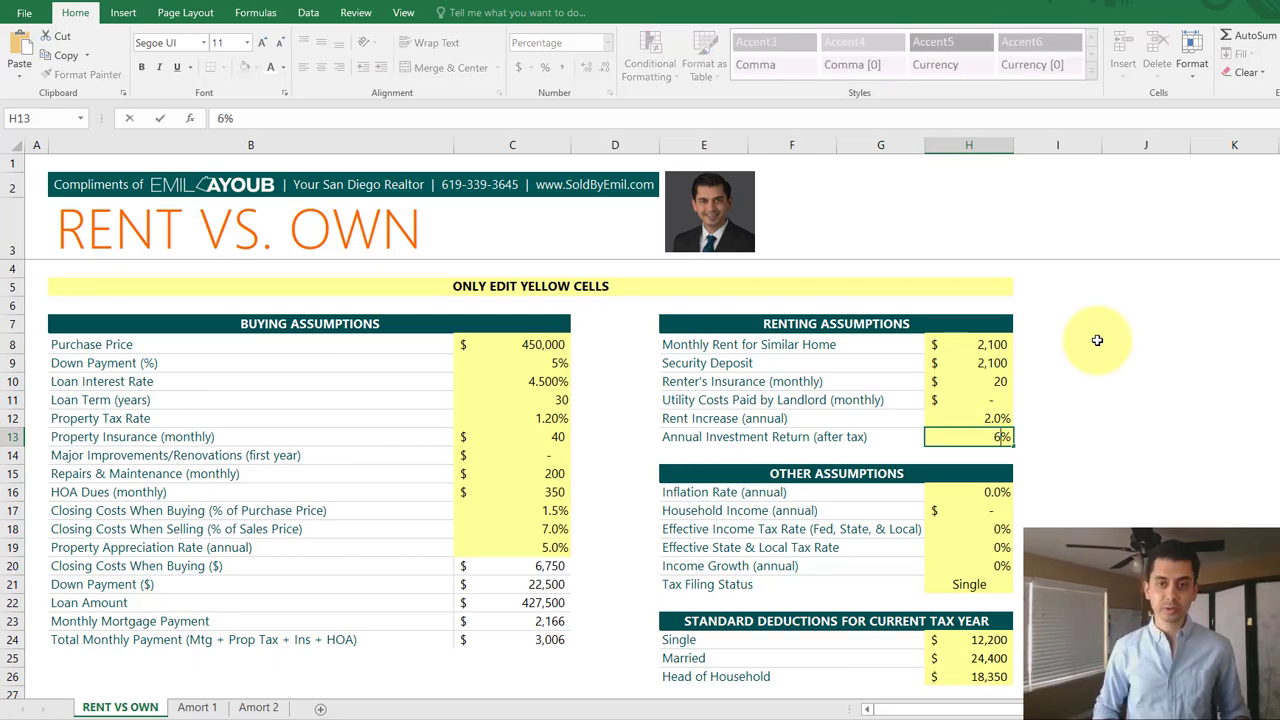
pyautogui.press('Return')
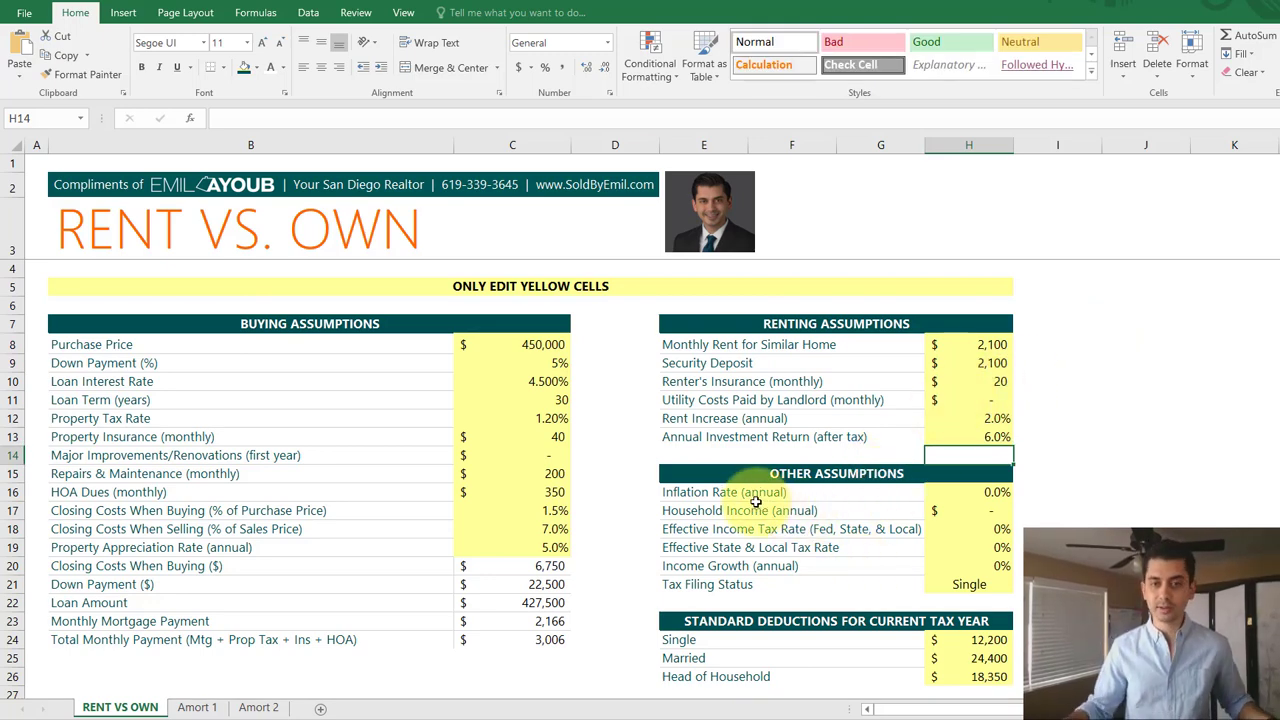
# In the other assumptions, set the annual inflation rate to 2% and the annual household income to 75000
pyautogui.doubleClick(988, 492)
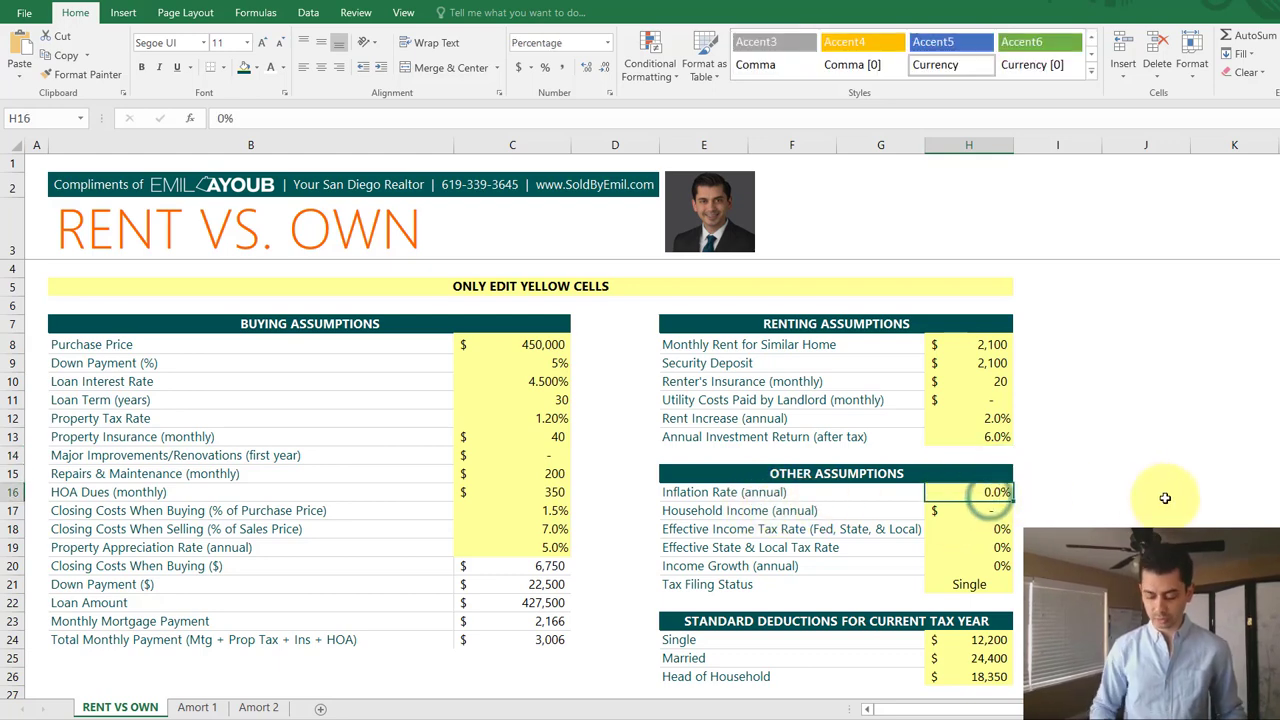
pyautogui.press('Delete')
pyautogui.write('2')
pyautogui.press('Return')
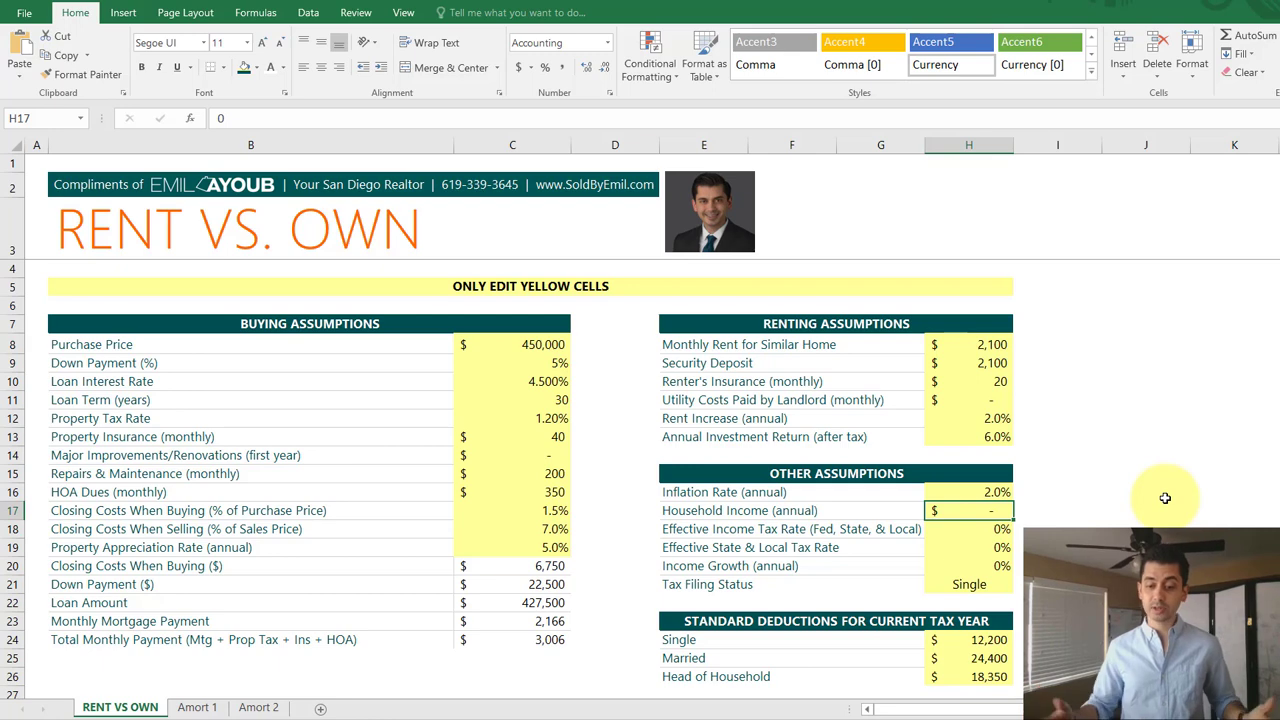
pyautogui.write('75000')
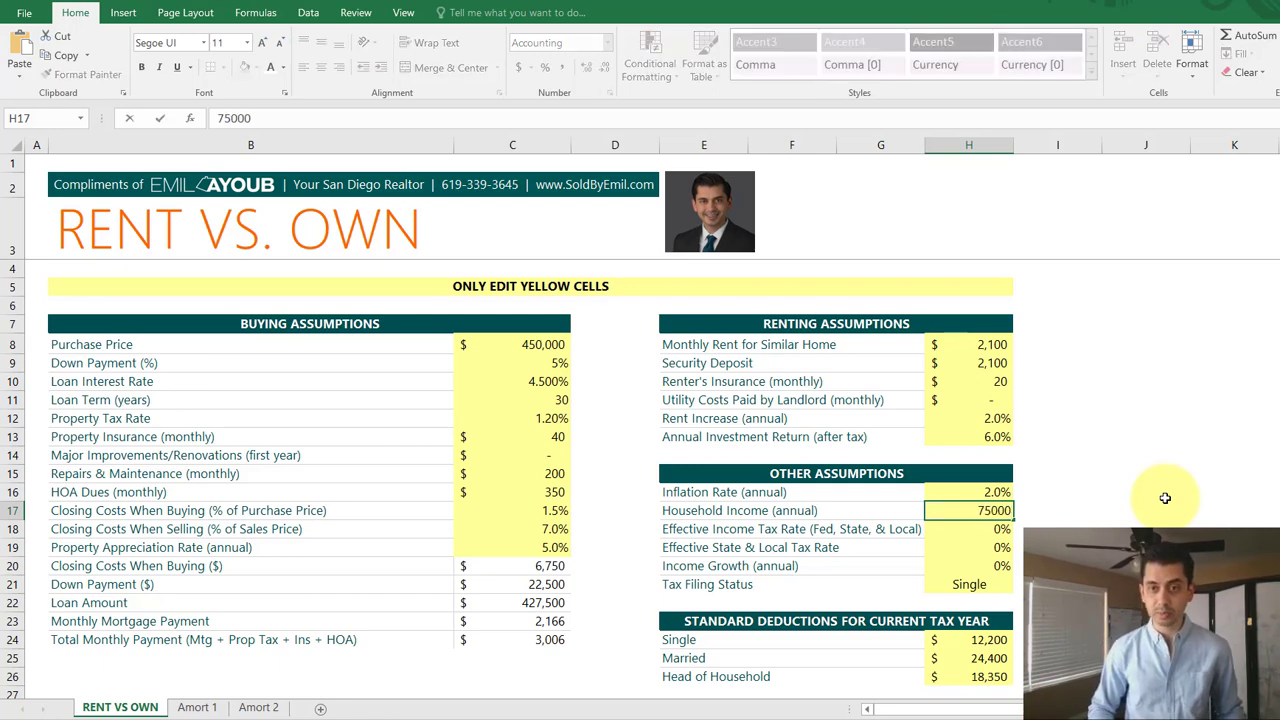
pyautogui.press('Return')
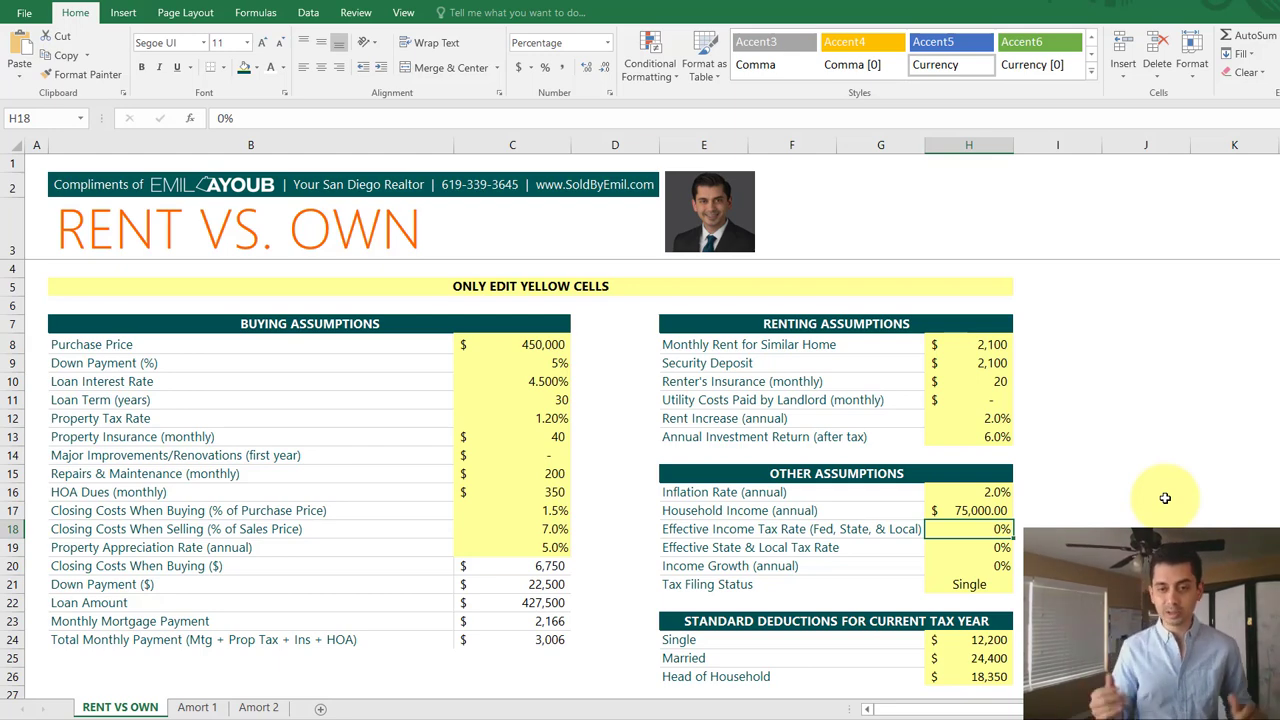
# Set the effective income tax rate to 22%, the state and local tax rate to 5%, and annual income growth to 3%
pyautogui.write('22')
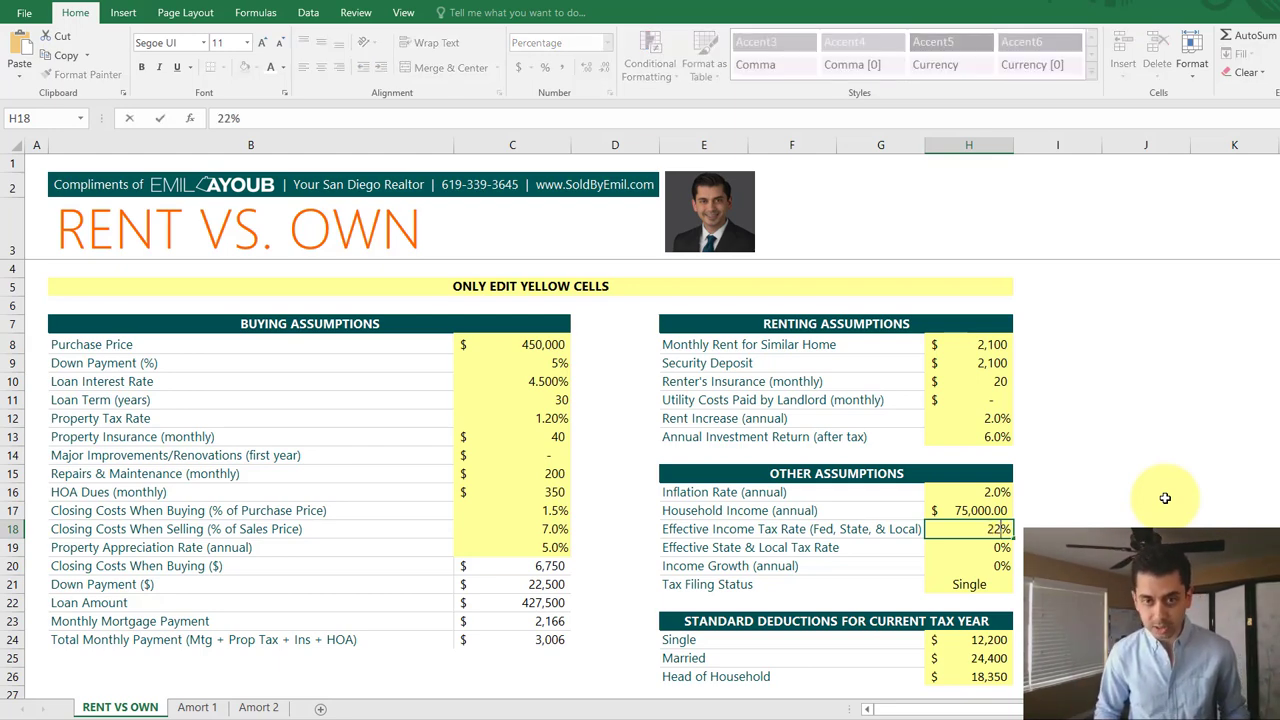
pyautogui.press('Return')
pyautogui.write('5')
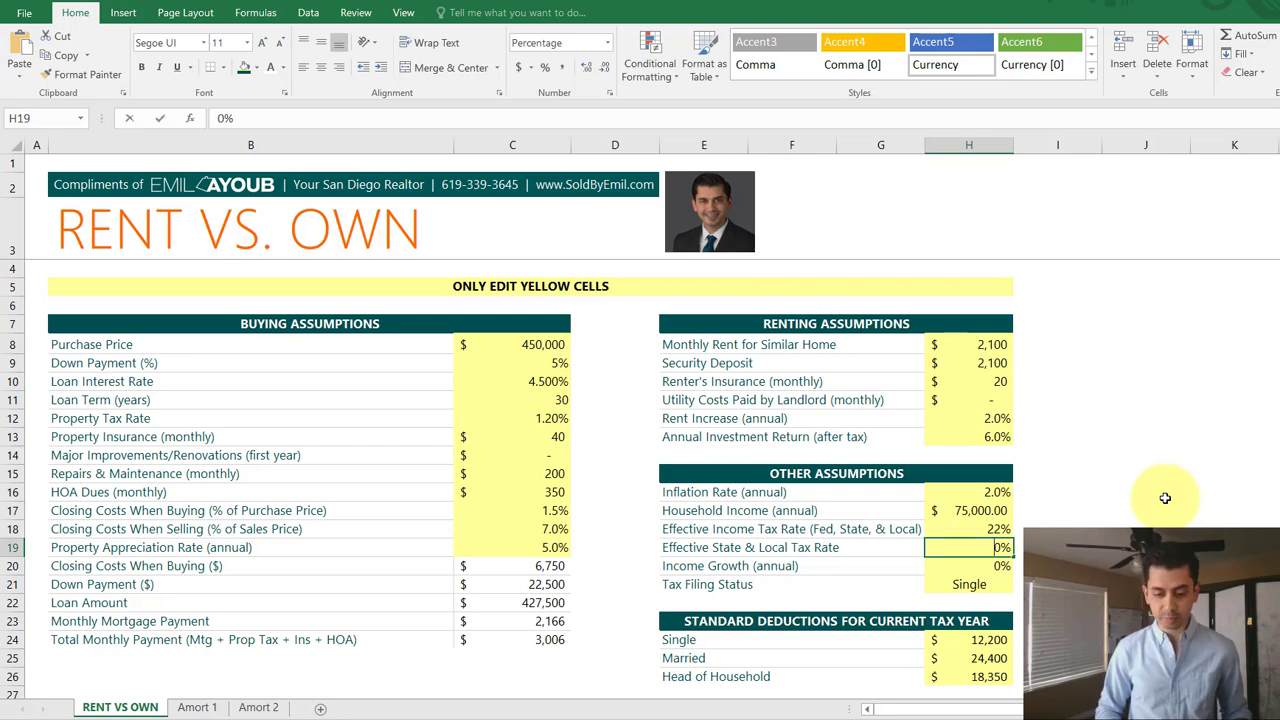
pyautogui.press('Return')
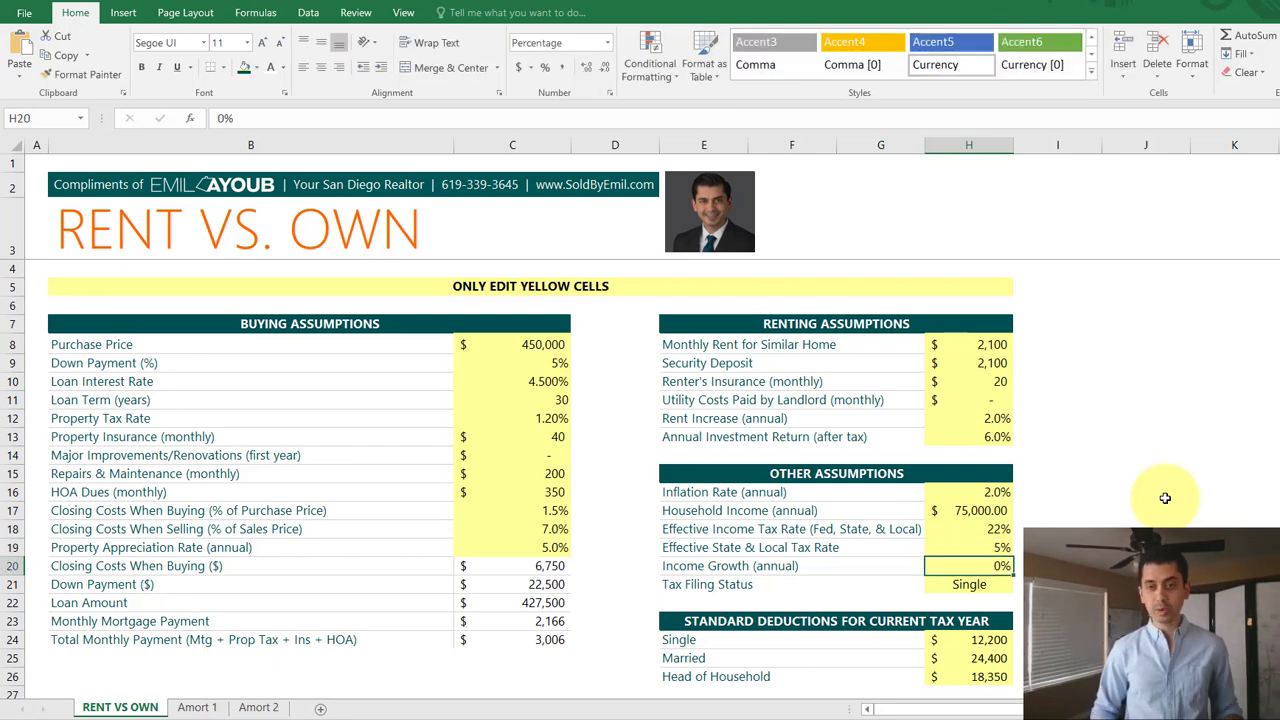
pyautogui.write('3')
pyautogui.press('Return')
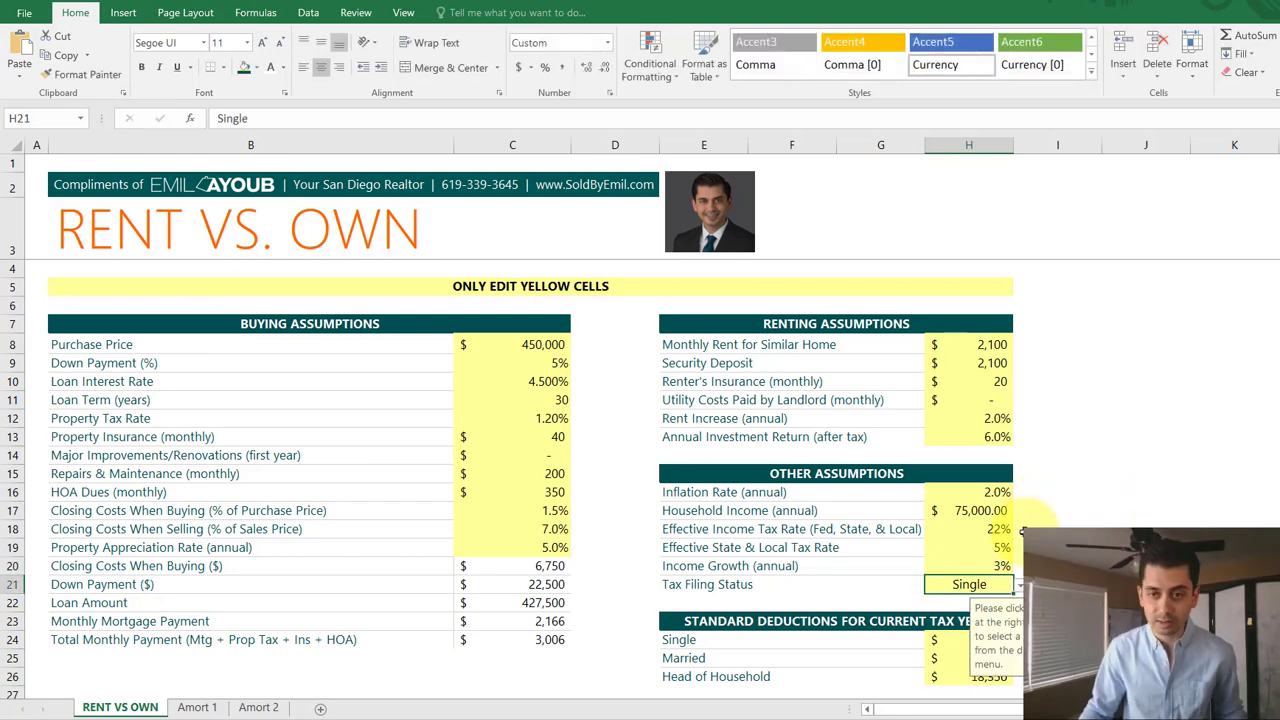
pyautogui.click(1066, 524)
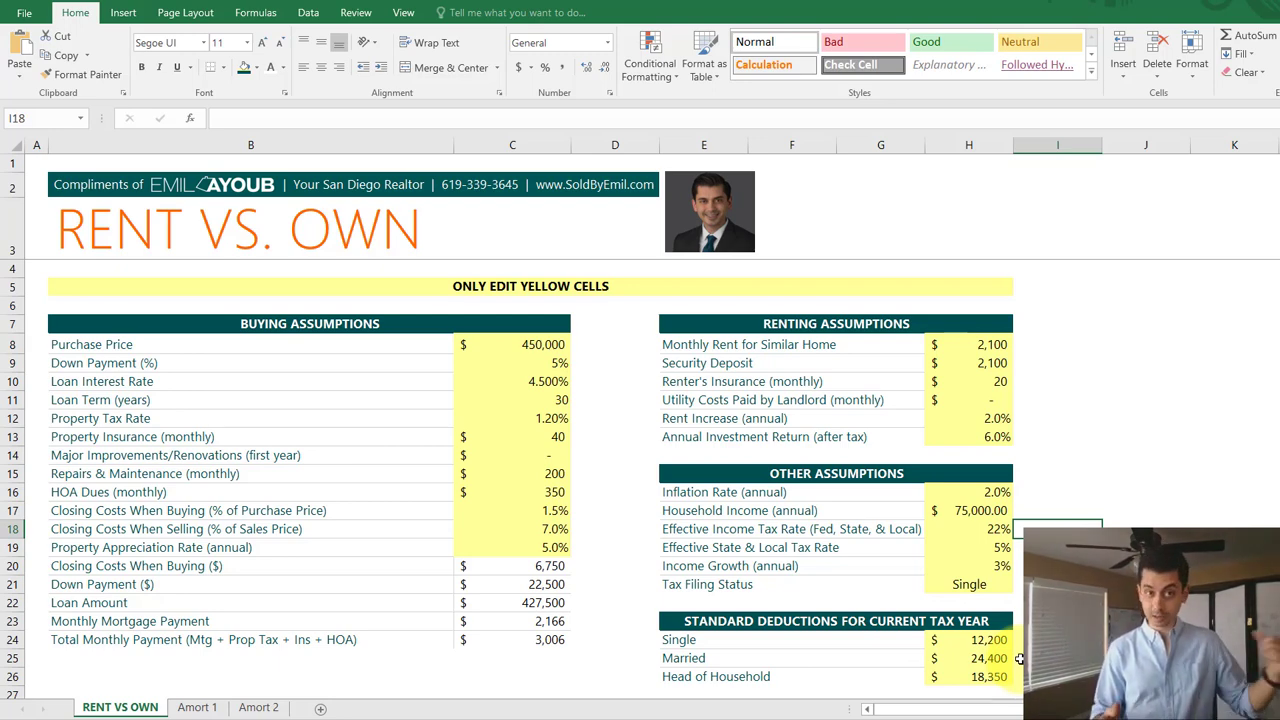
# Examine the home value, mortgage balance and home equity formulas for years 0 and 1 of the buying scenario
pyautogui.scroll(-6, 1070, 505)
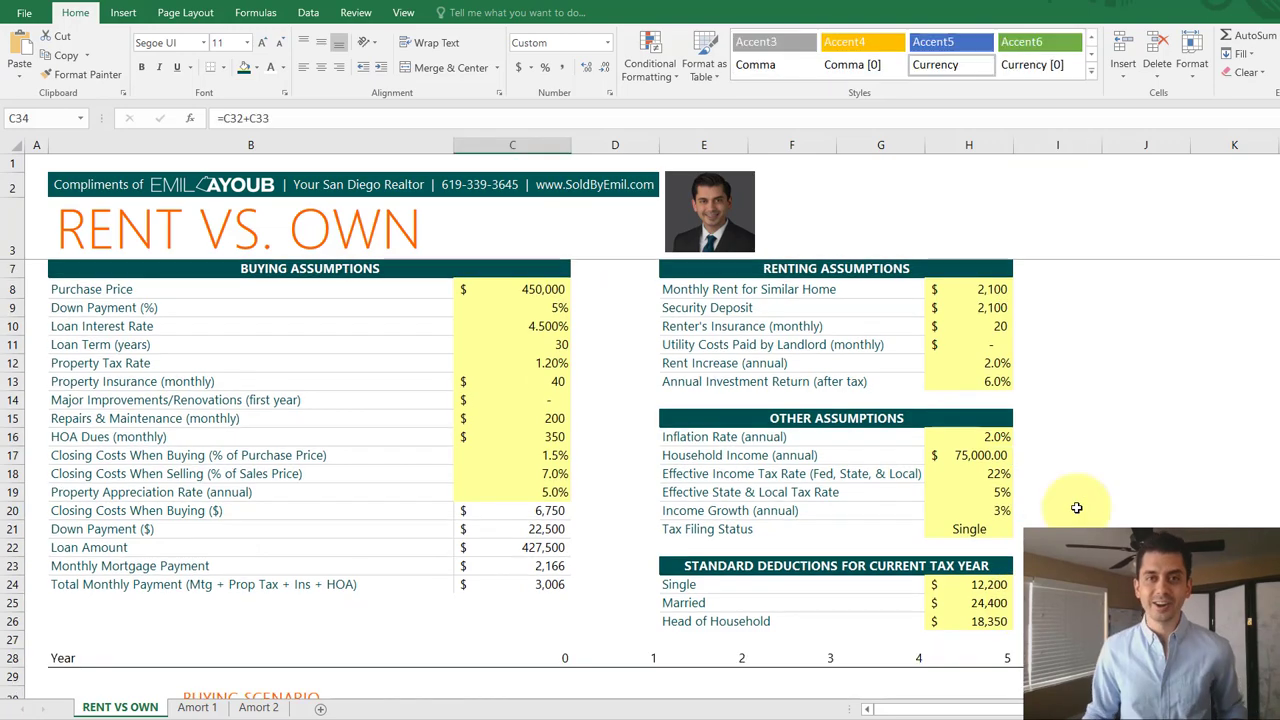
pyautogui.scroll(-2, 918, 527)
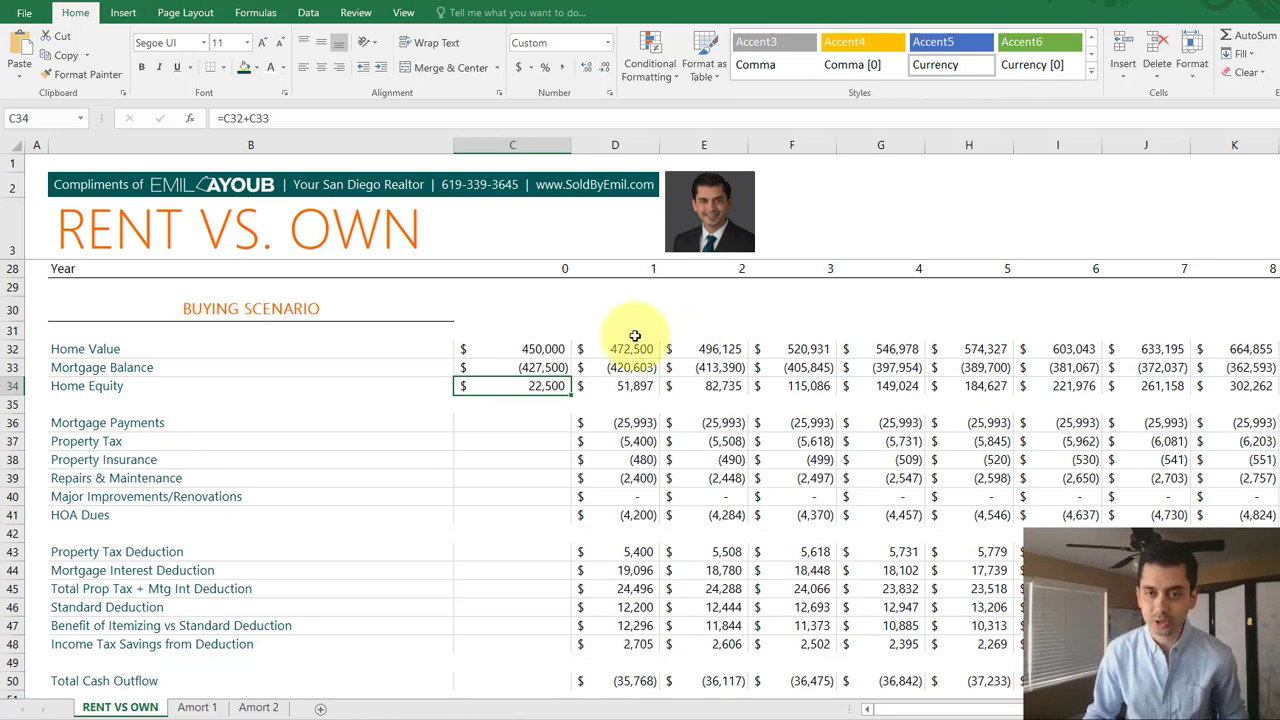
pyautogui.click(536, 348)
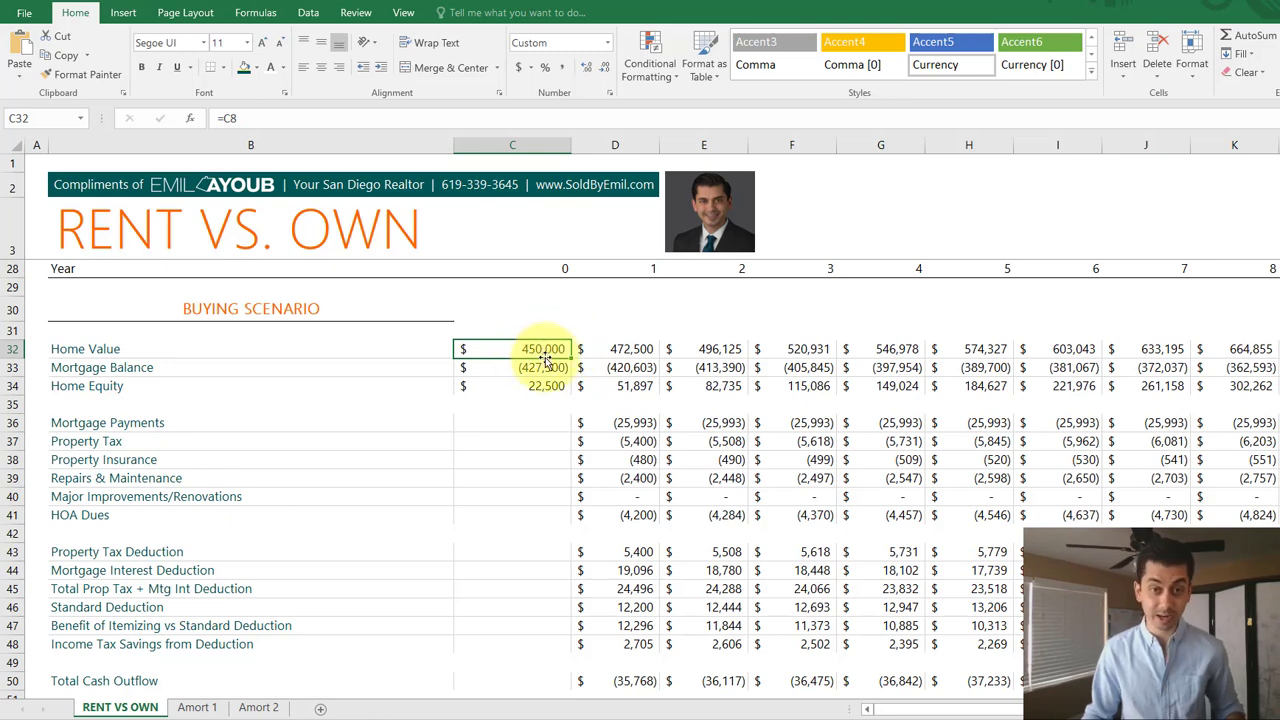
pyautogui.click(549, 366)
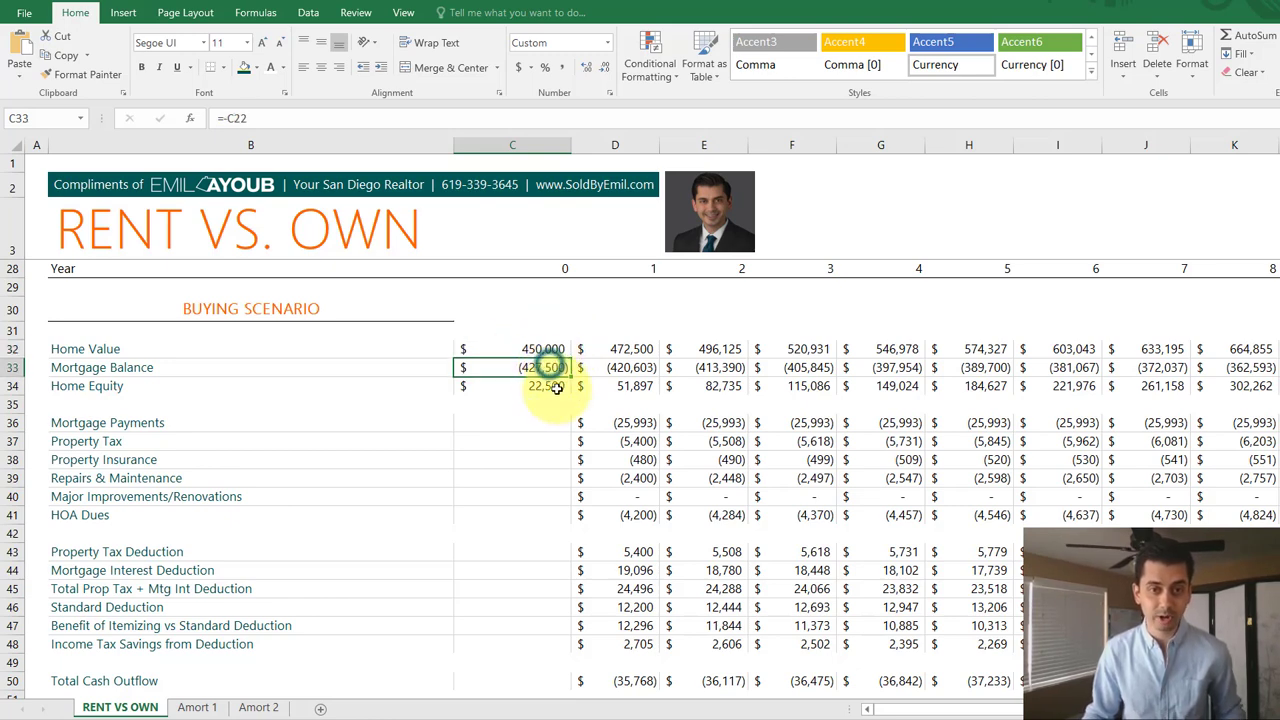
pyautogui.click(548, 386)
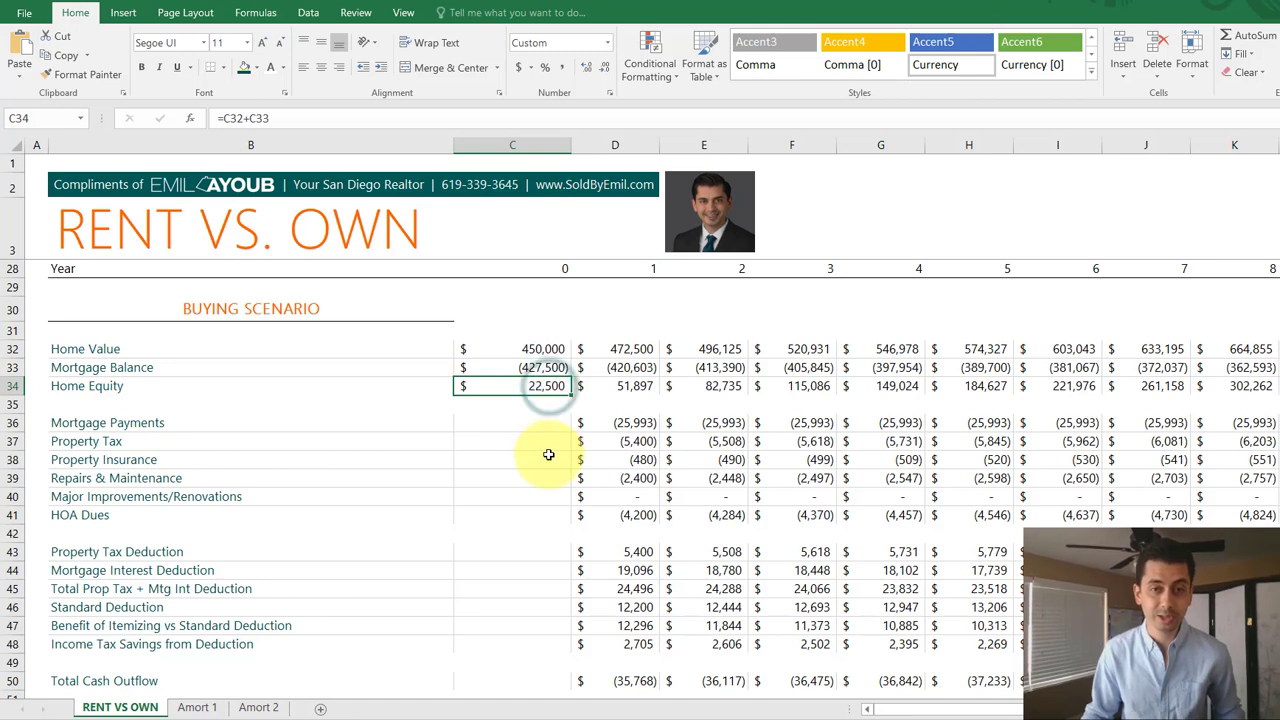
pyautogui.click(626, 347)
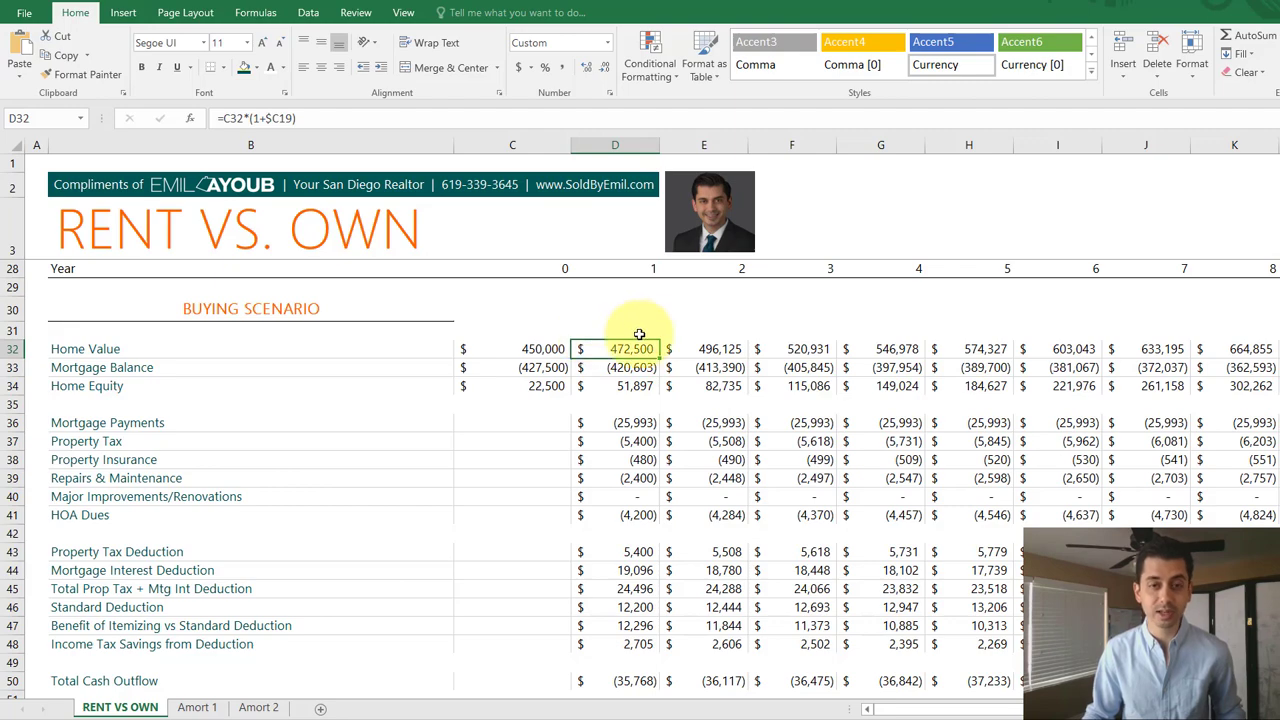
pyautogui.scroll(5, 620, 370)
pyautogui.scroll(-3, 570, 364)
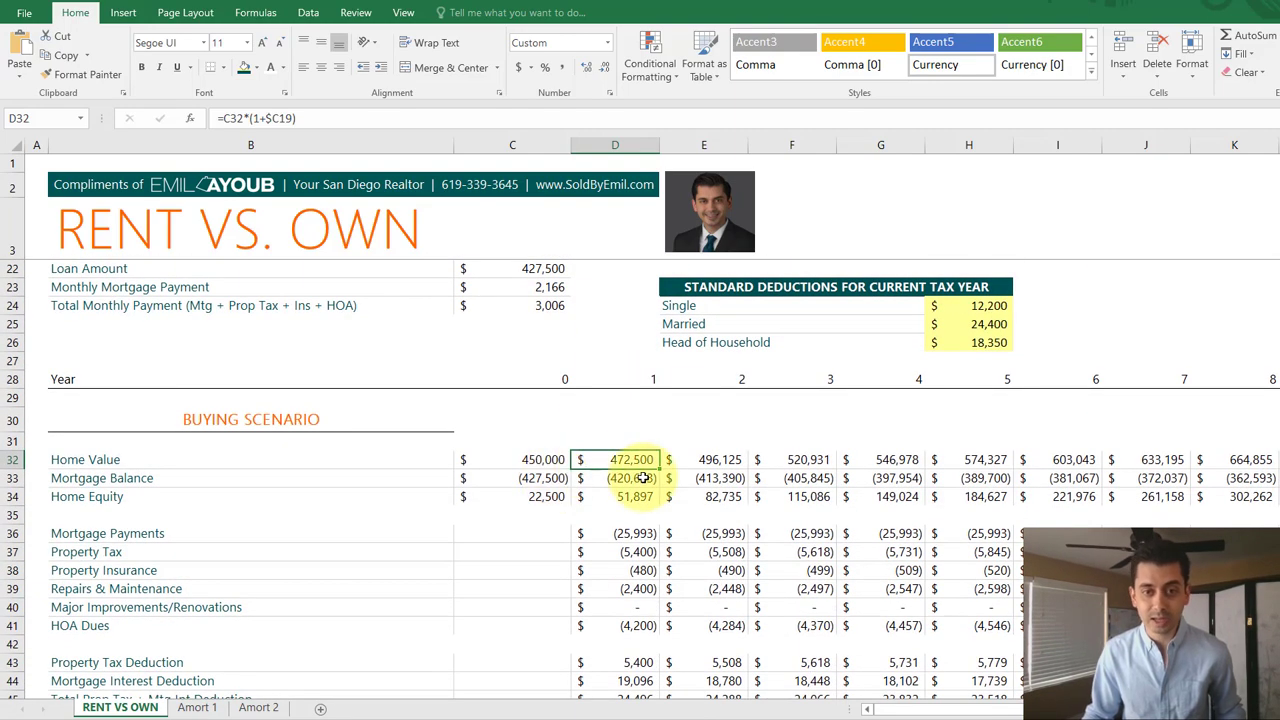
pyautogui.scroll(-1, 560, 485)
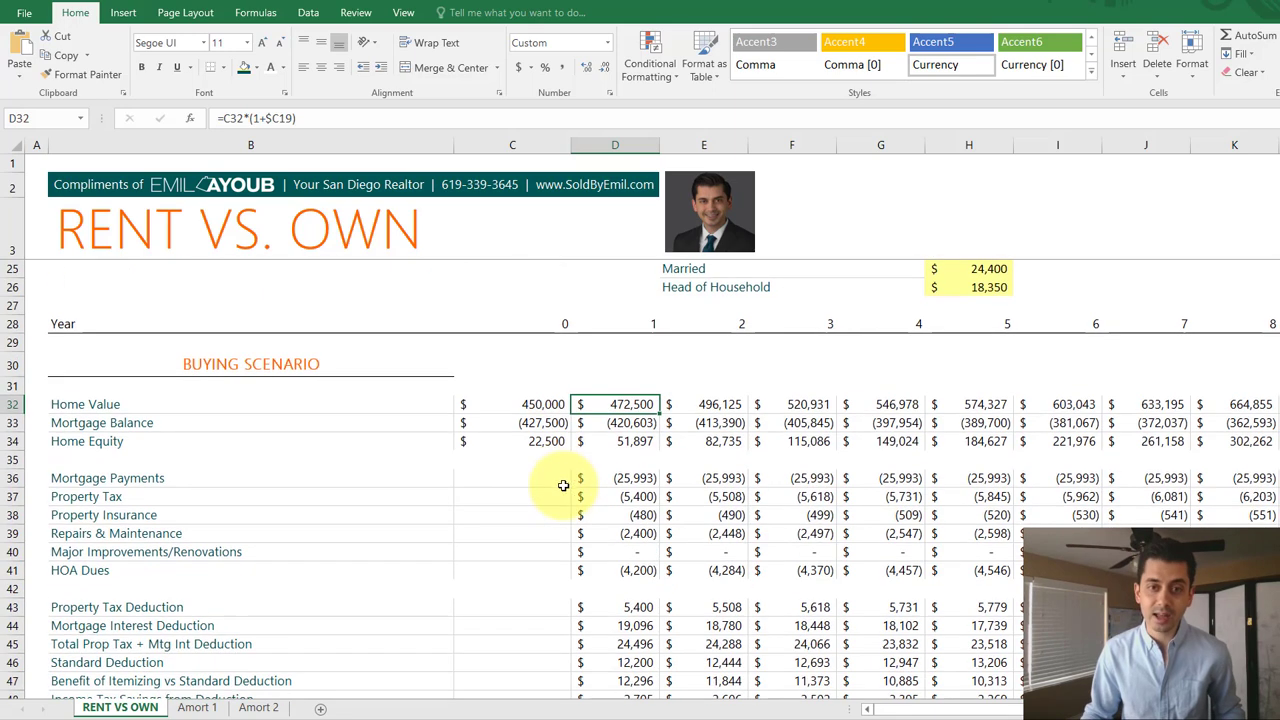
pyautogui.click(639, 443)
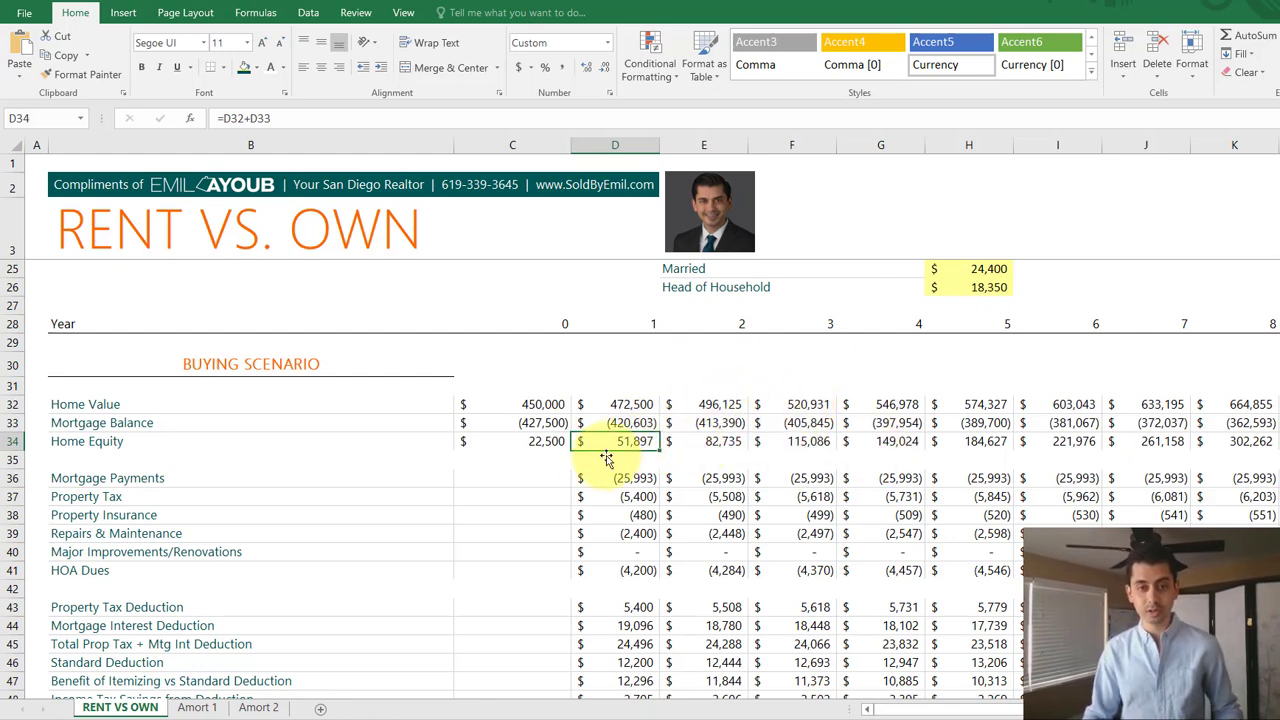
# Review the buying scenario's year 1 mortgage payments, itemizing benefit, income tax savings and total cash outflow
pyautogui.scroll(-1, 594, 466)
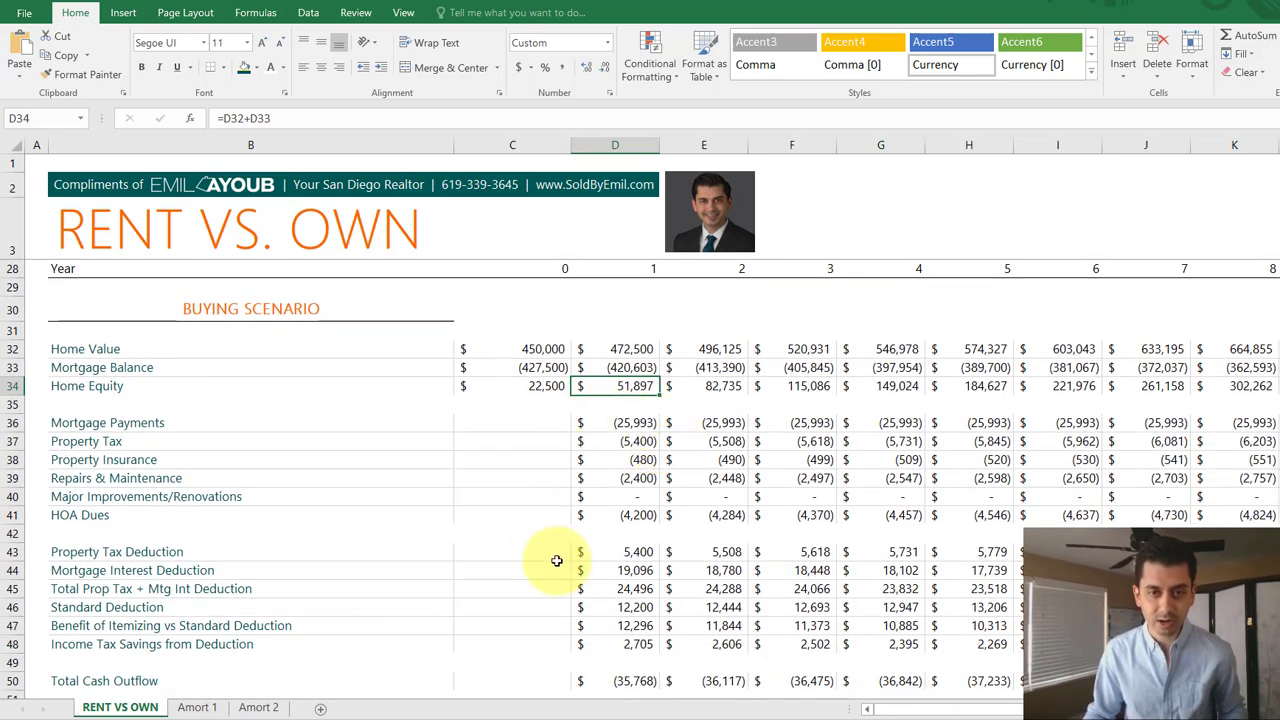
pyautogui.click(629, 426)
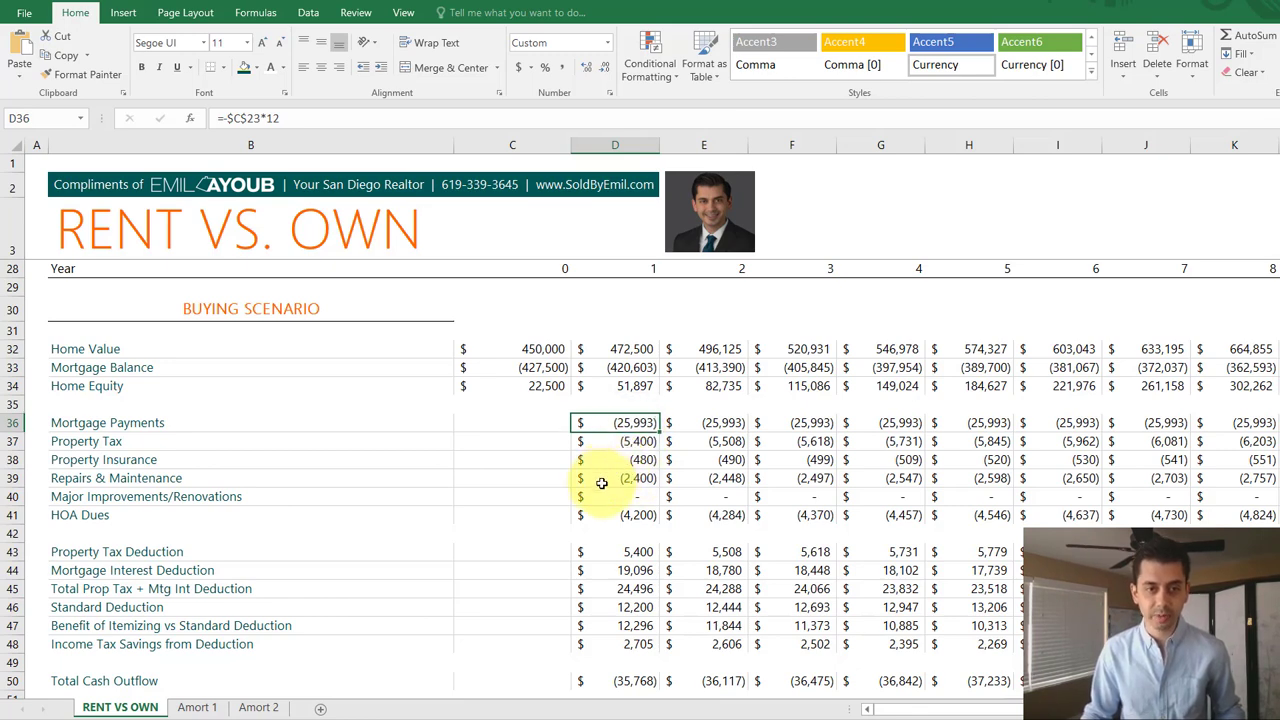
pyautogui.scroll(-1, 594, 521)
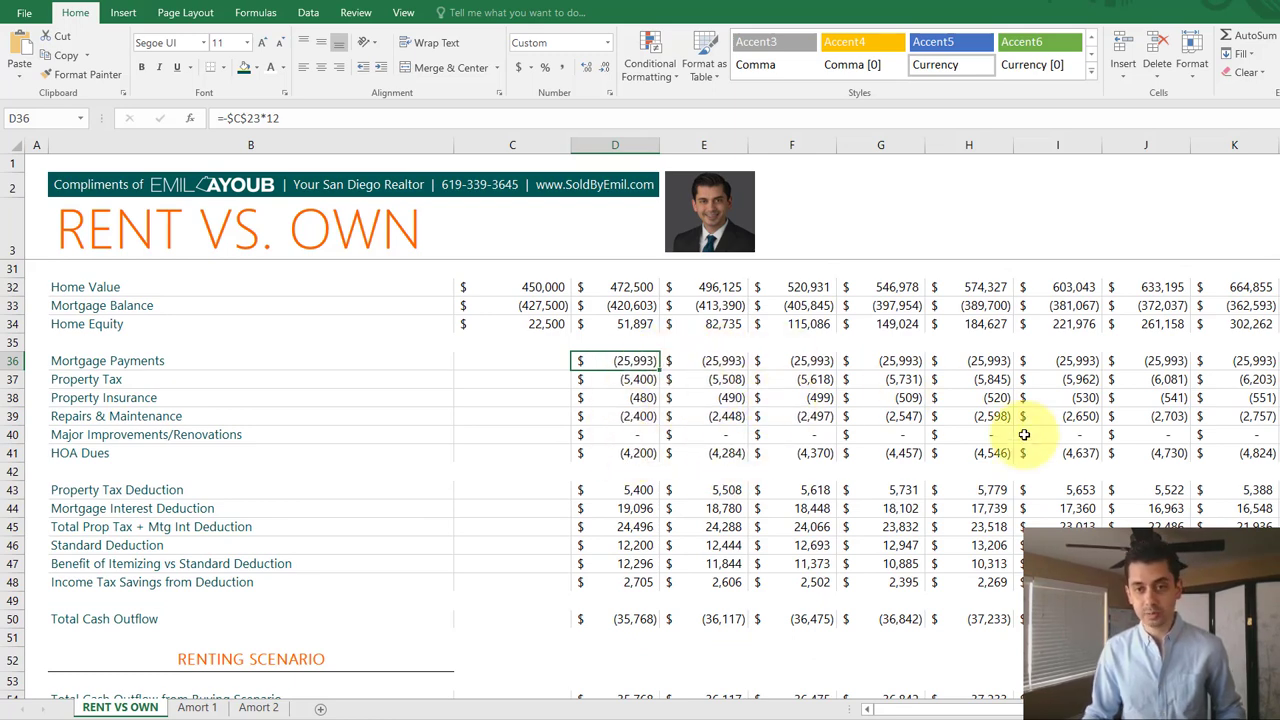
pyautogui.scroll(-1, 618, 482)
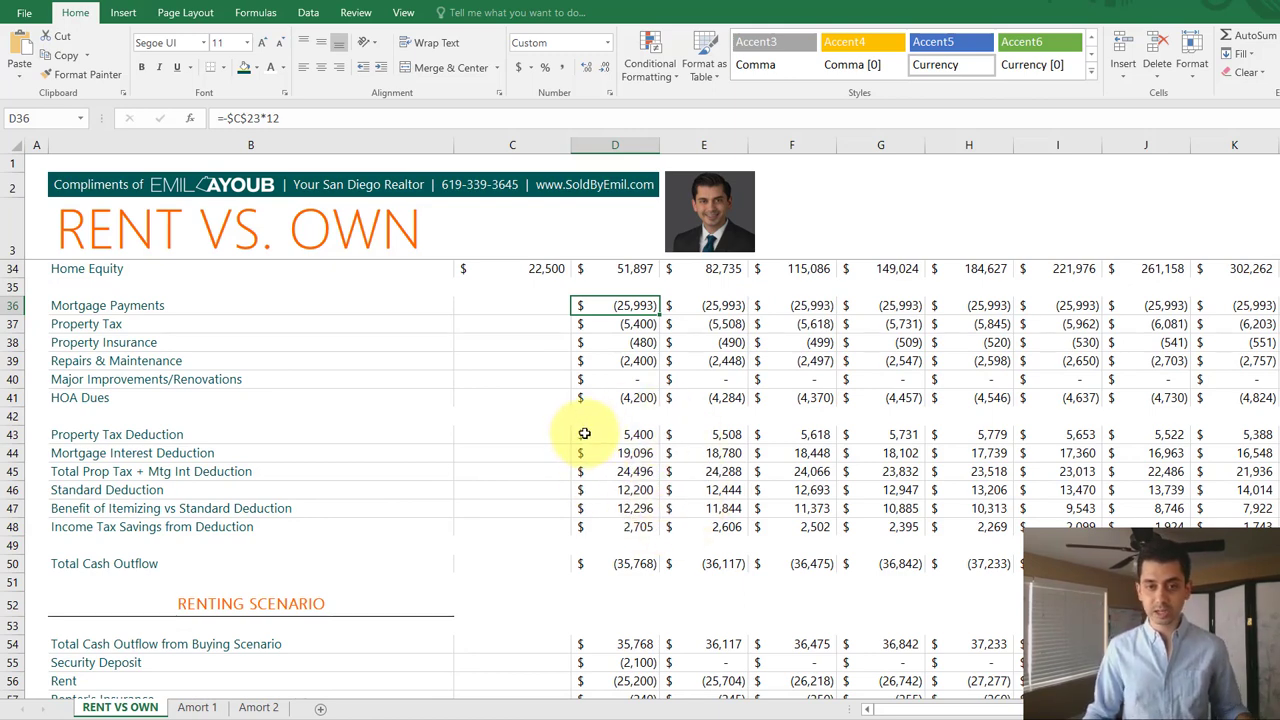
pyautogui.click(651, 509)
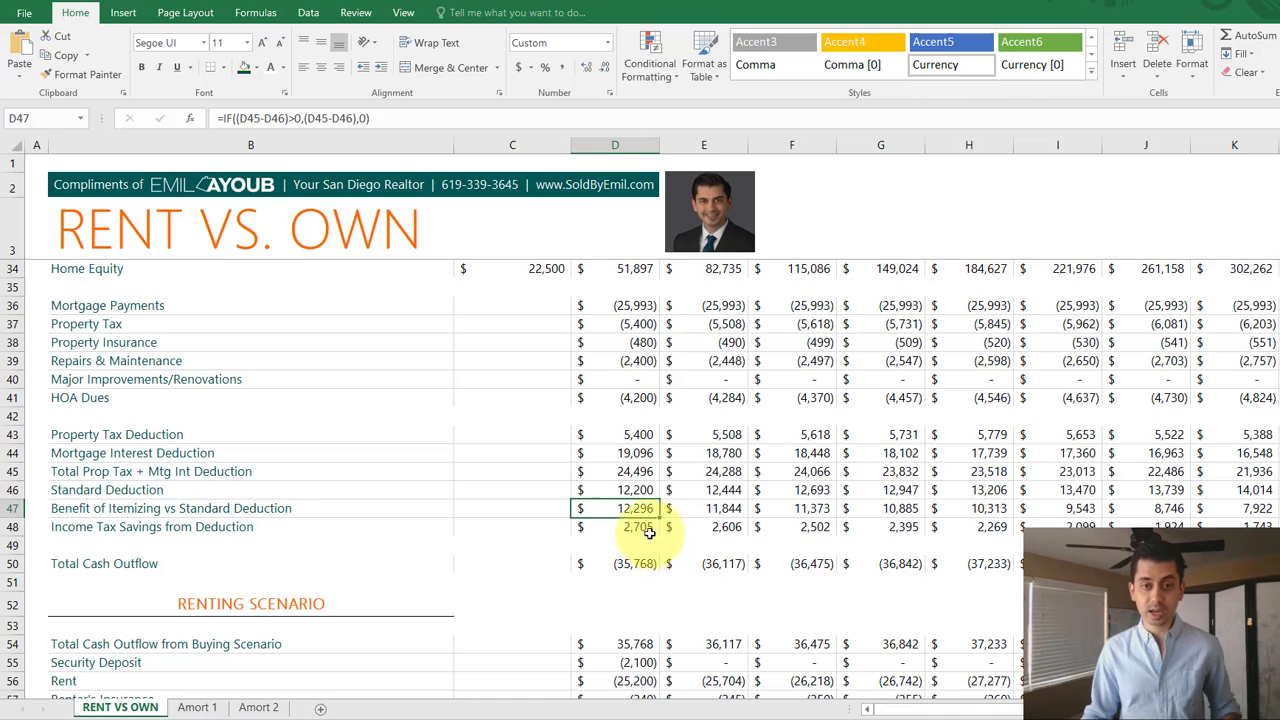
pyautogui.click(648, 528)
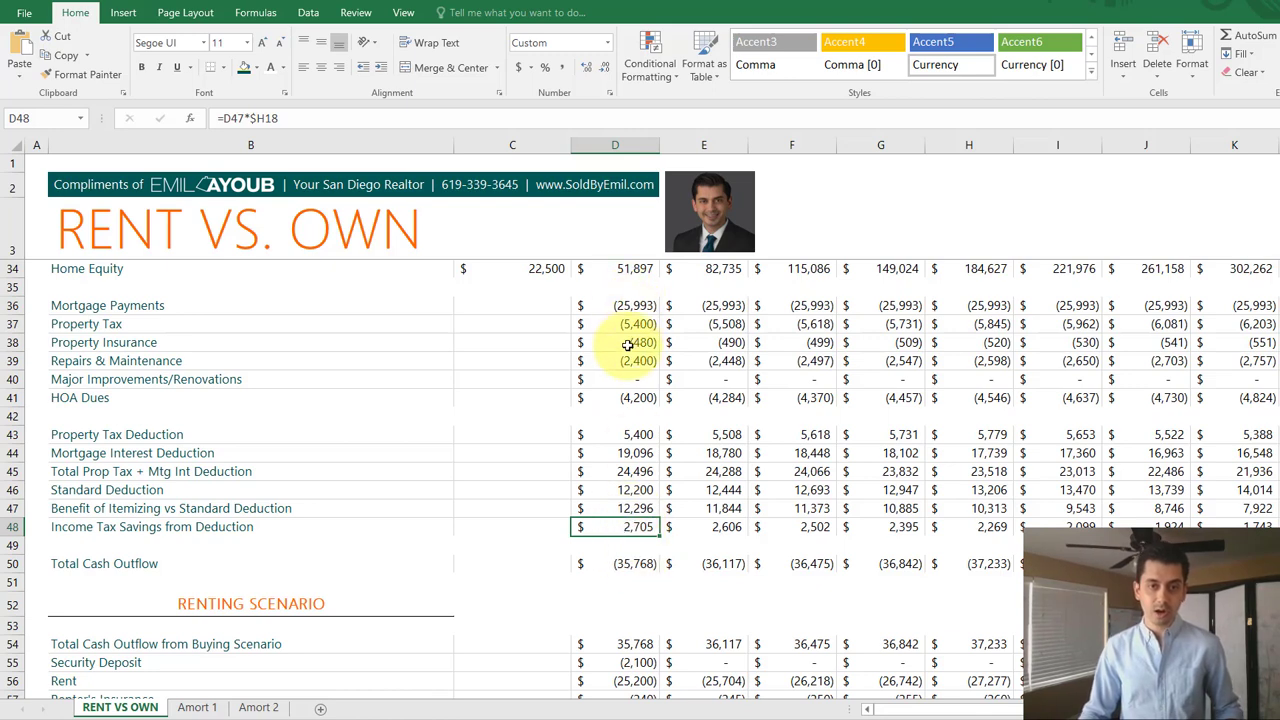
pyautogui.click(645, 565)
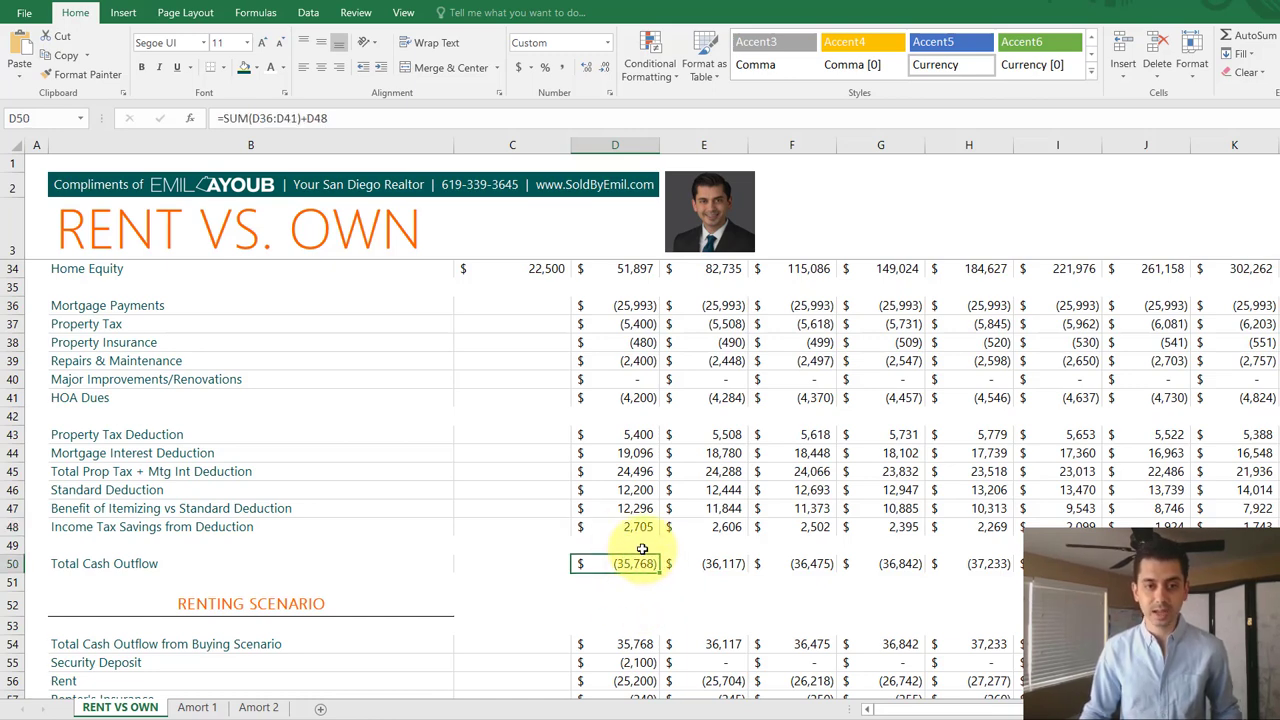
# Examine the renting scenario's year 1 costs, the difference to invest and the starting investment account balance
pyautogui.scroll(-1, 643, 523)
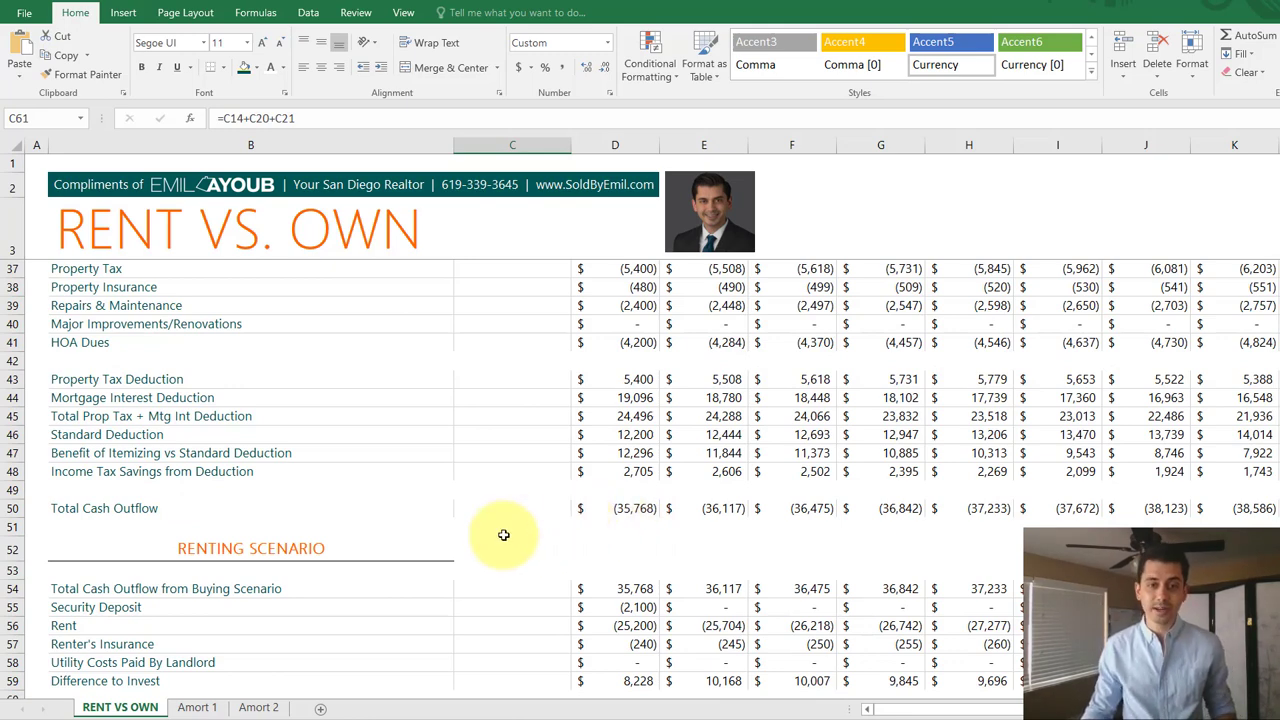
pyautogui.scroll(-1, 503, 530)
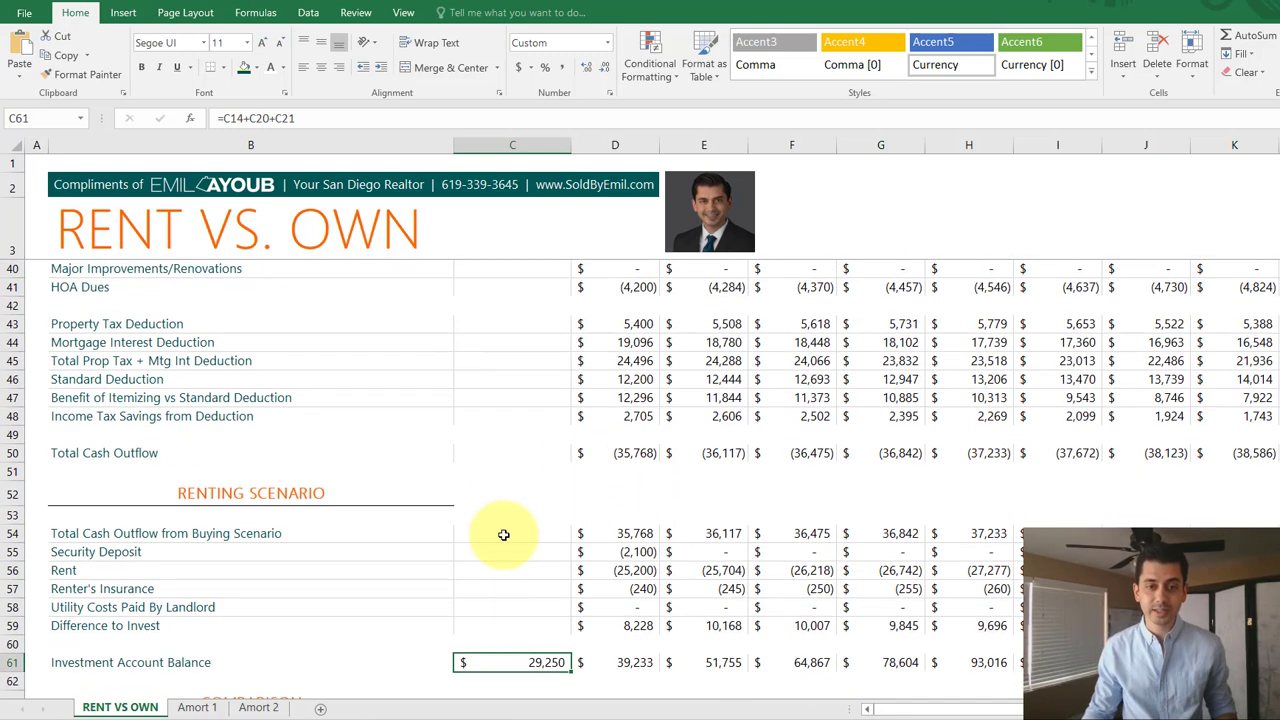
pyautogui.click(623, 532)
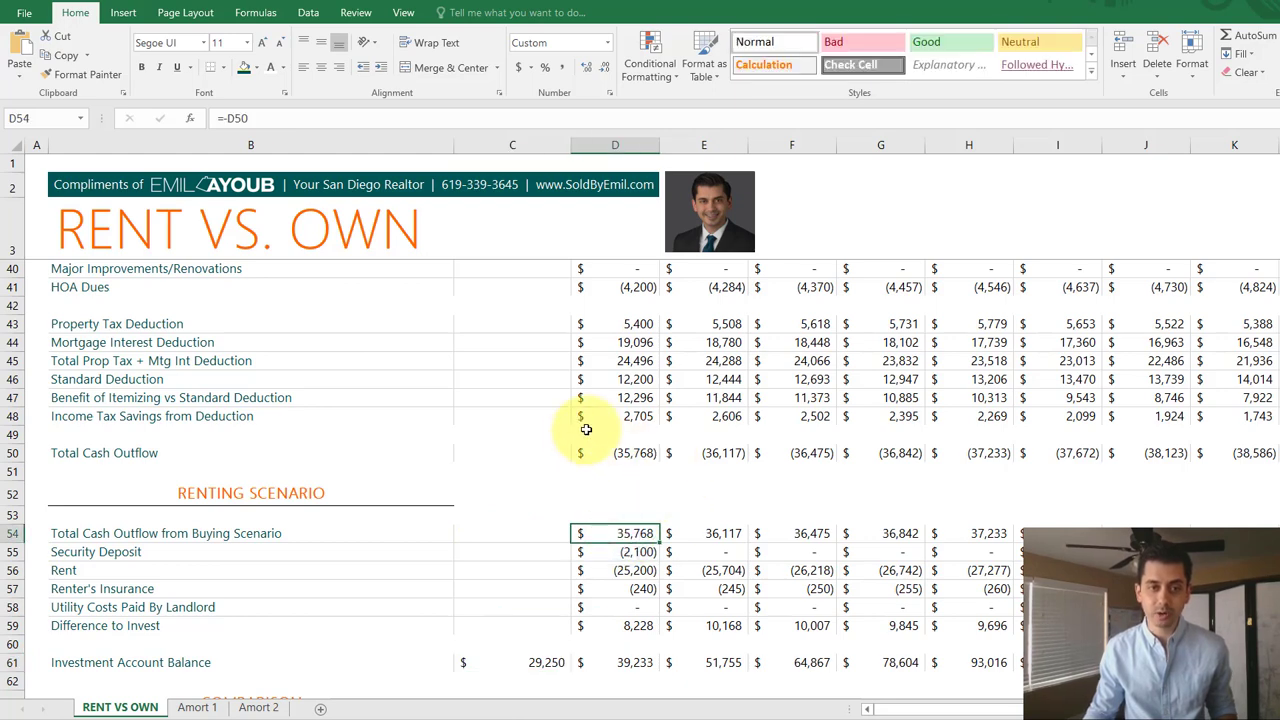
pyautogui.click(610, 553)
pyautogui.click(608, 570)
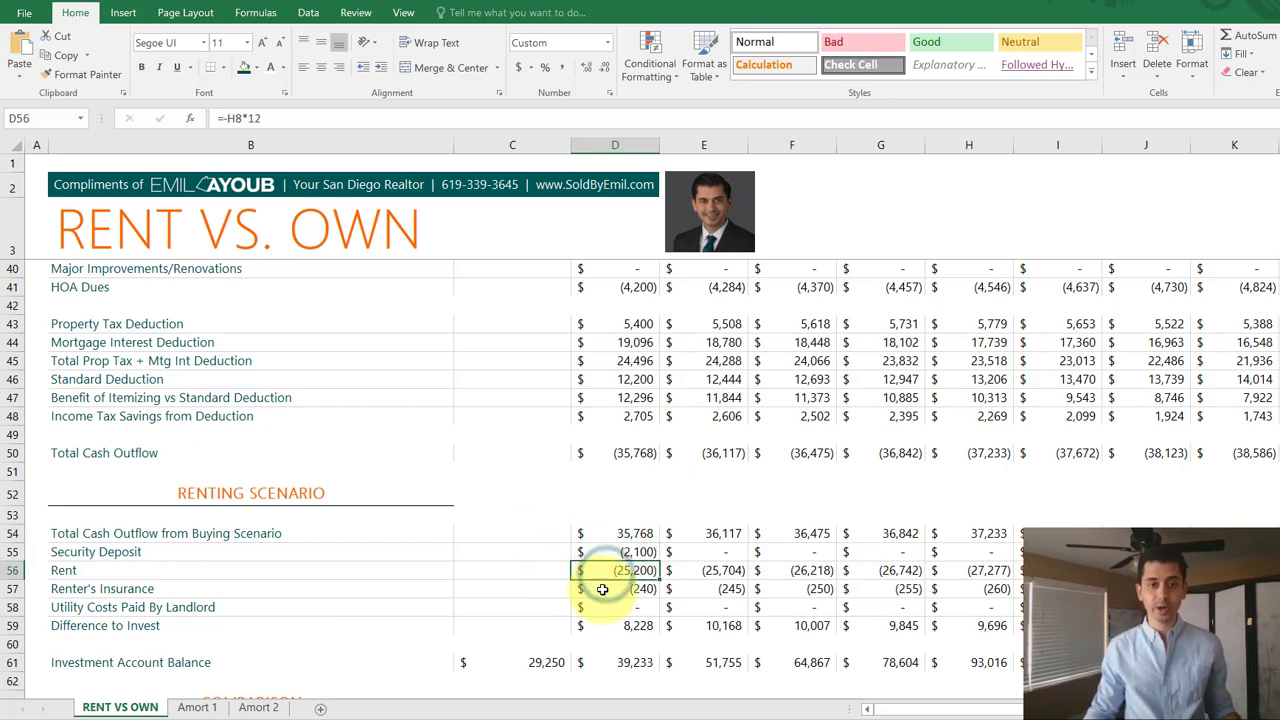
pyautogui.click(602, 589)
pyautogui.click(606, 607)
pyautogui.click(620, 626)
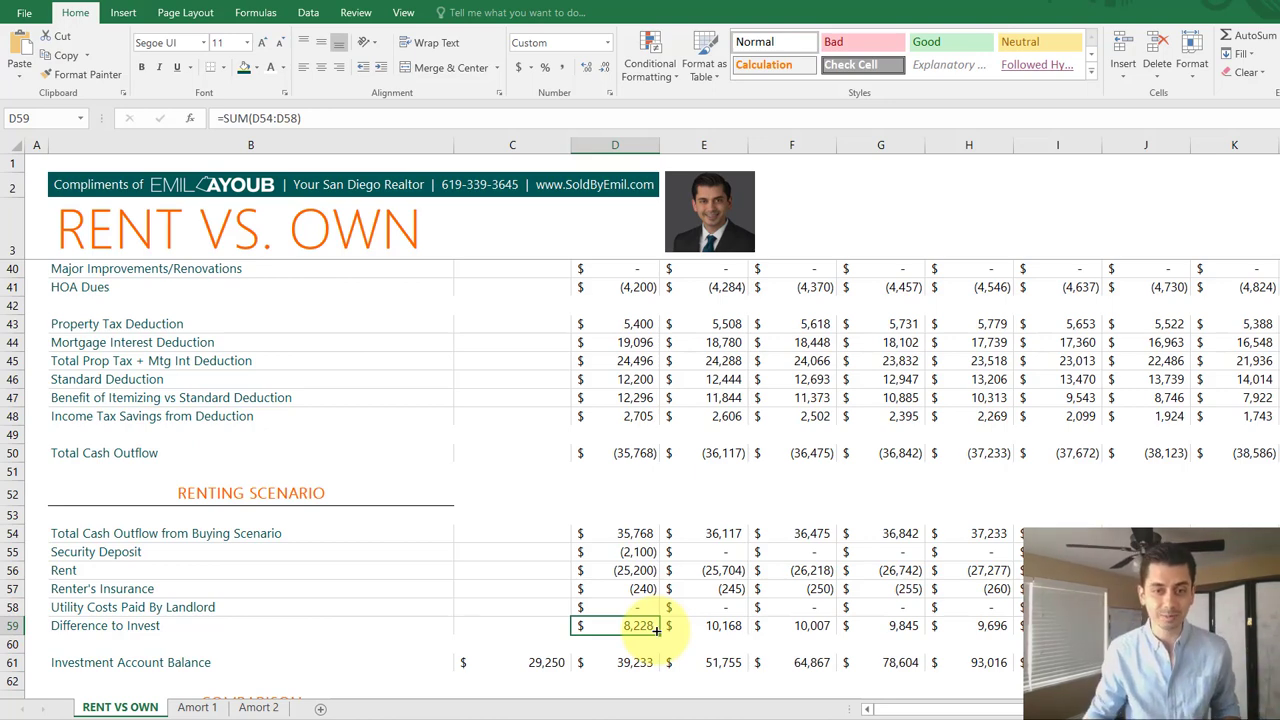
pyautogui.click(527, 664)
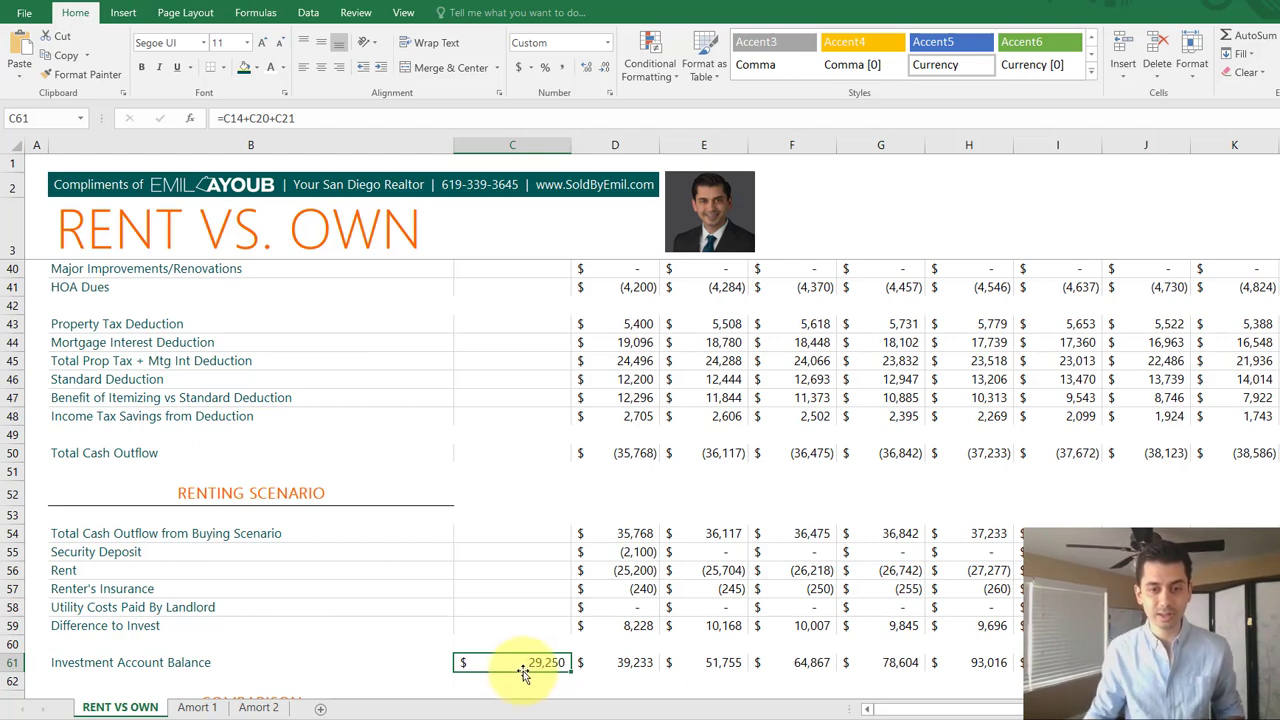
pyautogui.click(640, 626)
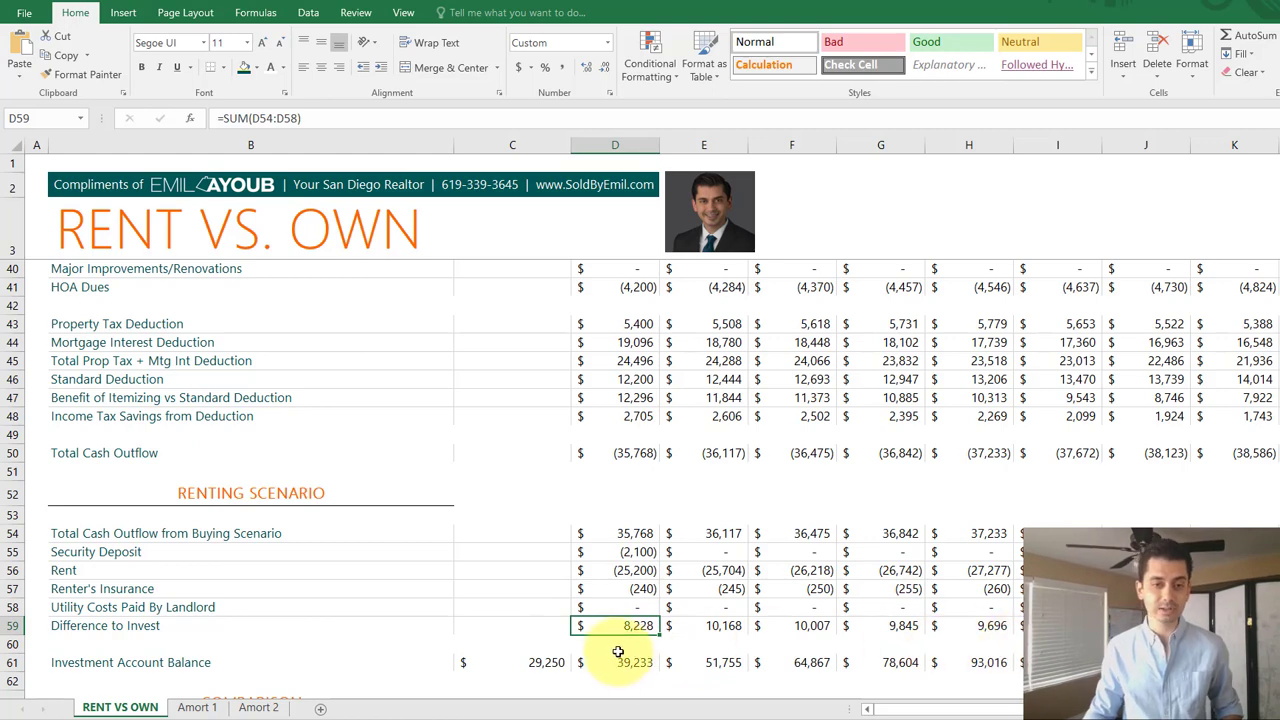
# Examine the comparison section's home value, mortgage balance, home equity, closing costs of selling and net proceeds after 10 years
pyautogui.scroll(-1, 612, 652)
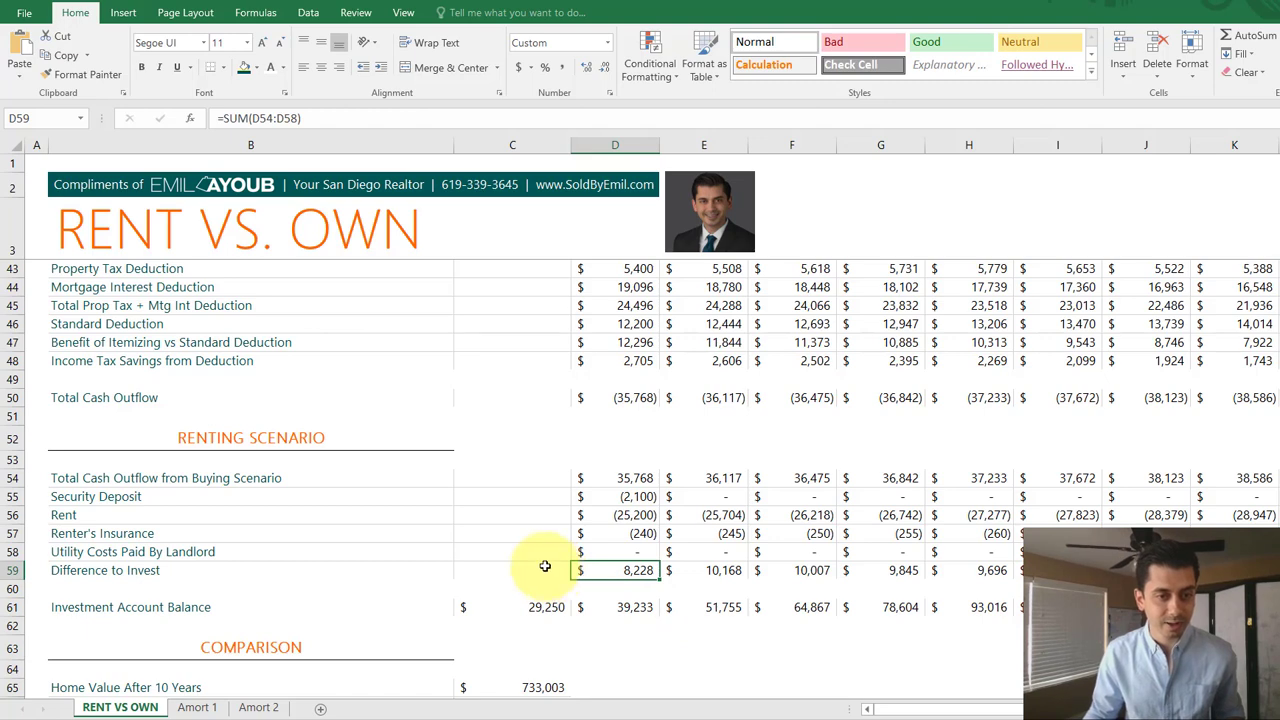
pyautogui.scroll(-1, 551, 569)
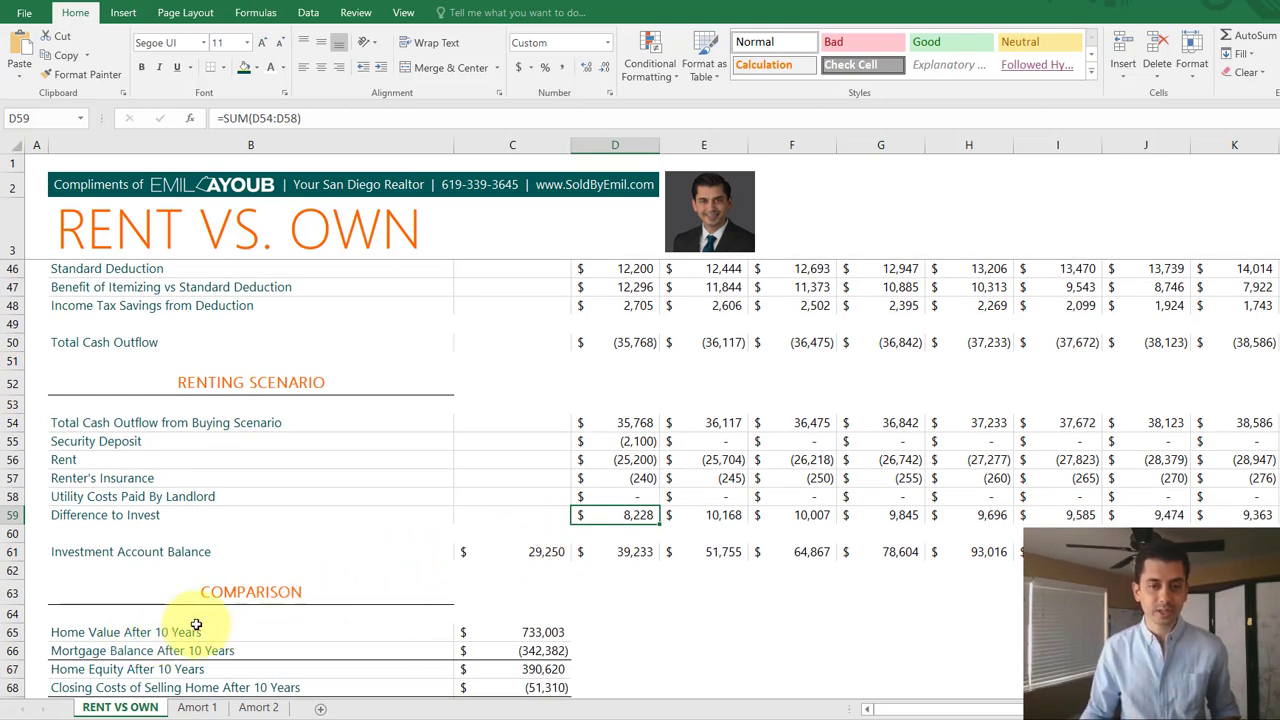
pyautogui.click(518, 635)
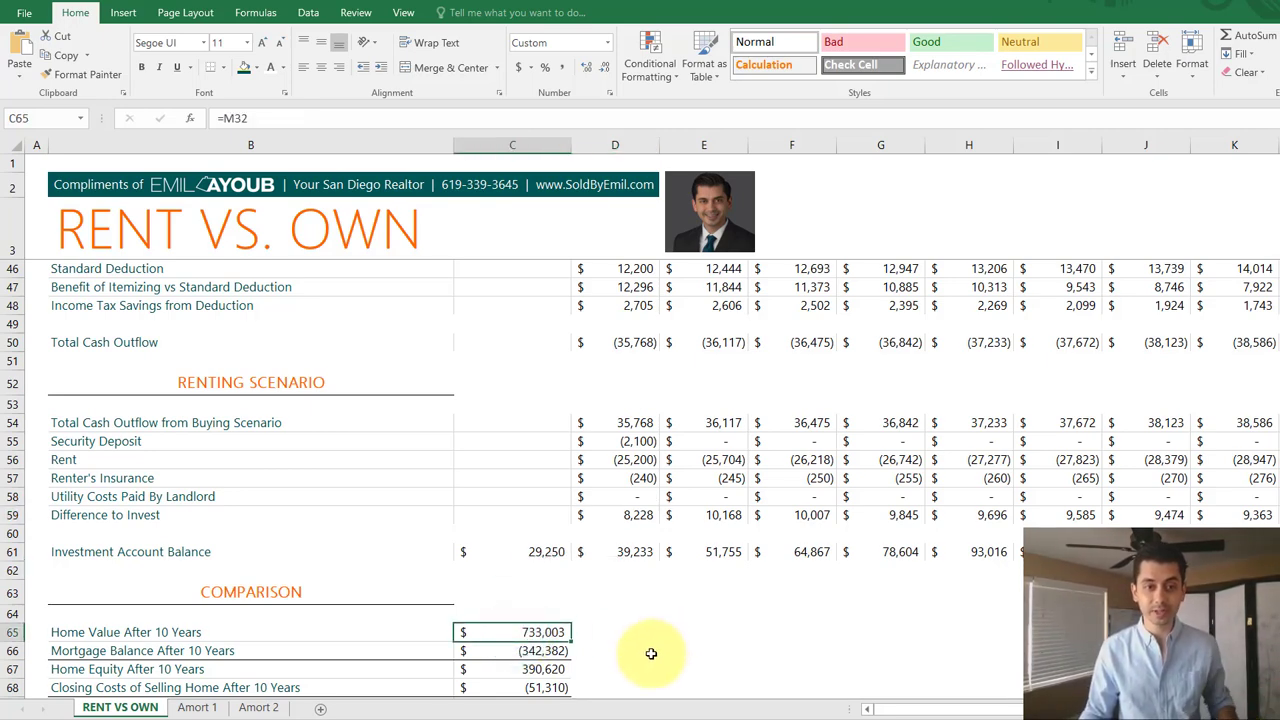
pyautogui.click(559, 651)
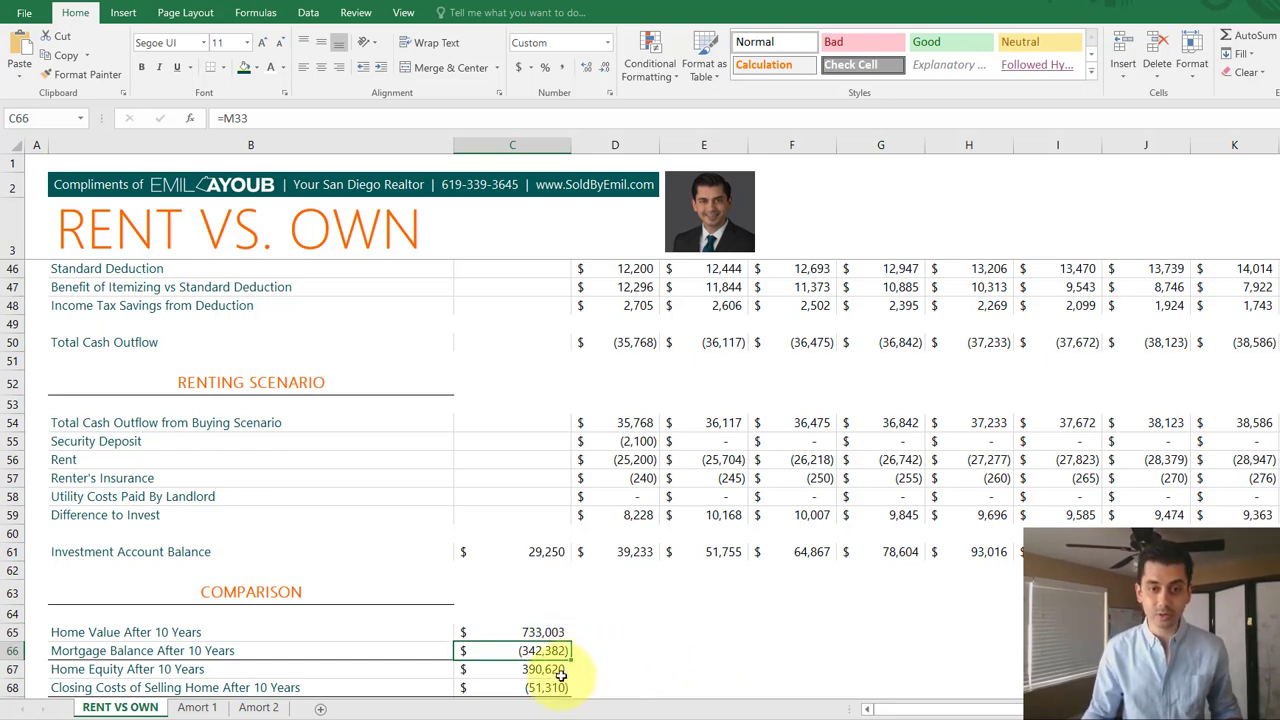
pyautogui.click(556, 670)
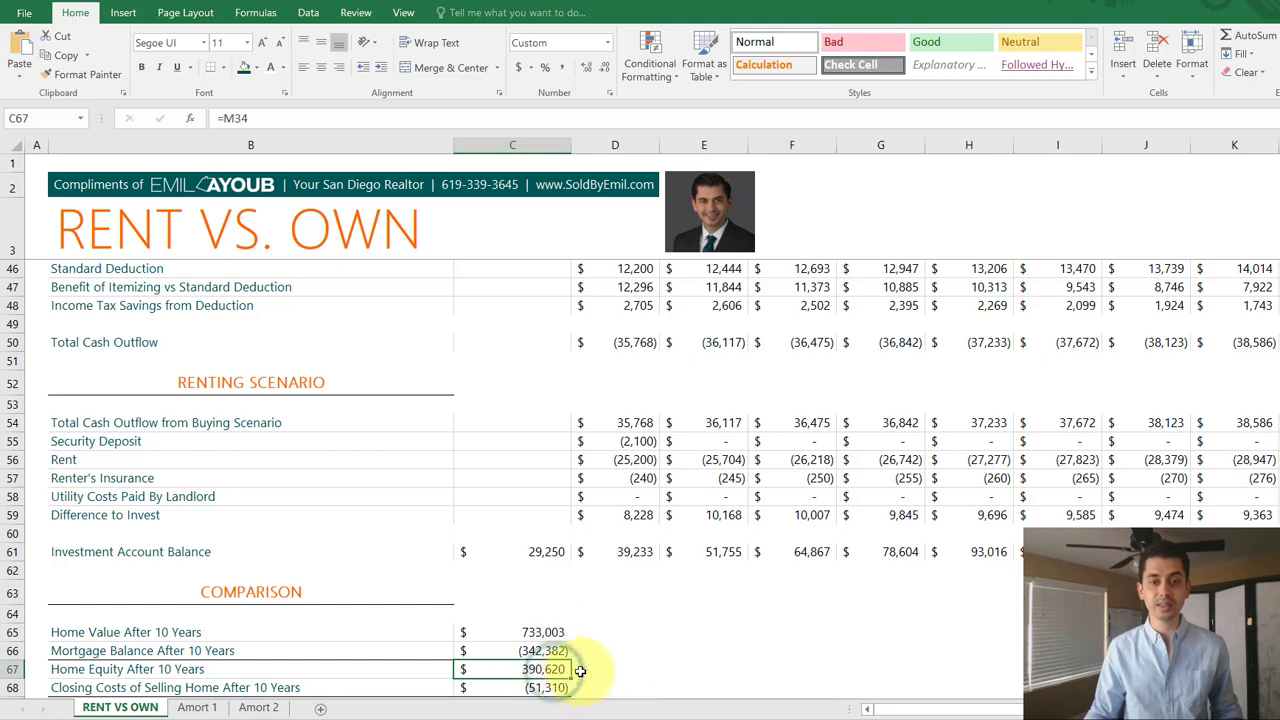
pyautogui.scroll(-3, 640, 620)
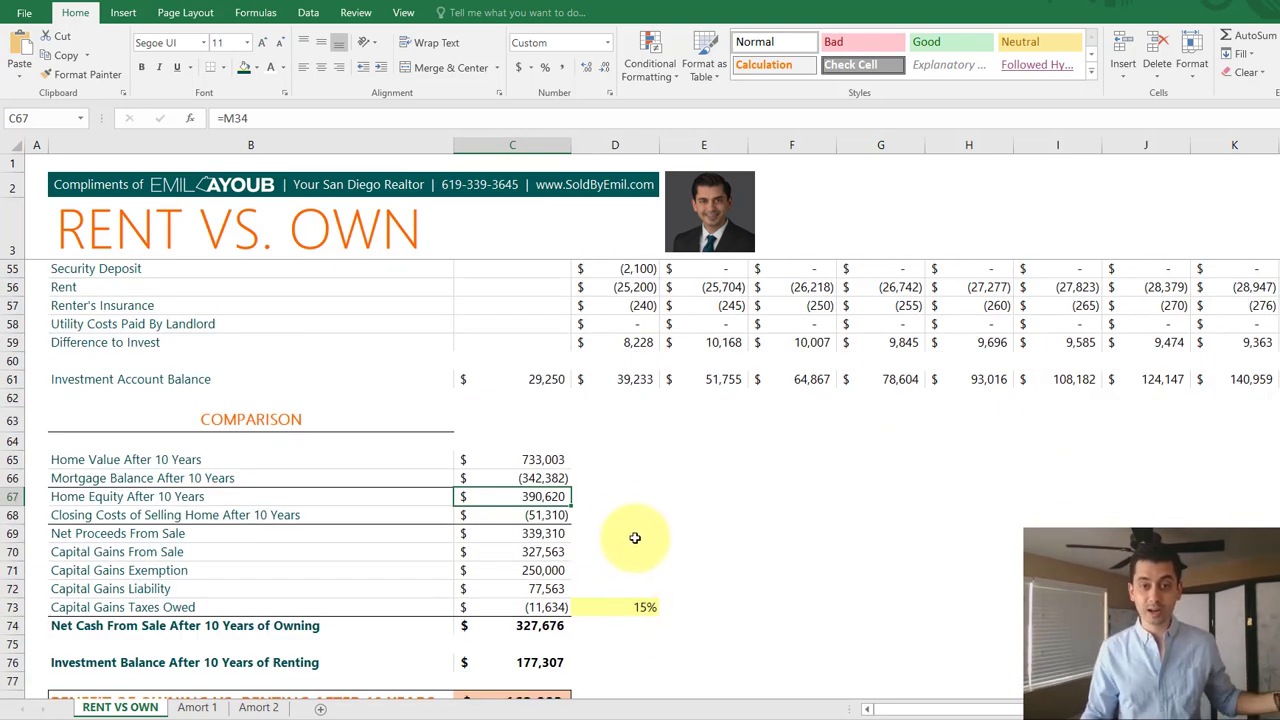
pyautogui.click(547, 515)
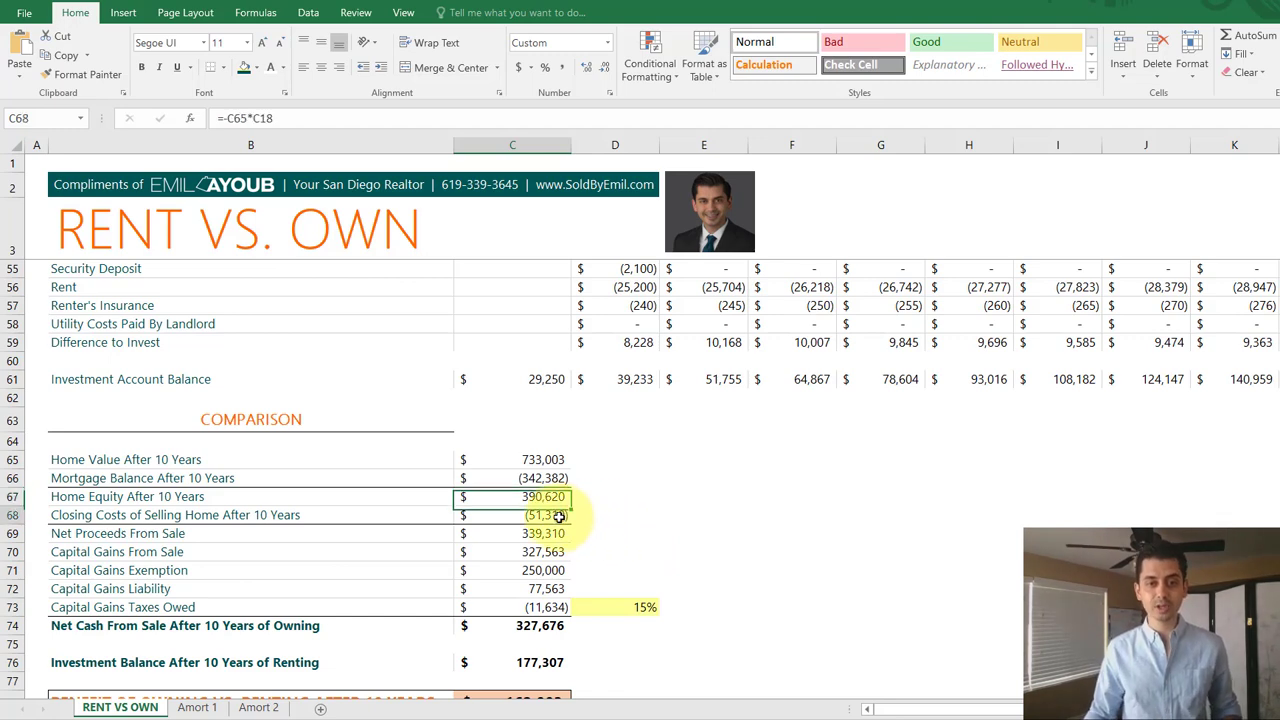
pyautogui.click(549, 533)
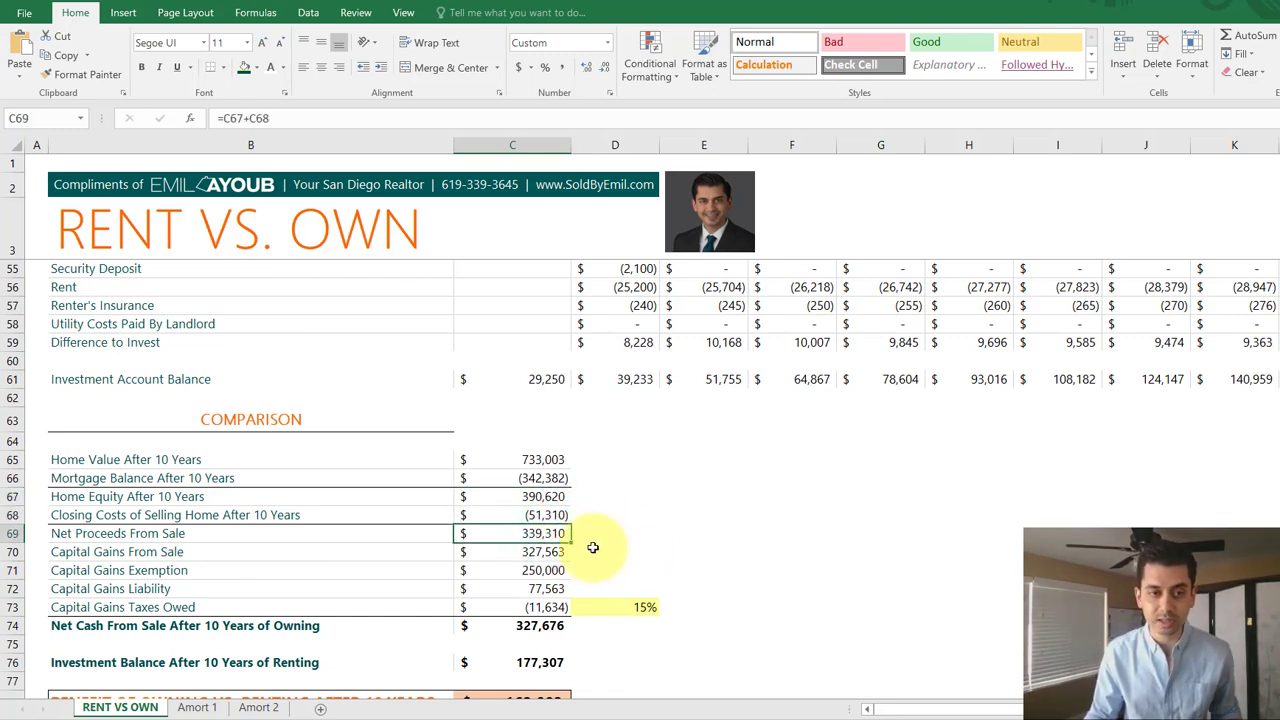
# Examine the formulas for capital gains from sale, exemption, liability and taxes owed, including the capital gains tax rate
pyautogui.click(548, 552)
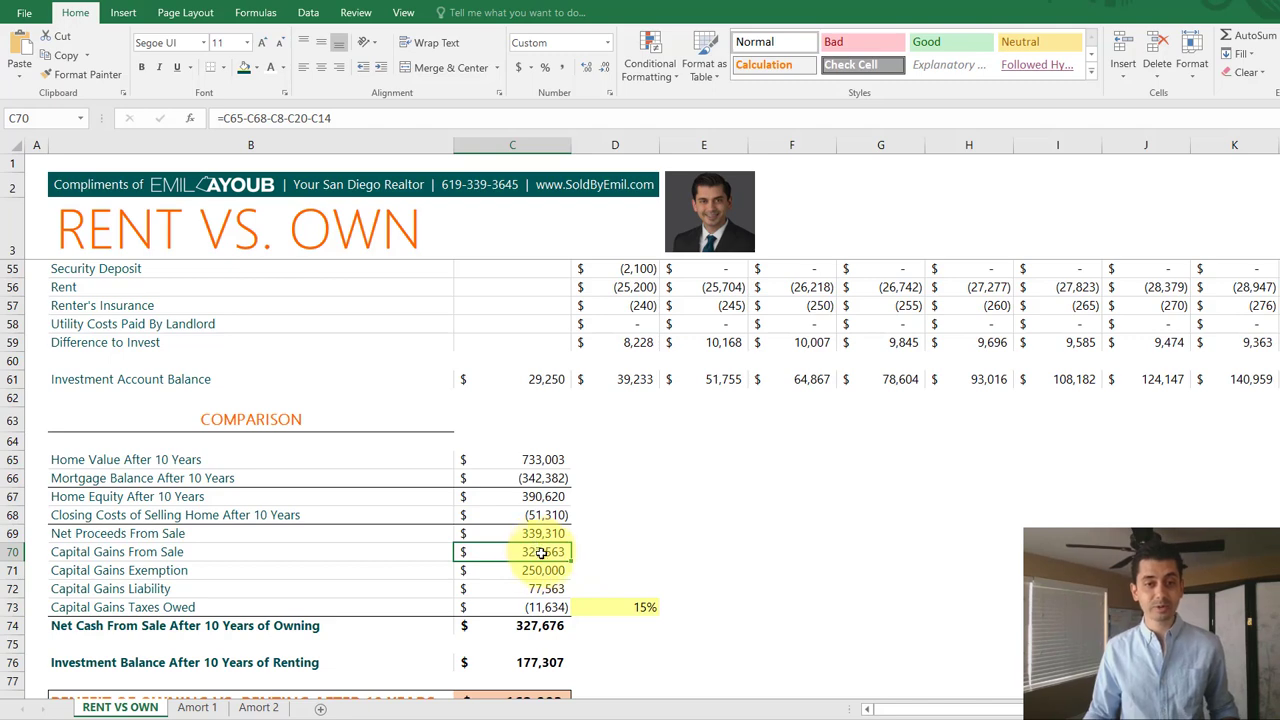
pyautogui.click(540, 570)
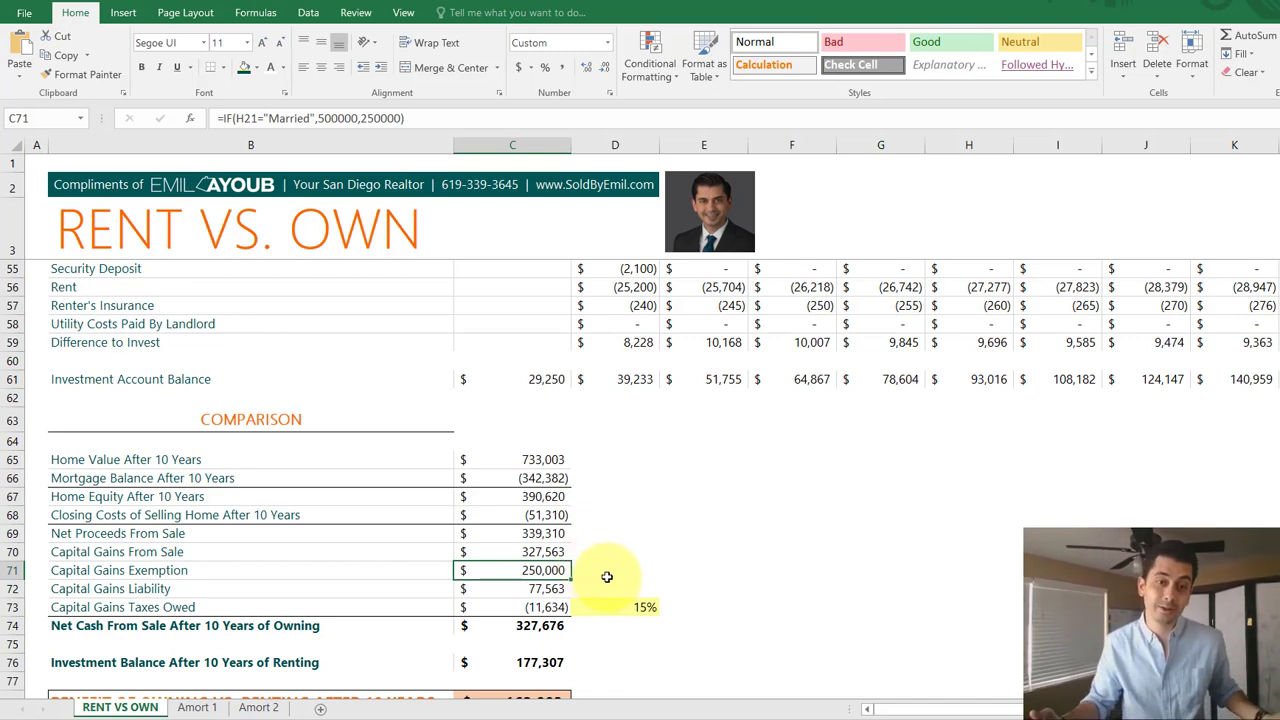
pyautogui.click(512, 588)
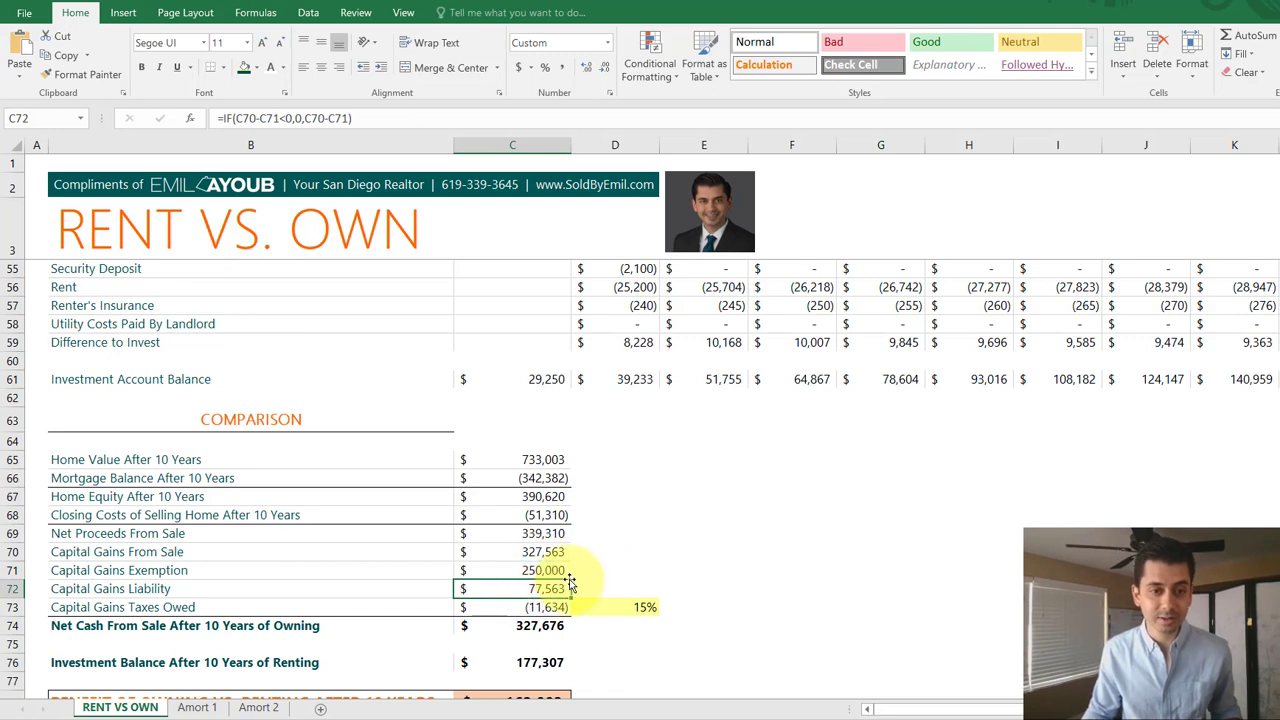
pyautogui.click(615, 606)
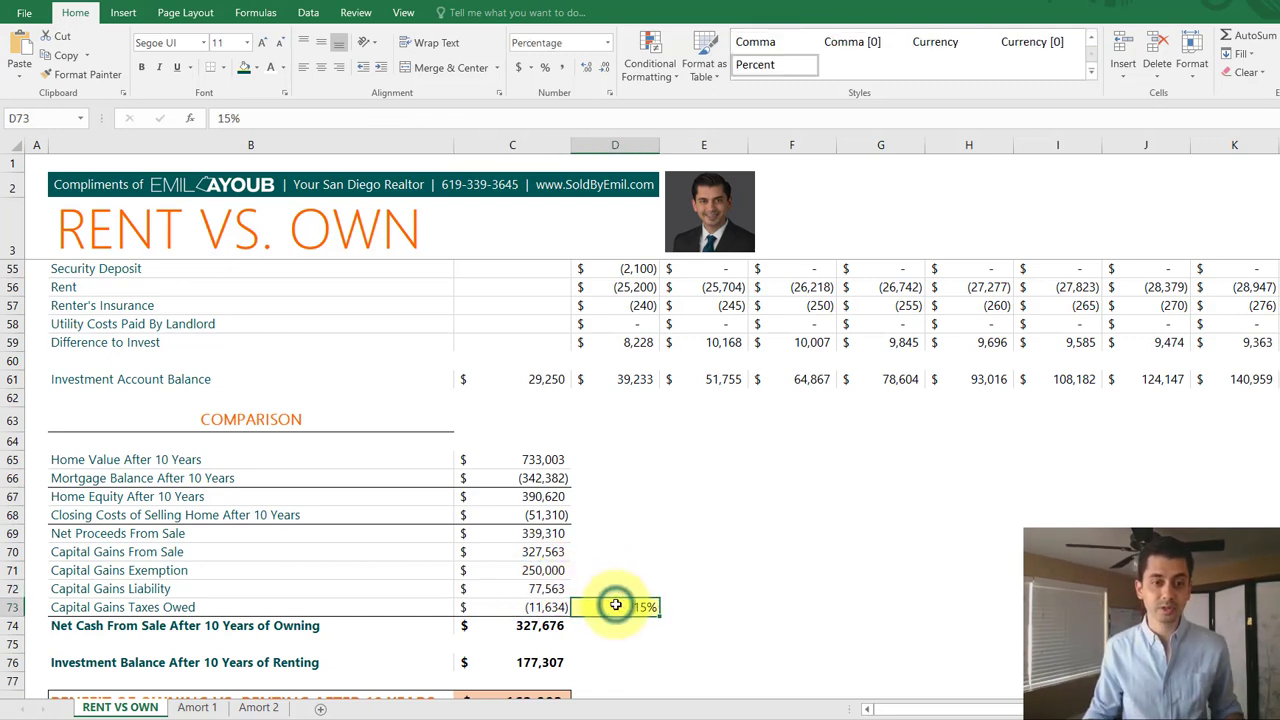
pyautogui.click(545, 606)
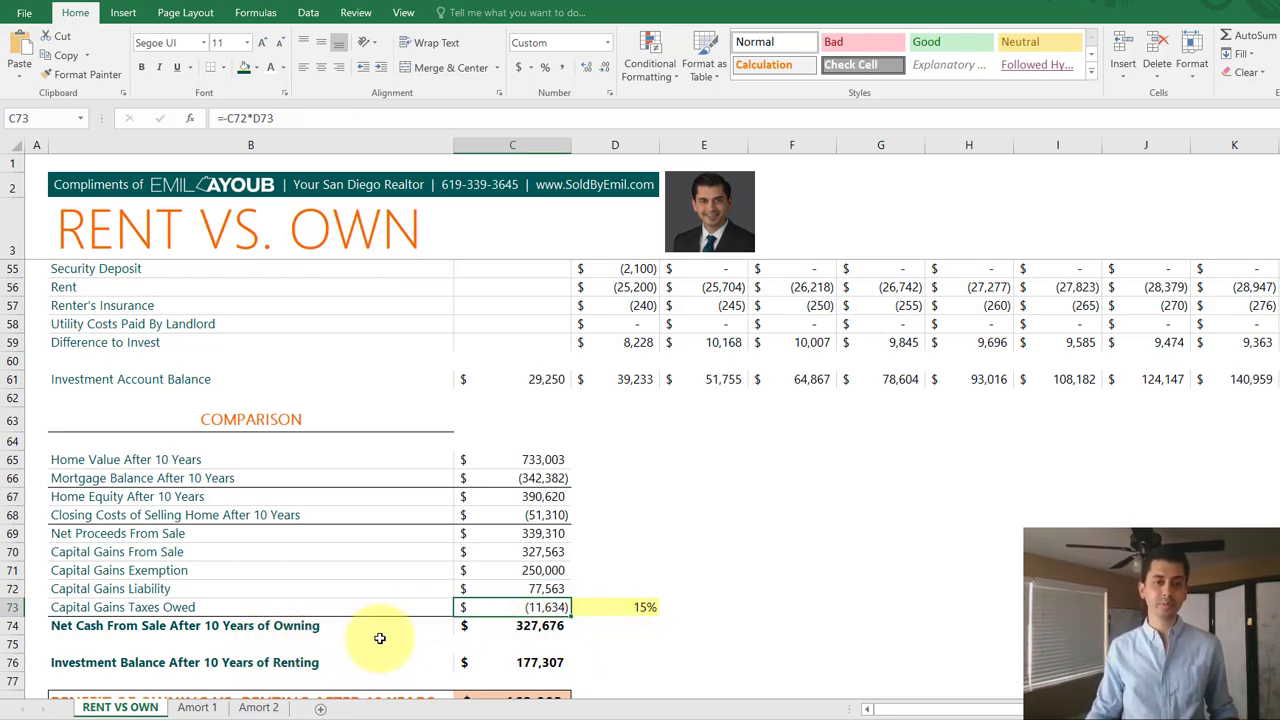
# Compare net cash from sale after 10 years of owning with the renting investment balance and the resulting benefit of owning
pyautogui.click(500, 633)
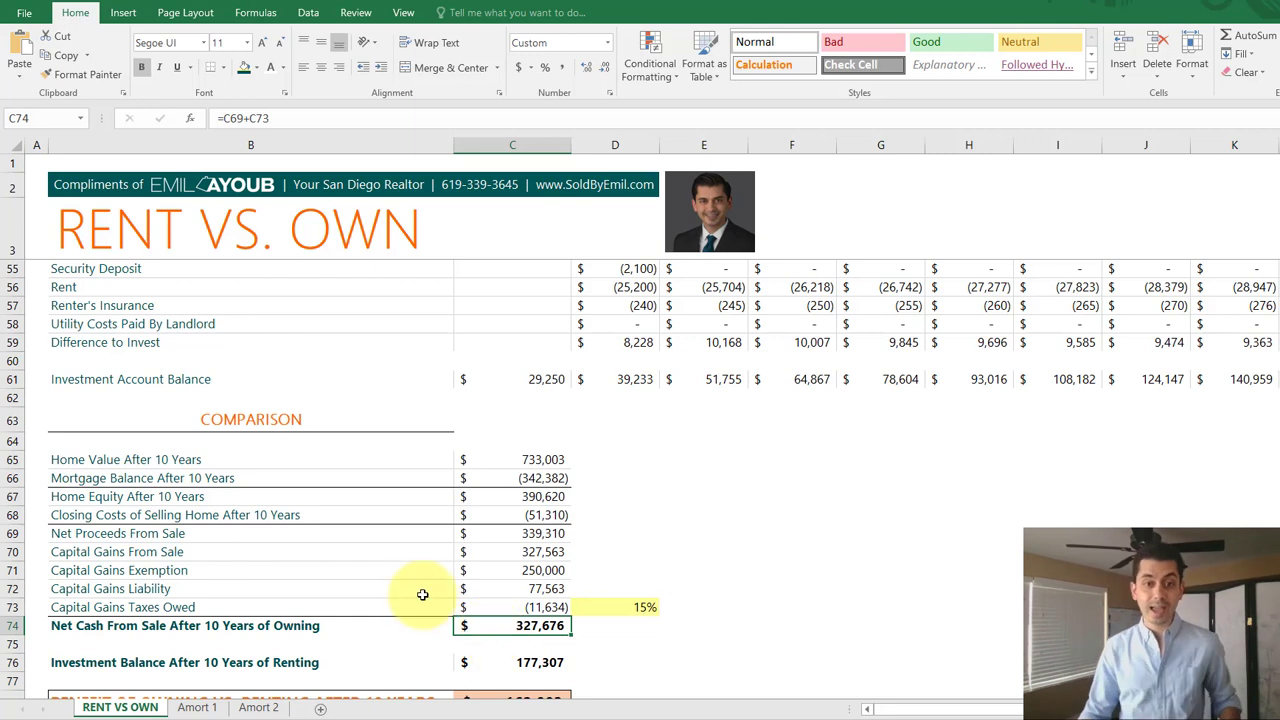
pyautogui.click(508, 665)
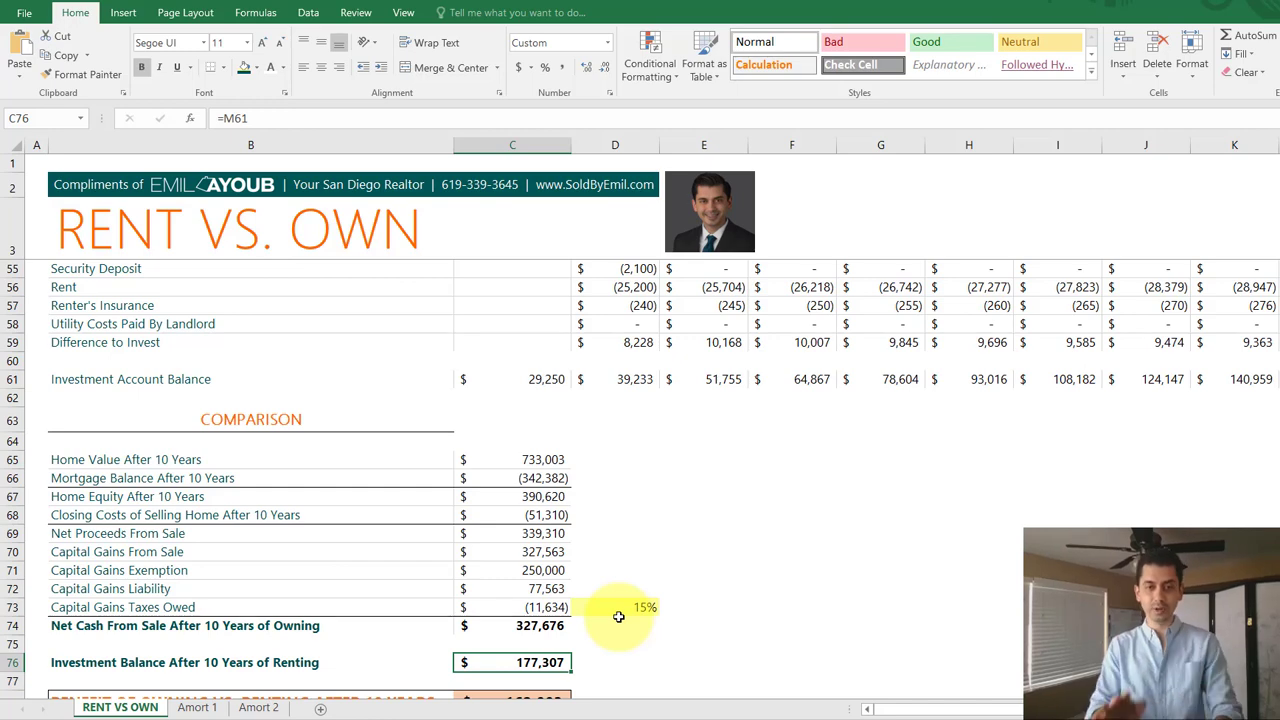
pyautogui.scroll(-2, 617, 617)
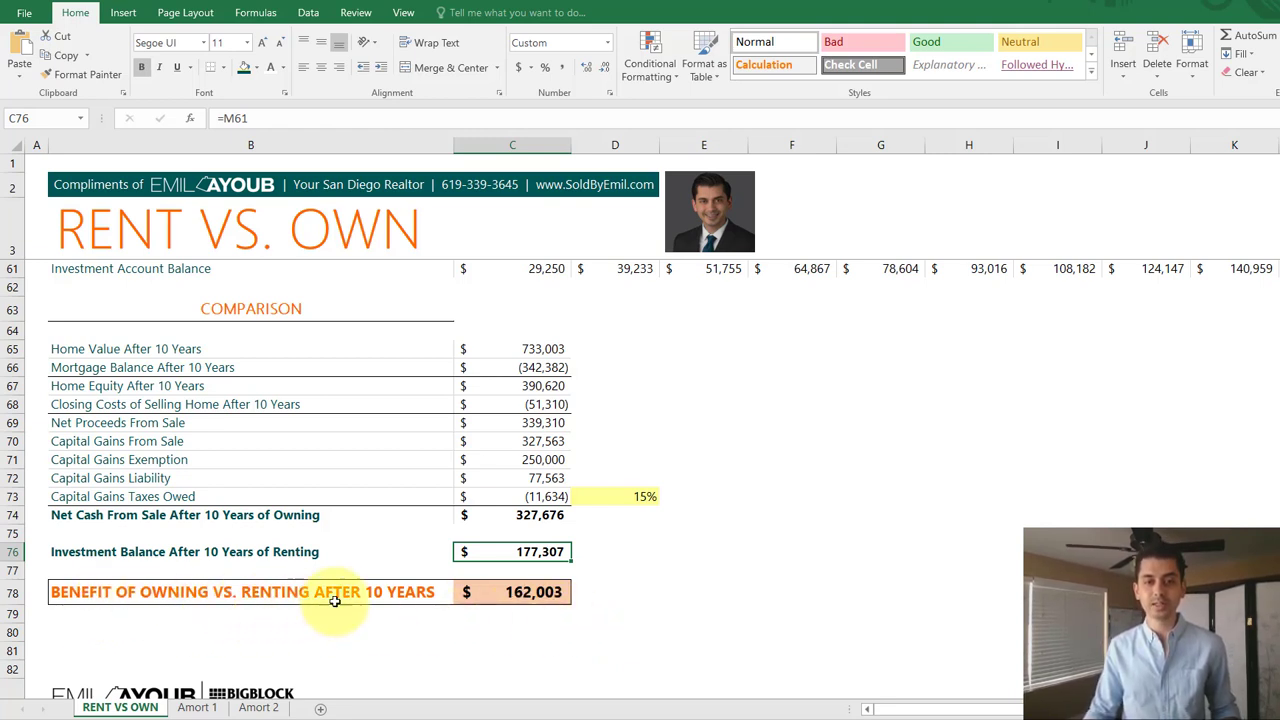
pyautogui.click(498, 595)
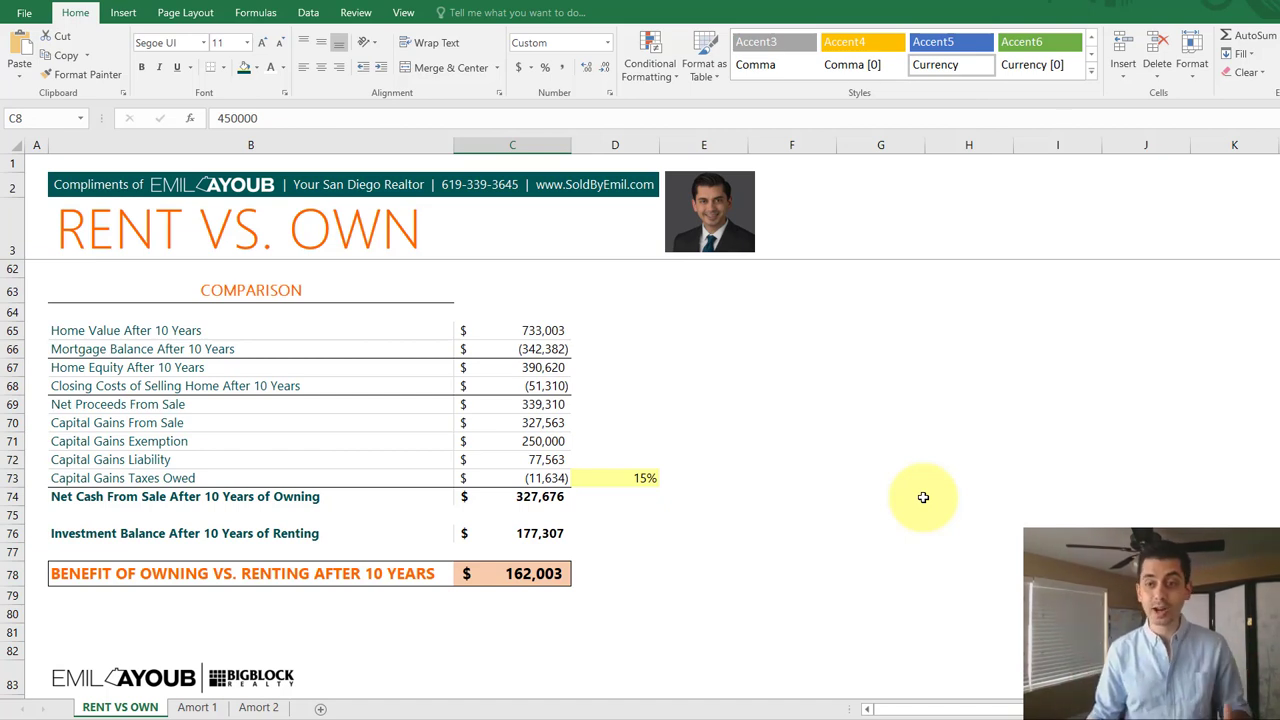
# Change the tax filing status to Married and set the purchase price to $700,000
pyautogui.scroll(20, 929, 255)
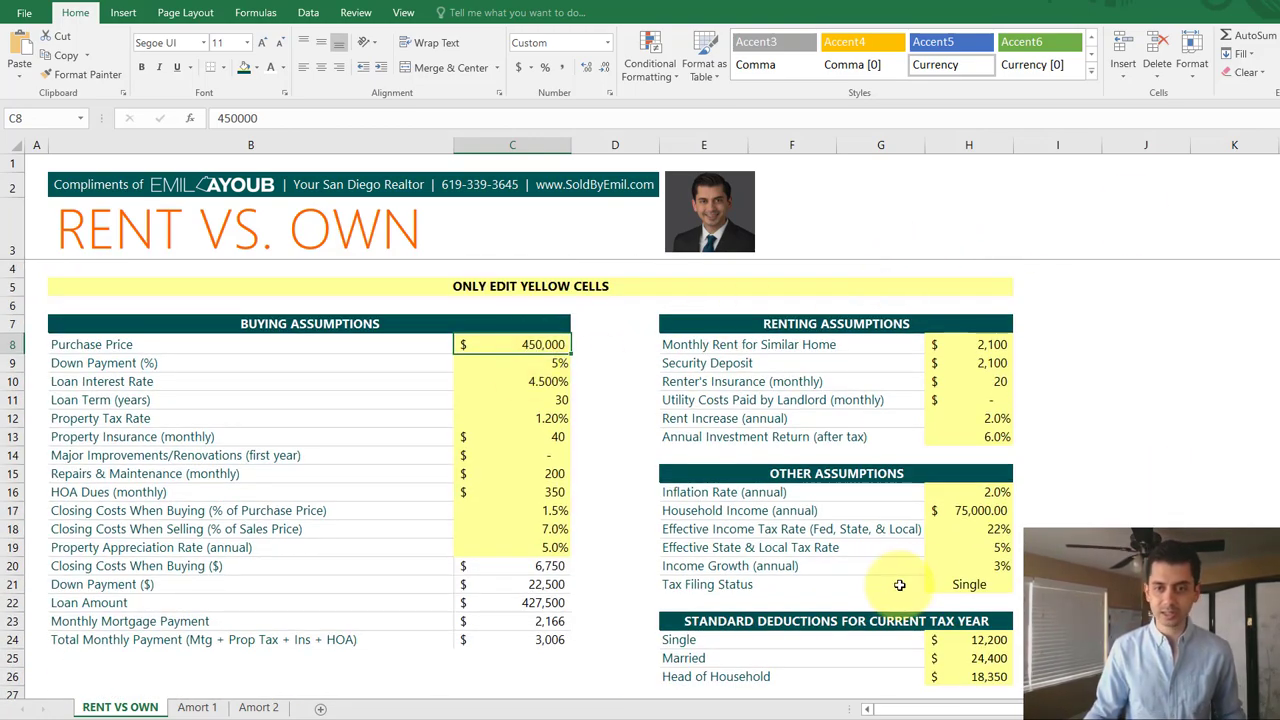
pyautogui.click(968, 584)
pyautogui.click(1018, 590)
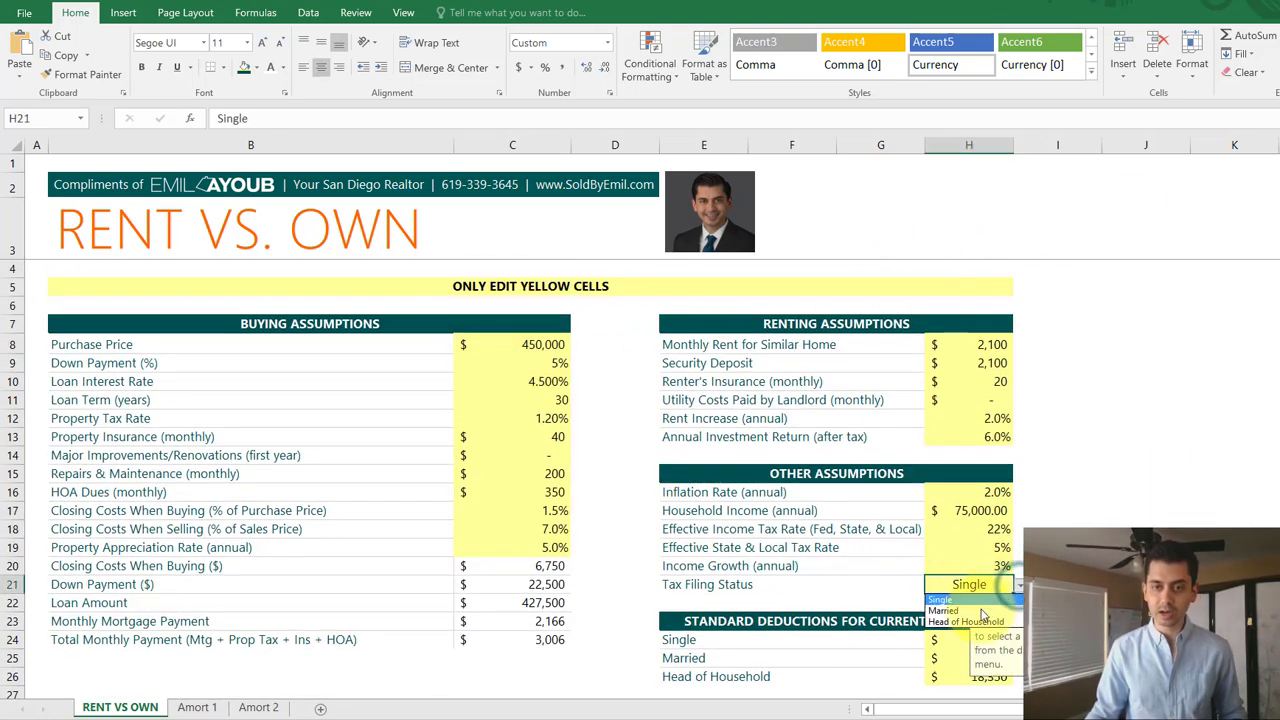
pyautogui.click(980, 612)
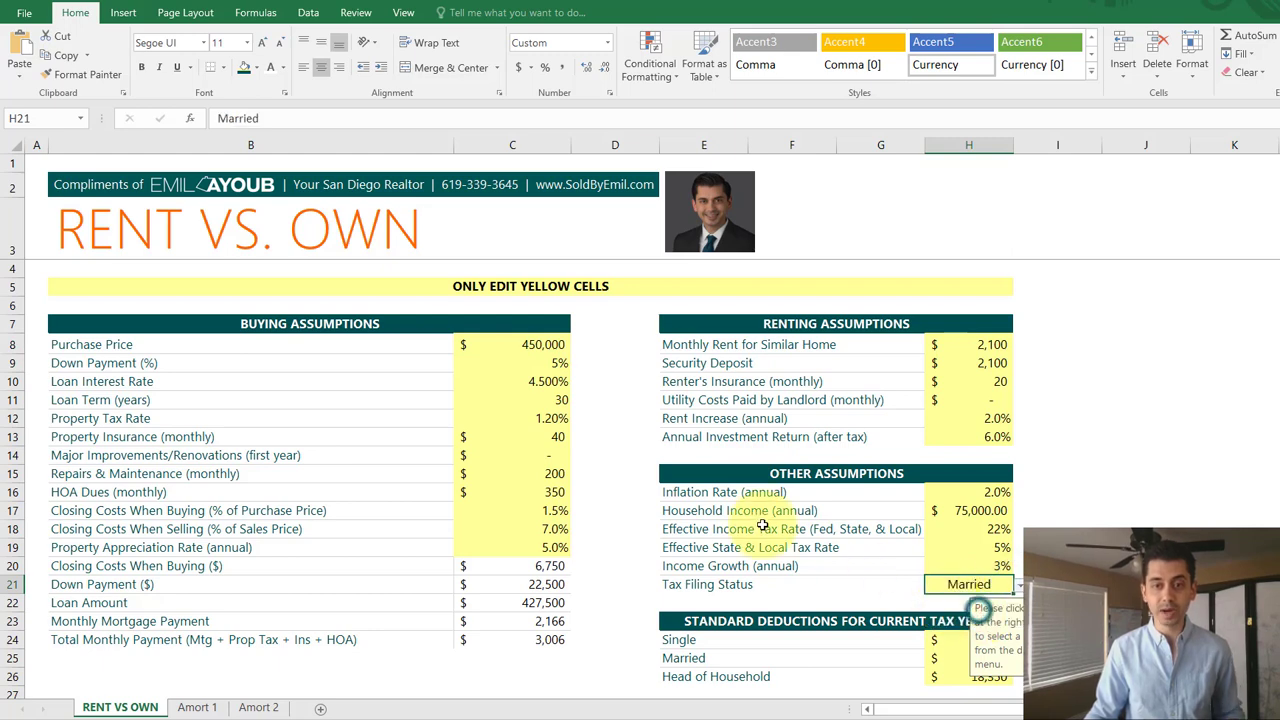
pyautogui.click(516, 345)
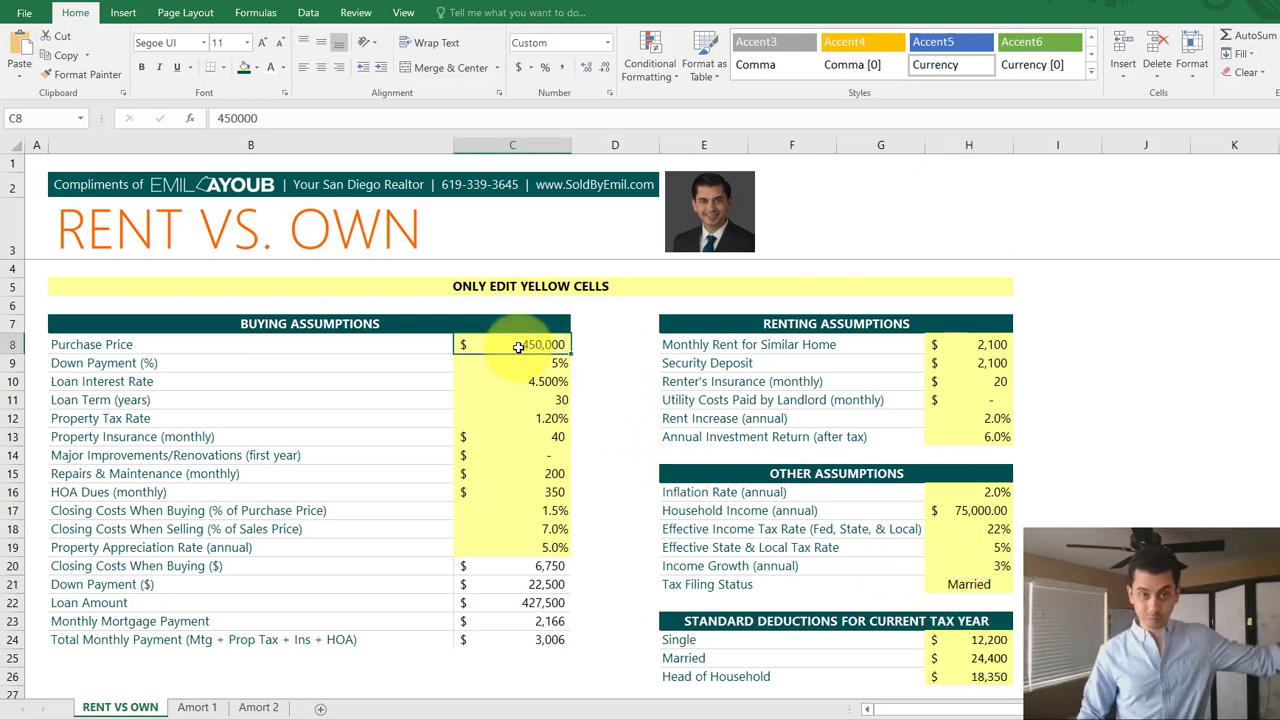
pyautogui.write('700000')
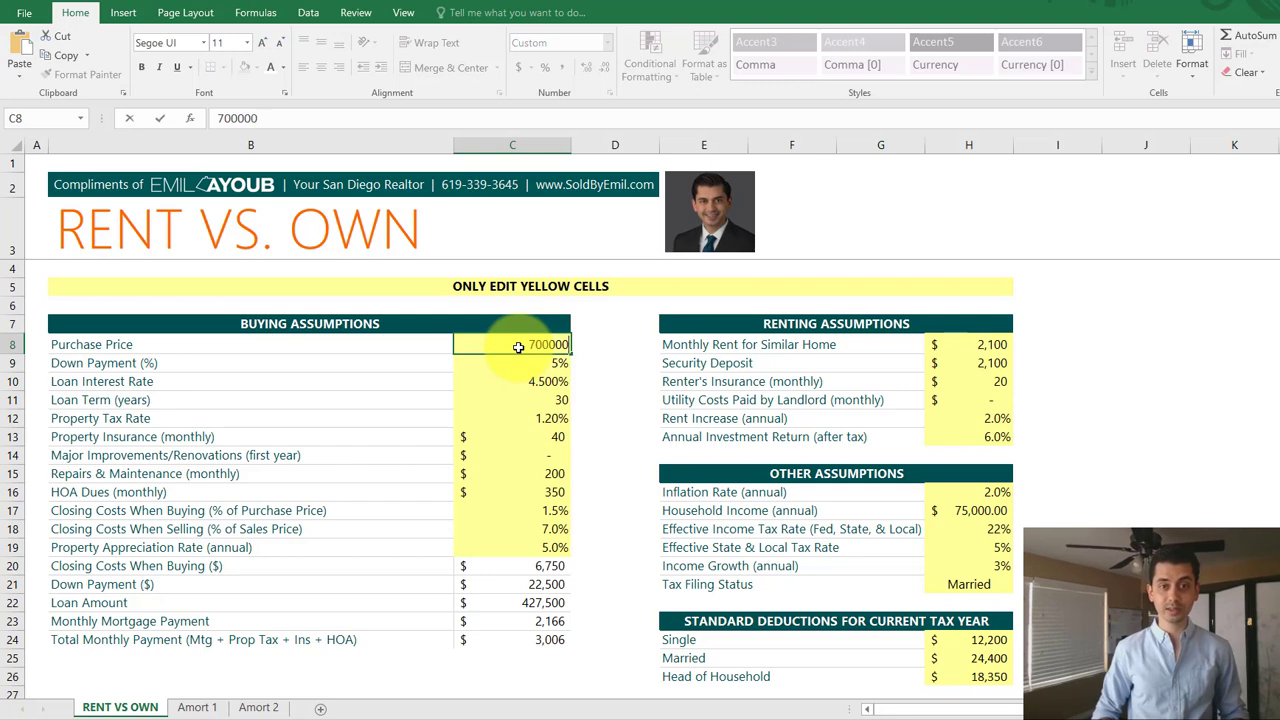
pyautogui.press('Return')
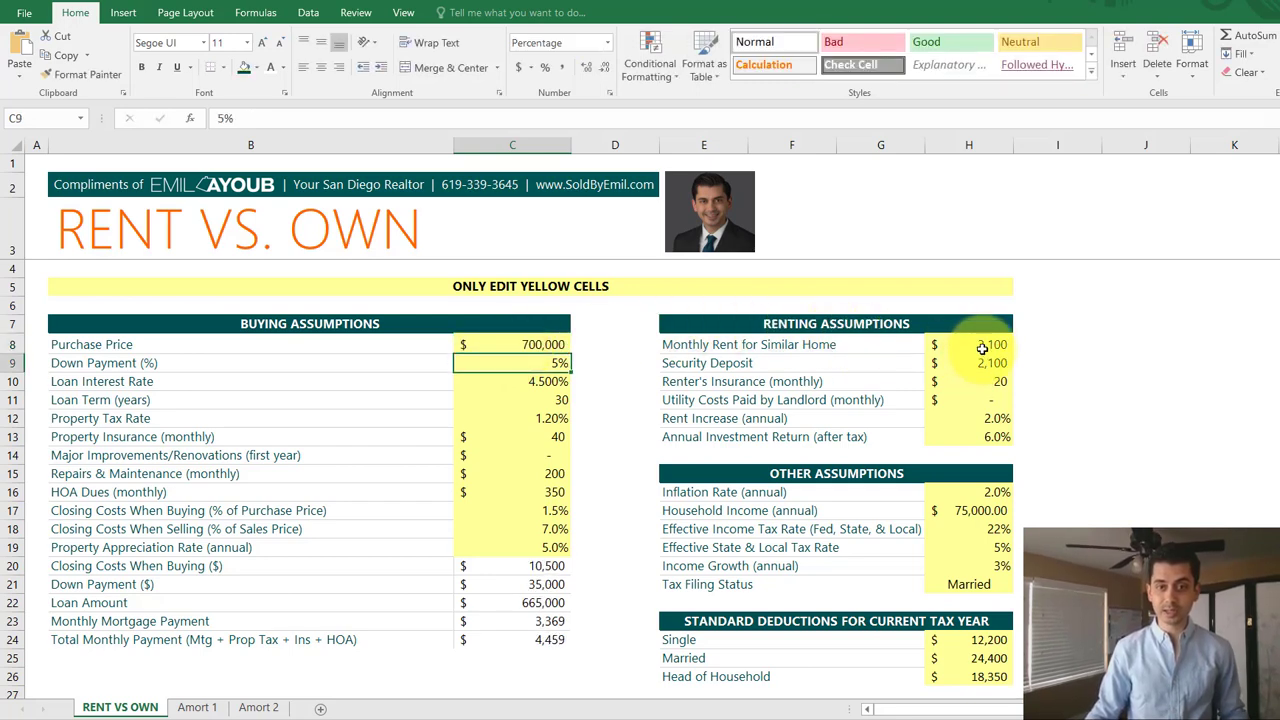
# Set both the monthly rent for a similar home and the security deposit to $3,000
pyautogui.click(982, 347)
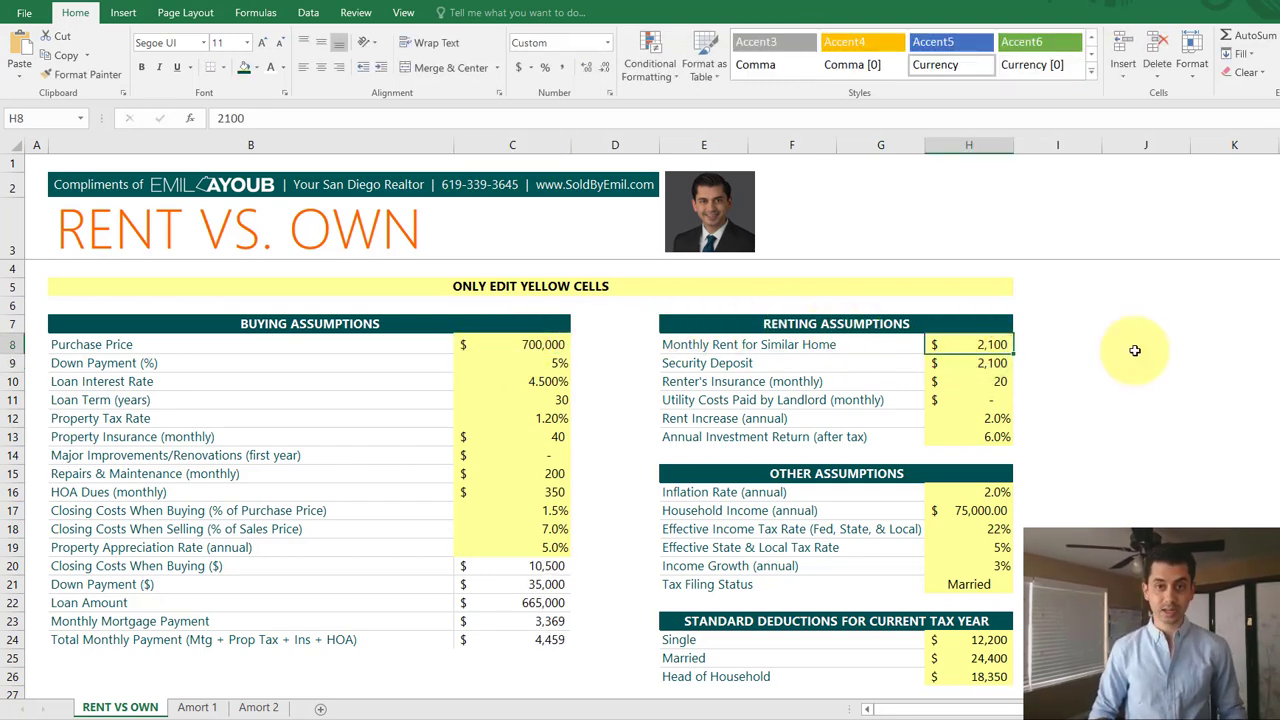
pyautogui.write('3000')
pyautogui.press('Return')
pyautogui.write('3000')
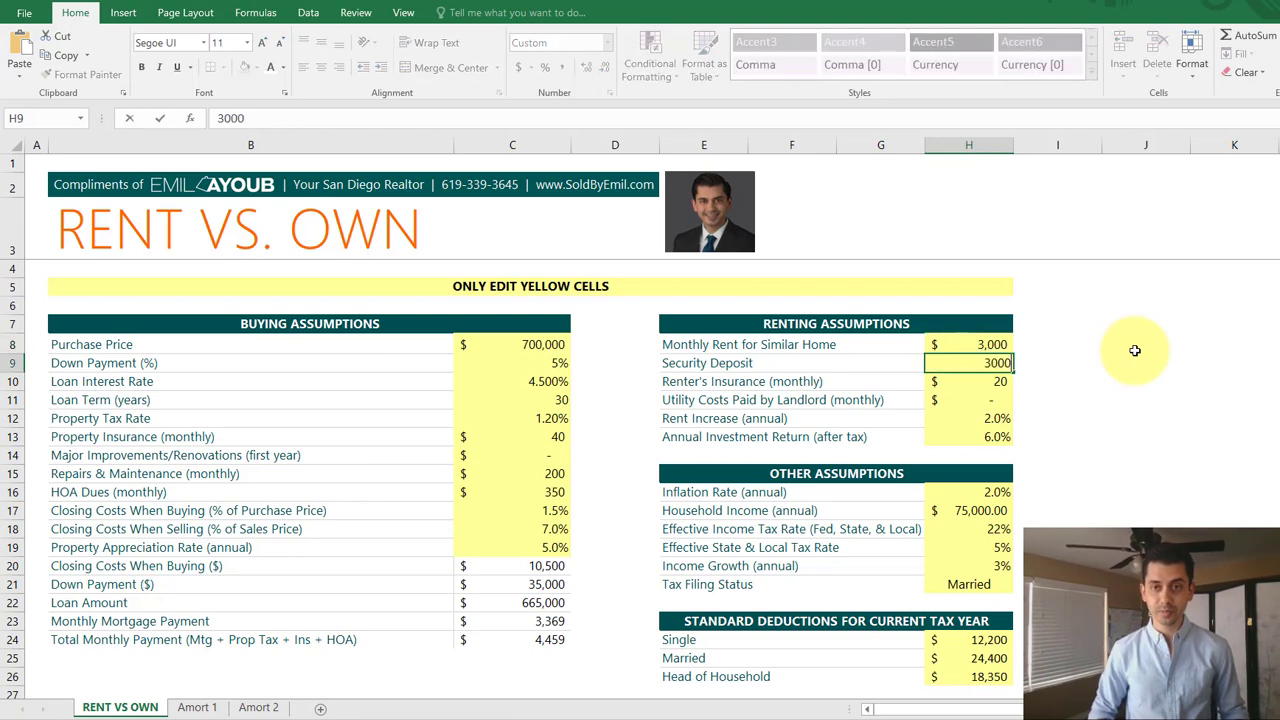
pyautogui.press('Return')
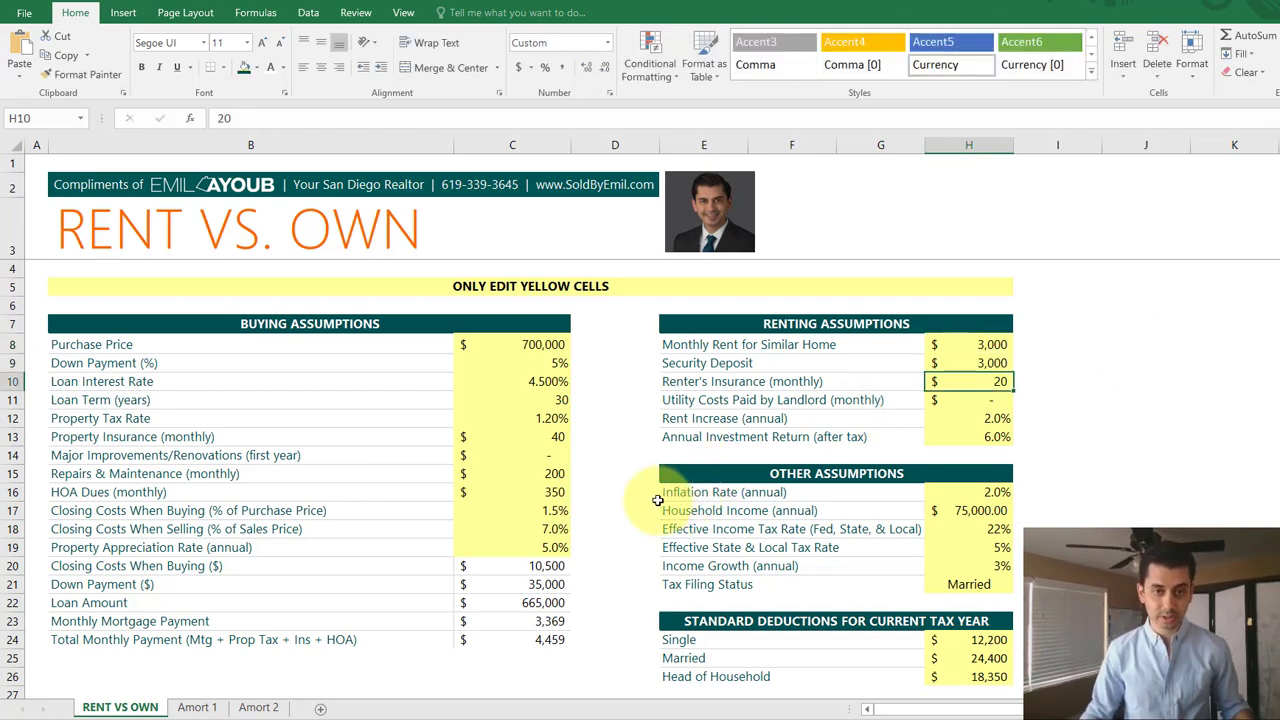
# Set the annual property appreciation rate to 3% and the after-tax annual investment return to 9%
pyautogui.click(549, 547)
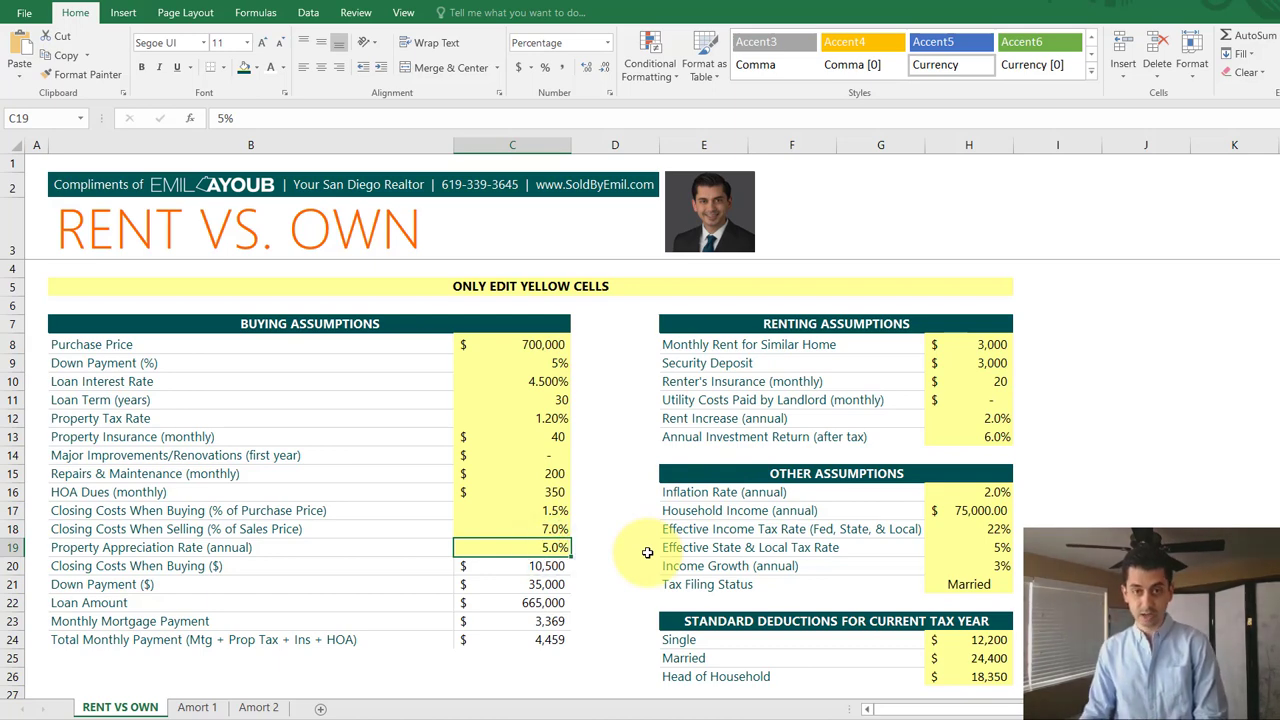
pyautogui.write('3')
pyautogui.press('Return')
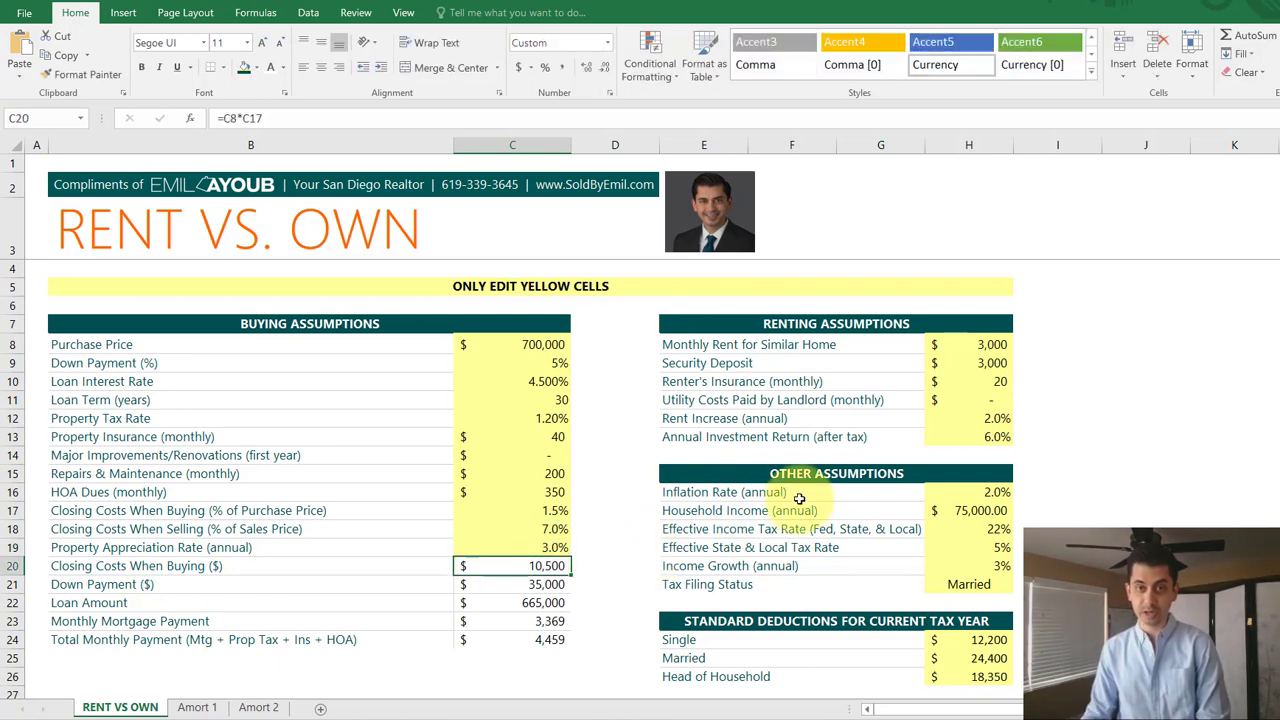
pyautogui.click(968, 440)
pyautogui.write('9')
pyautogui.press('Return')
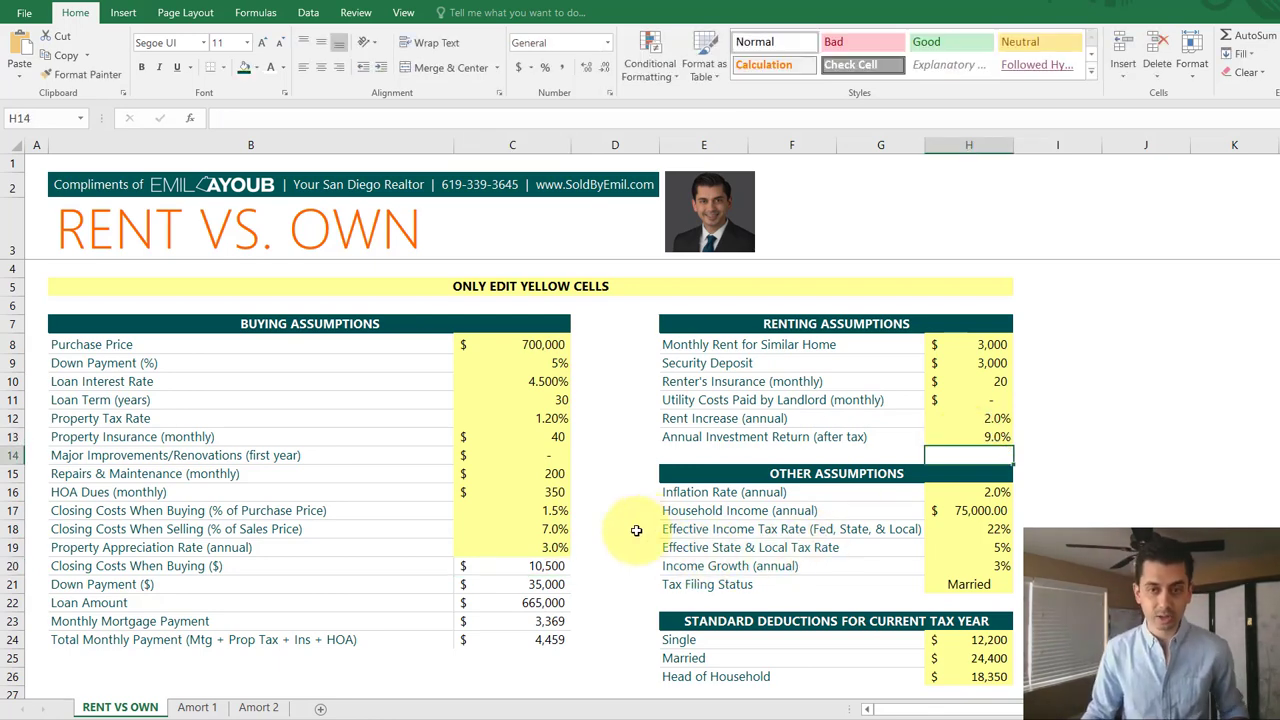
# Review the 10-year comparison and the benefit of owning versus renting under the revised assumptions
pyautogui.scroll(-13, 636, 530)
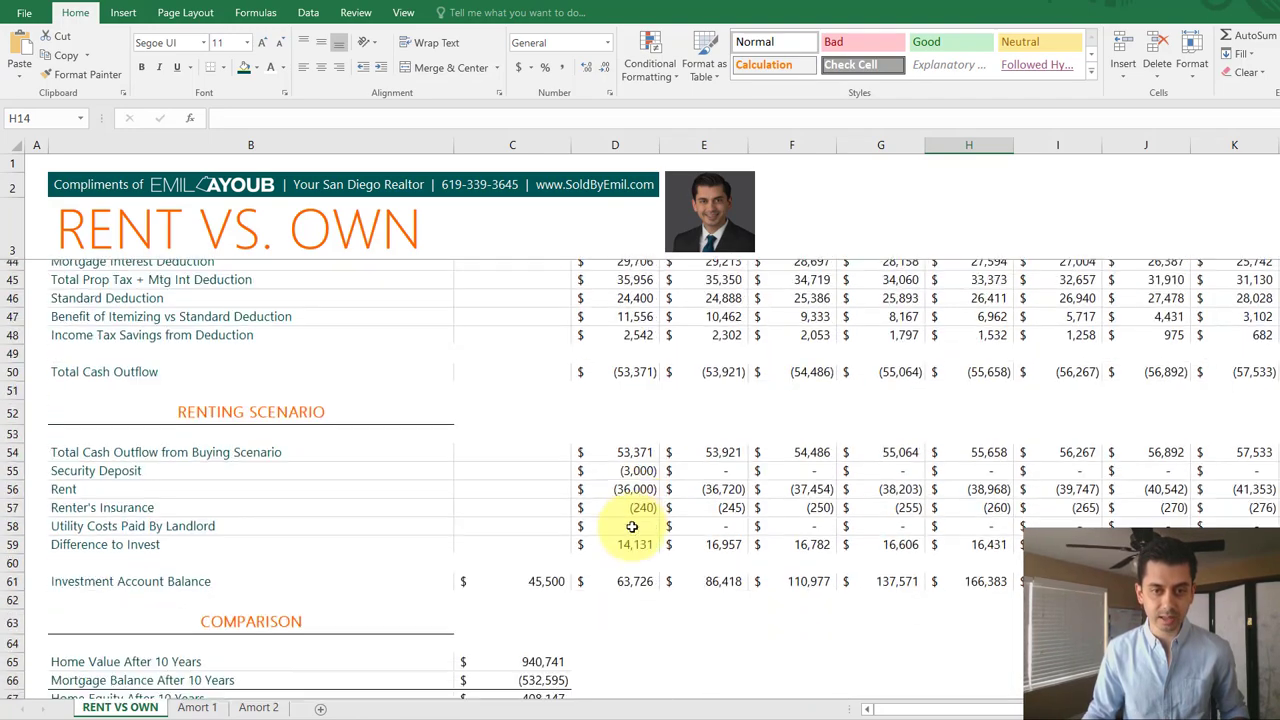
pyautogui.scroll(-6, 632, 527)
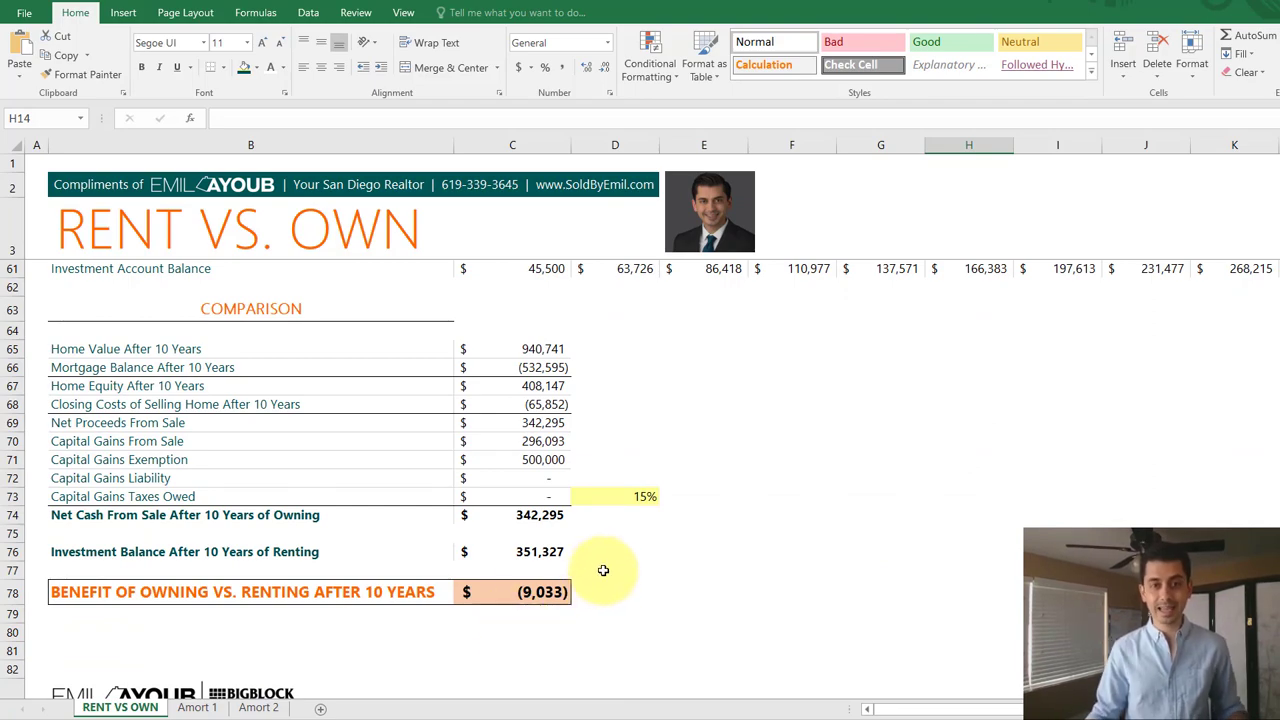
# Set the annual property appreciation rate to 7% and check the 10-year comparison before returning to the assumptions
pyautogui.scroll(12, 610, 574)
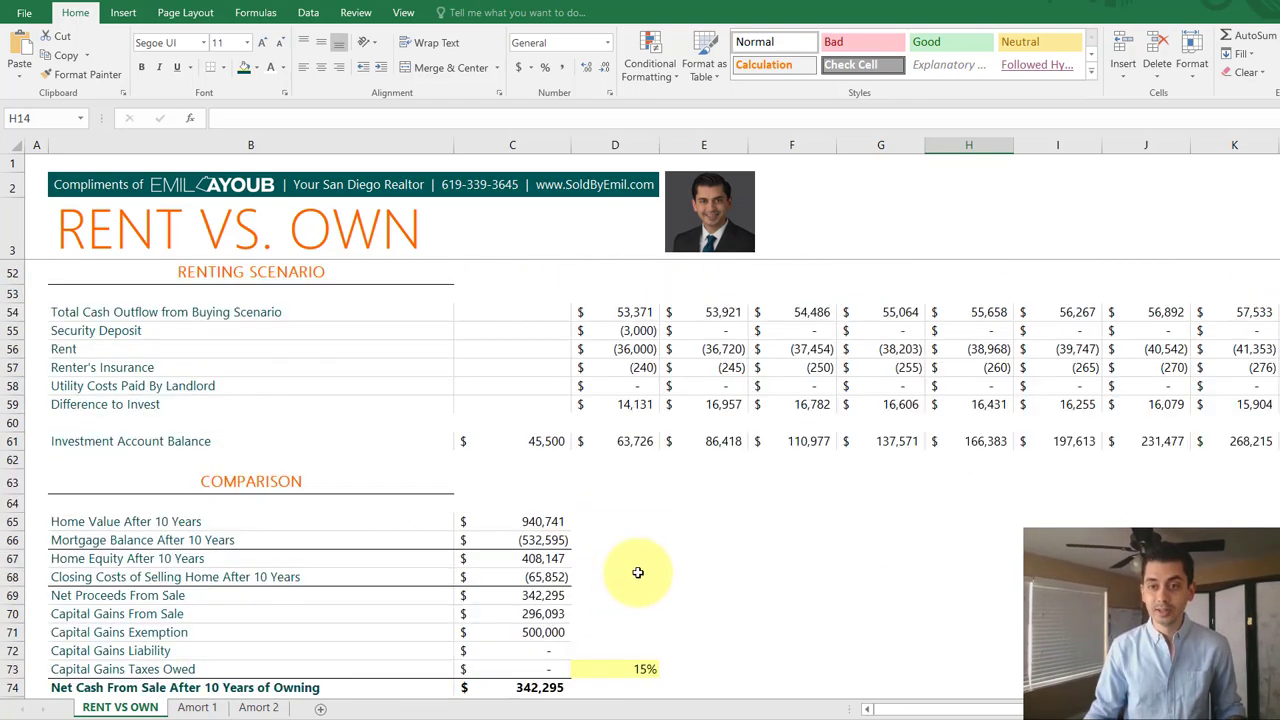
pyautogui.scroll(5, 620, 578)
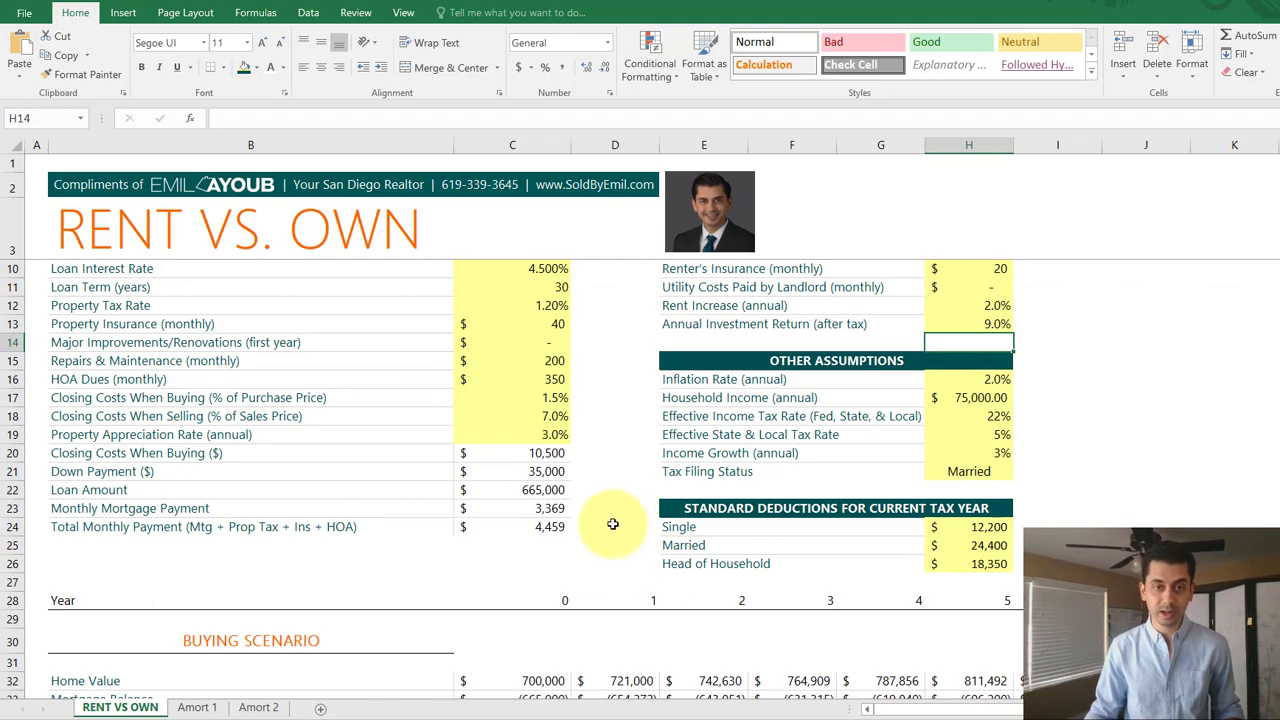
pyautogui.click(534, 444)
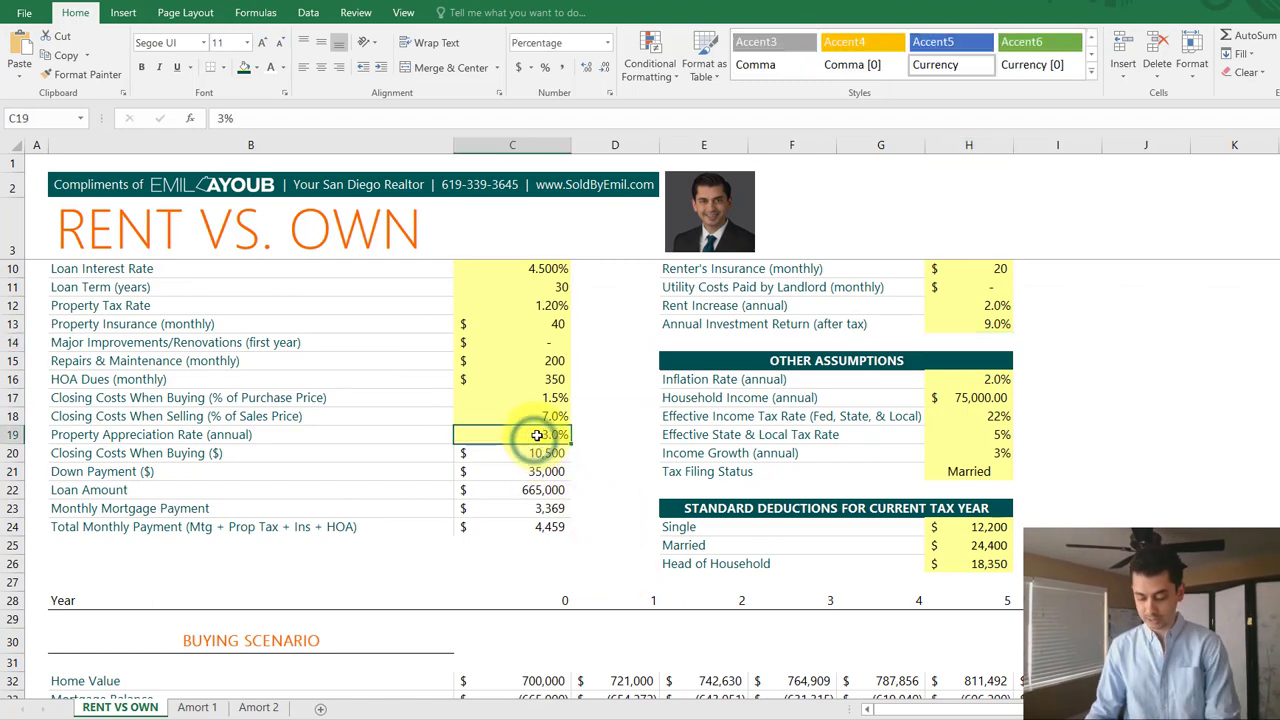
pyautogui.write('7')
pyautogui.press('Return')
pyautogui.scroll(-16, 590, 495)
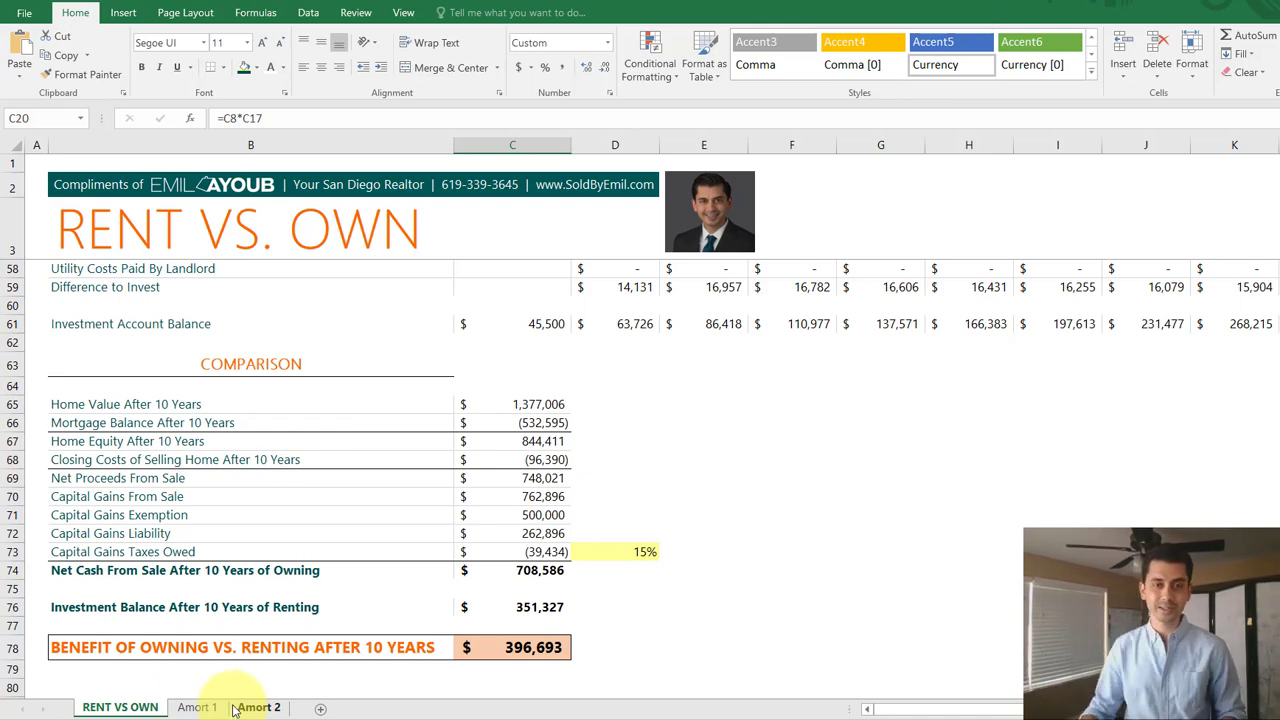
pyautogui.scroll(15, 545, 565)
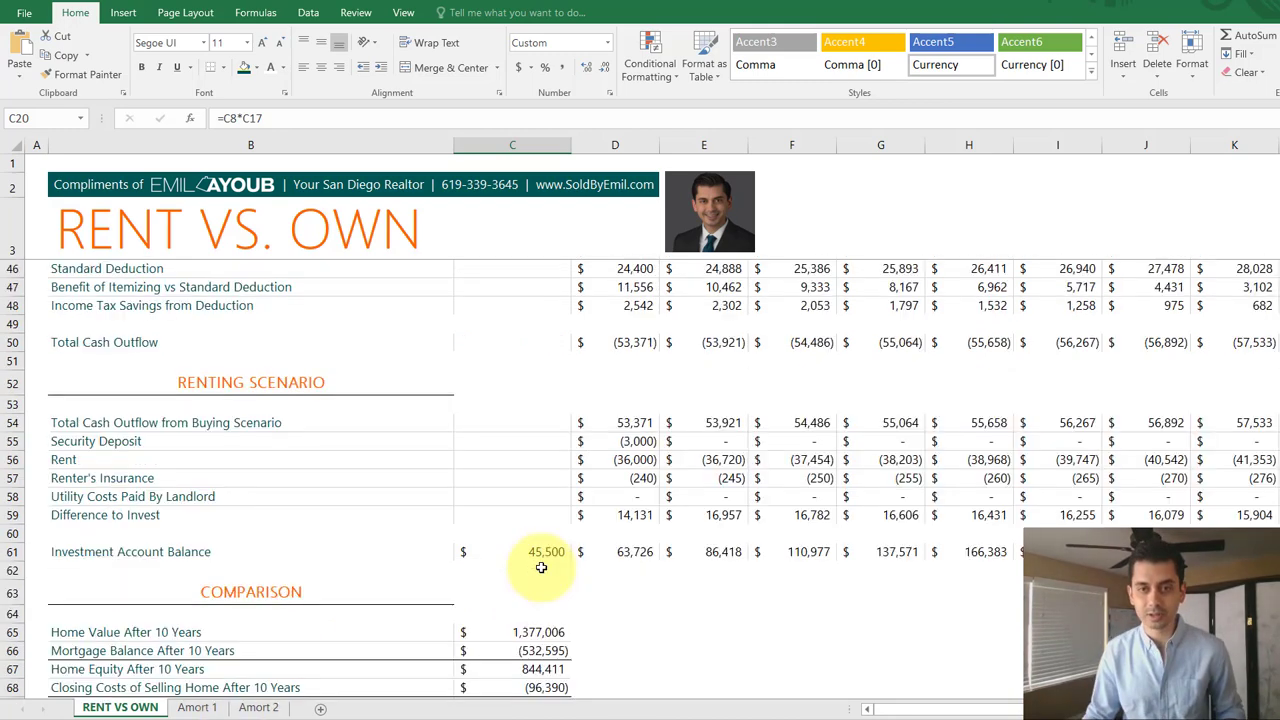
pyautogui.scroll(3, 553, 576)
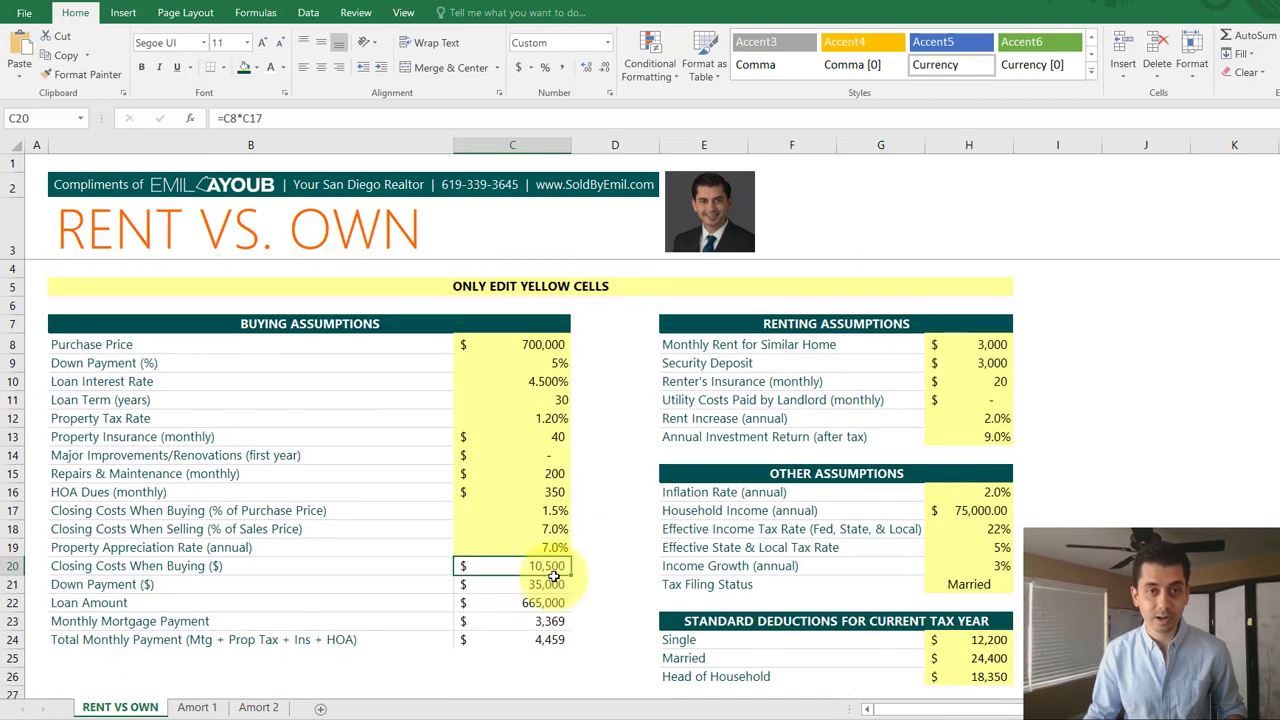